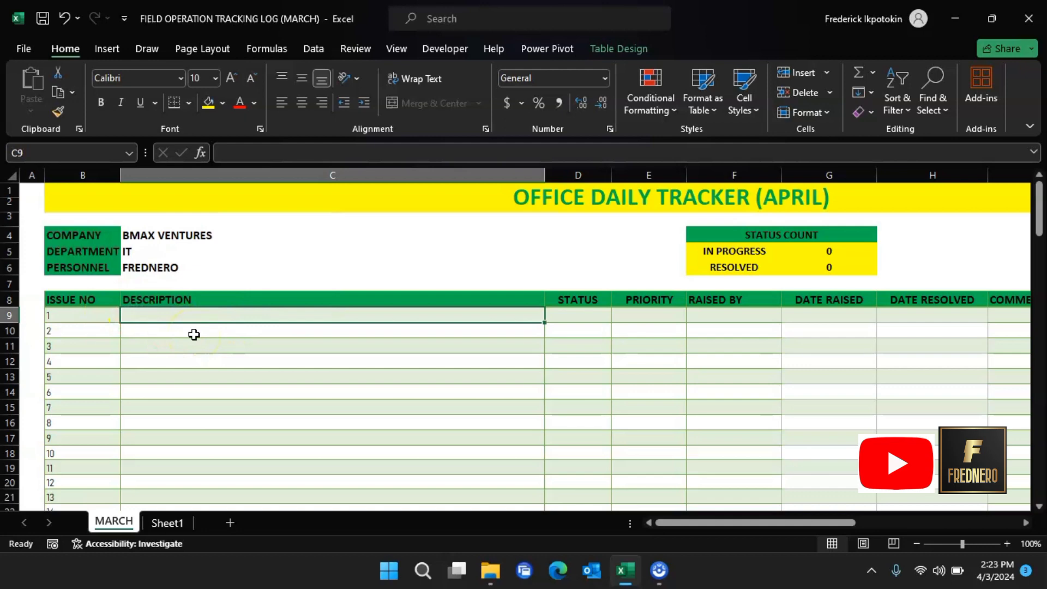
# Step: Enter CANON PRINTER IS FAULTY as issue 1's description and set its status to IN PROGRESS
pyautogui.write('CANON PRINTER IS FAULTY')
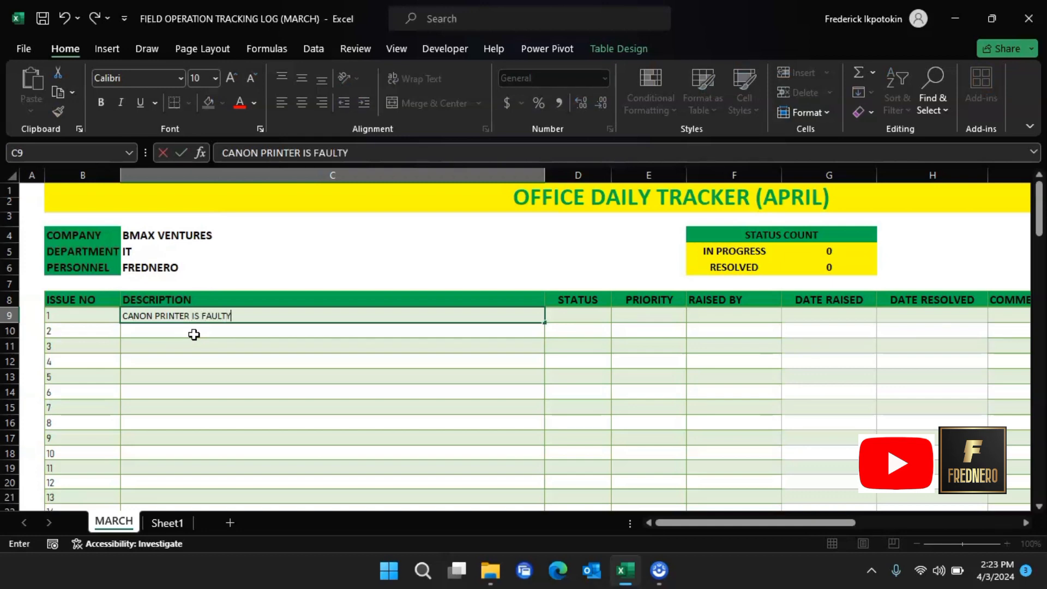
pyautogui.click(599, 317)
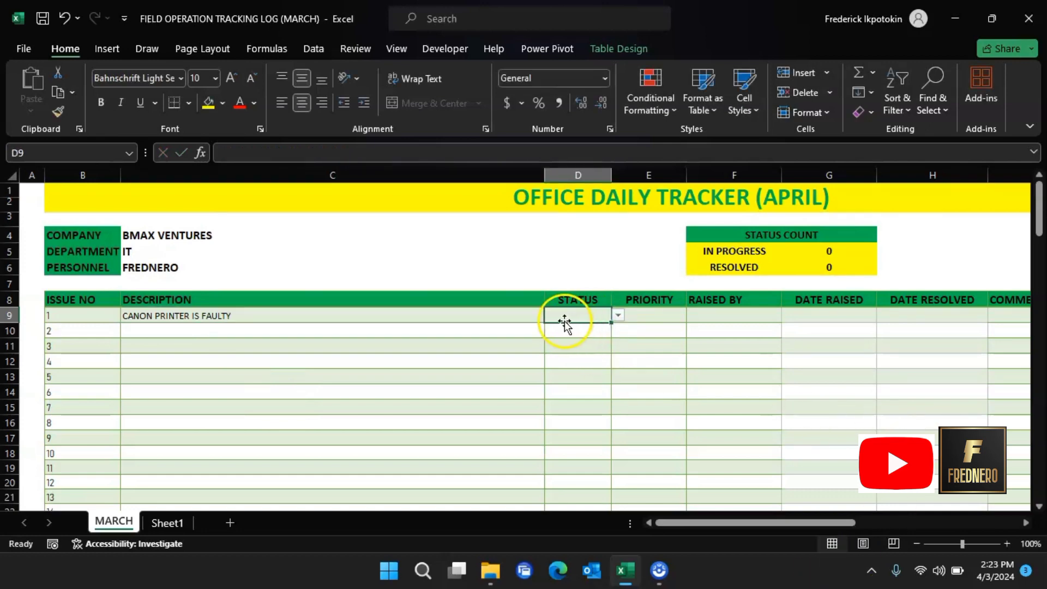
pyautogui.click(618, 315)
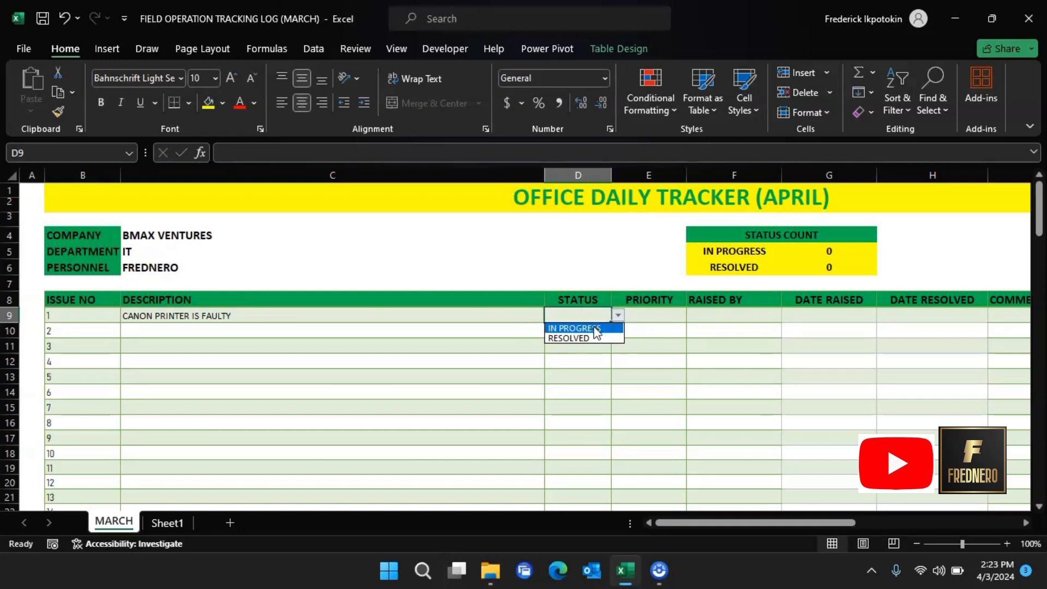
pyautogui.click(597, 330)
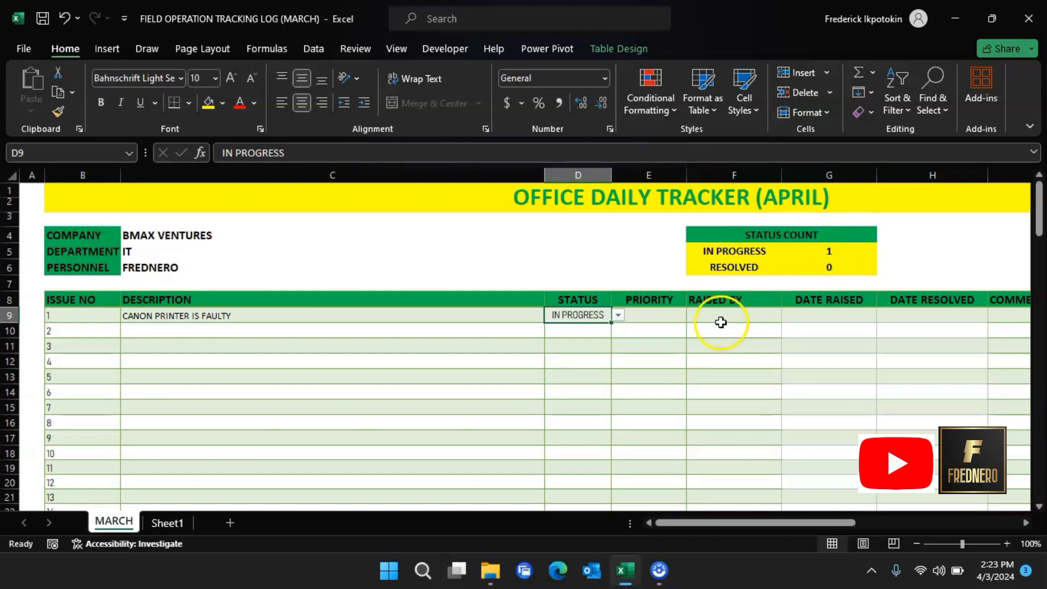
# Step: Set issue 1's priority to HIGH and enter the reporter's name in F9
pyautogui.click(672, 315)
pyautogui.click(695, 315)
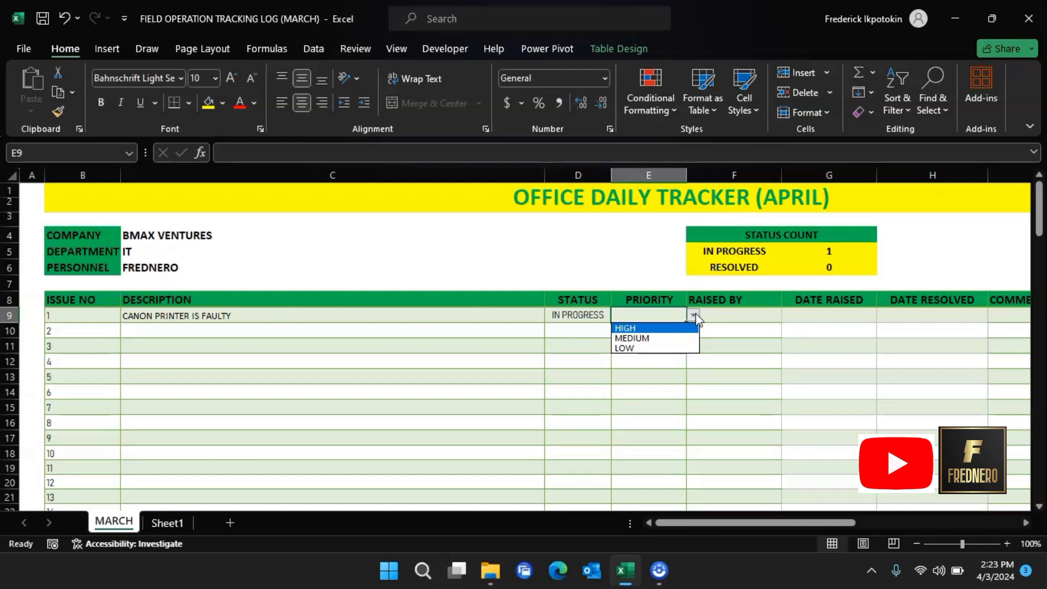
pyautogui.click(647, 327)
pyautogui.click(718, 321)
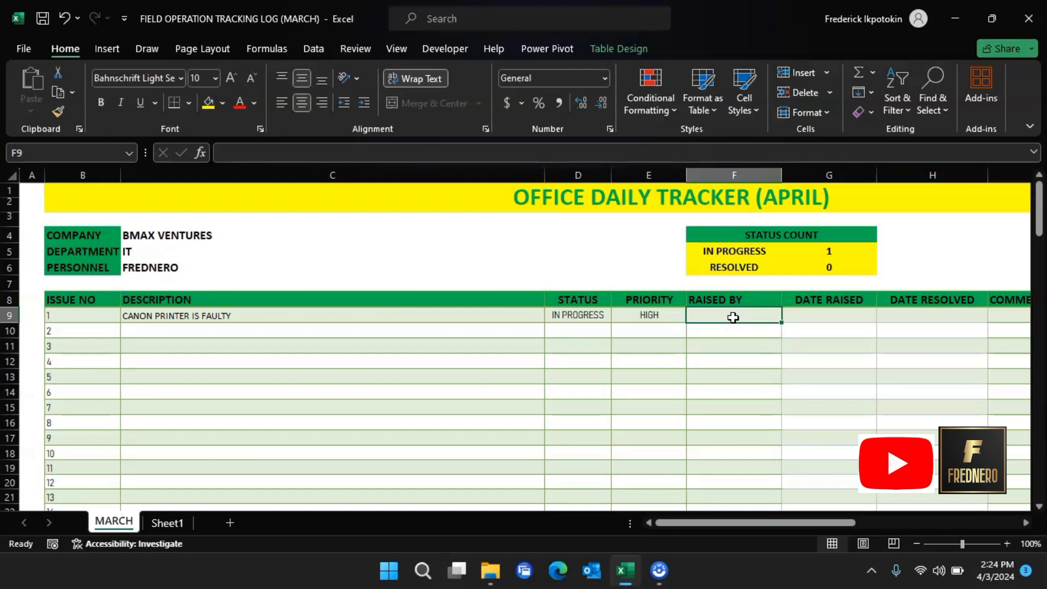
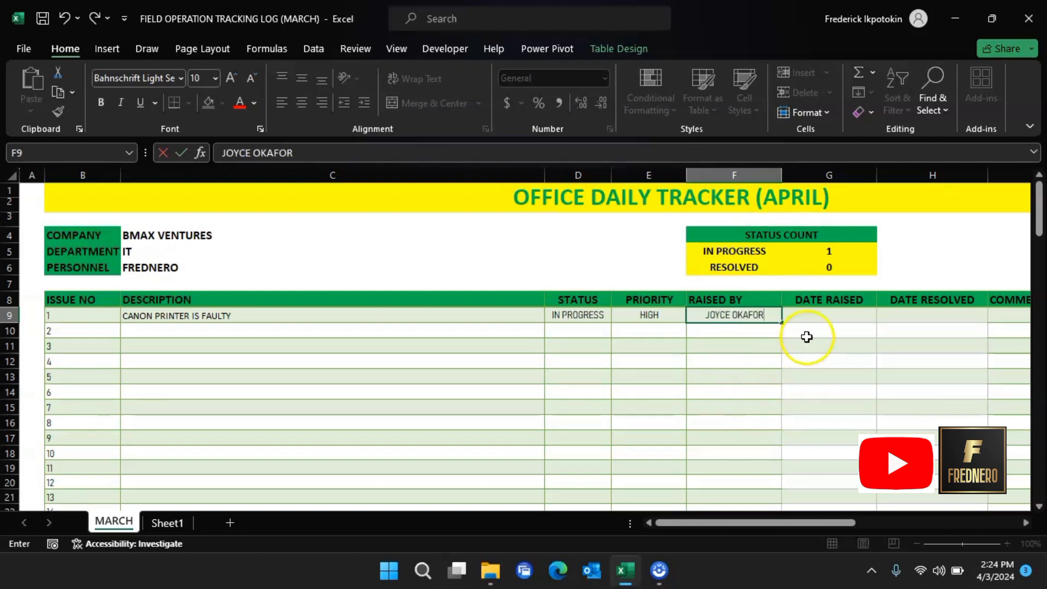
pyautogui.click(813, 314)
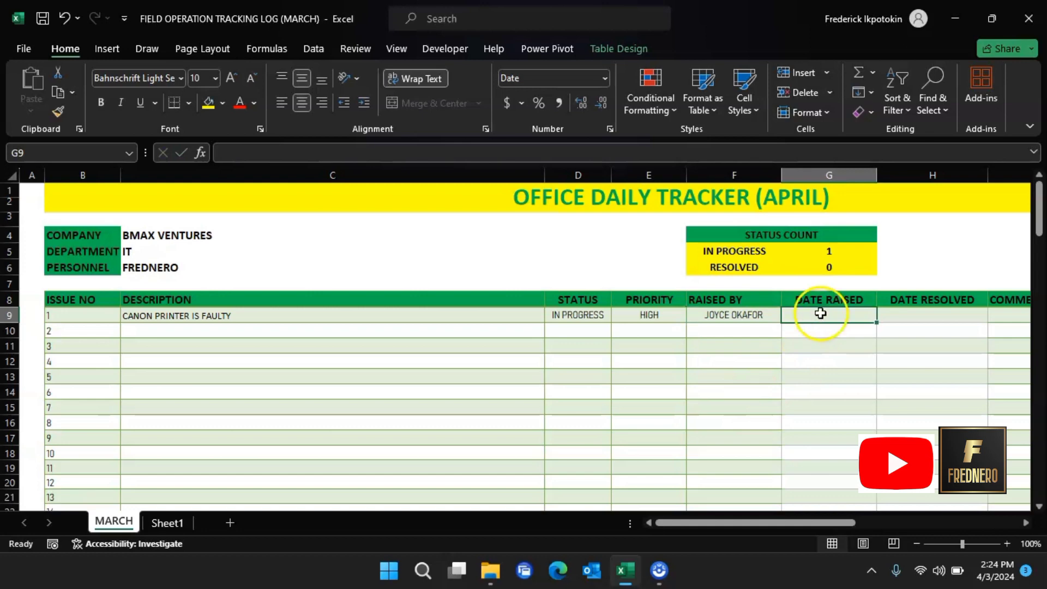
# Step: Scroll across to check the logo, then change issue 1's status to RESOLVED
pyautogui.moveTo(728, 524); pyautogui.dragTo(762, 527)
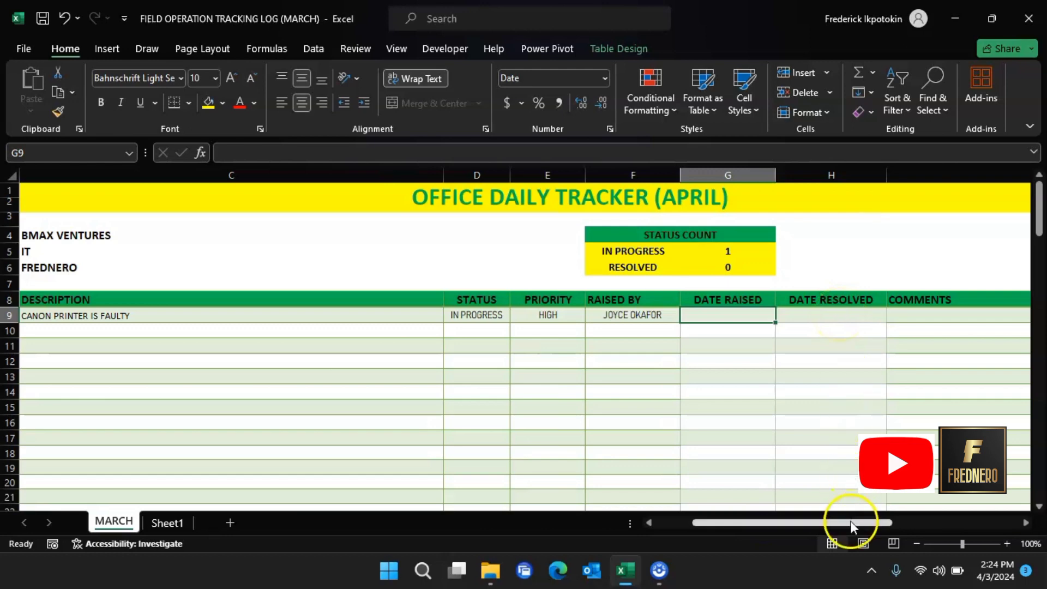
pyautogui.moveTo(846, 526); pyautogui.dragTo(882, 527)
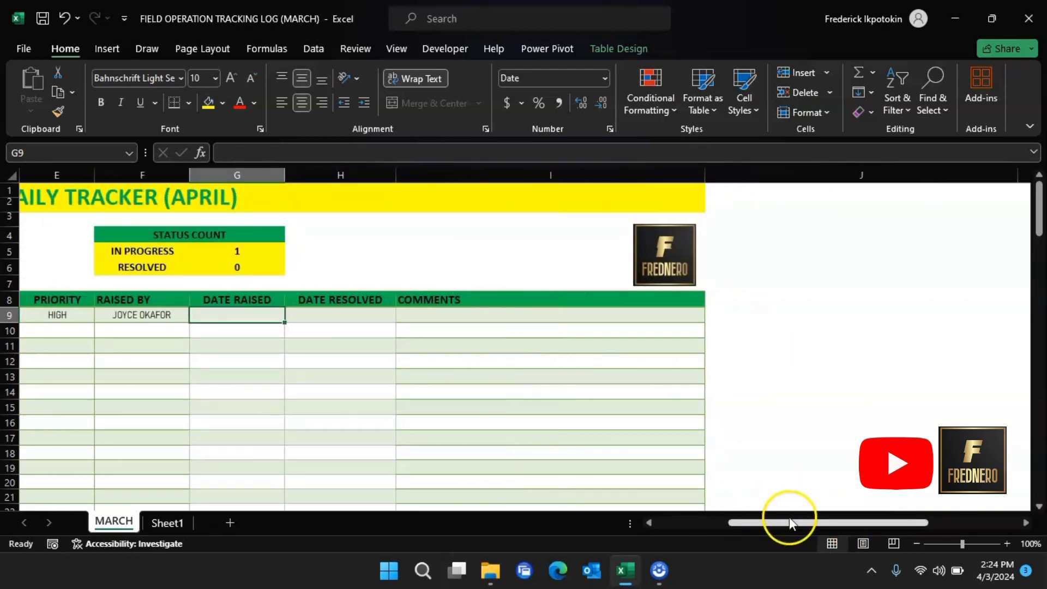
pyautogui.moveTo(787, 523); pyautogui.dragTo(630, 487)
pyautogui.click(596, 319)
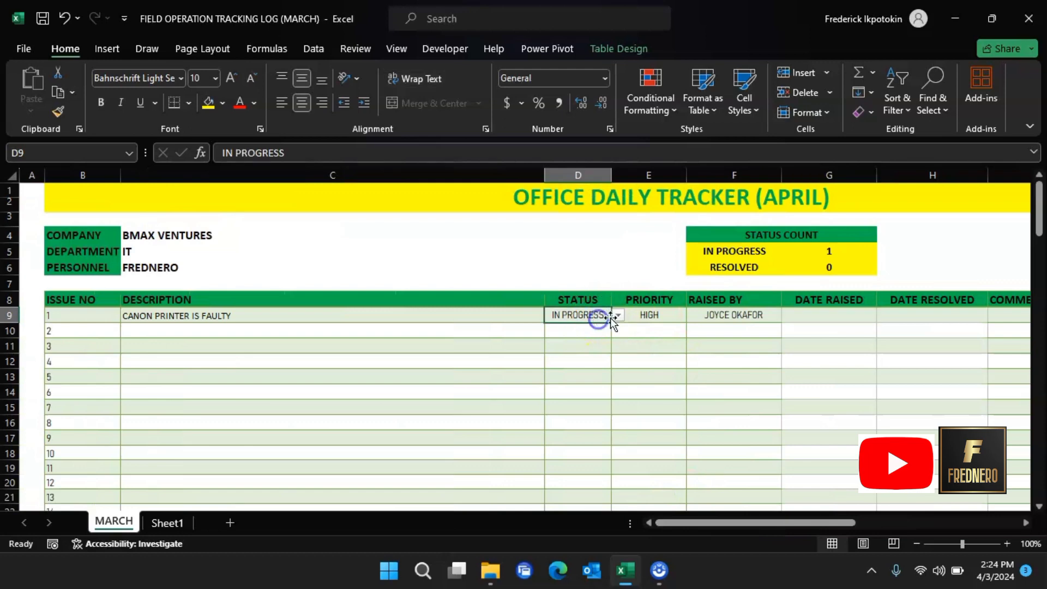
pyautogui.click(618, 316)
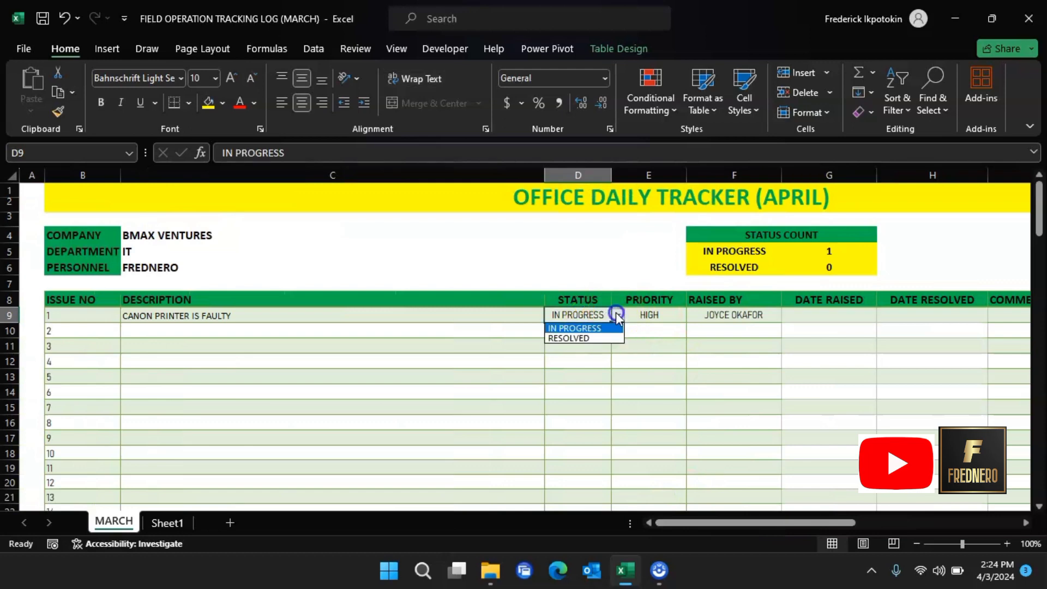
pyautogui.click(587, 338)
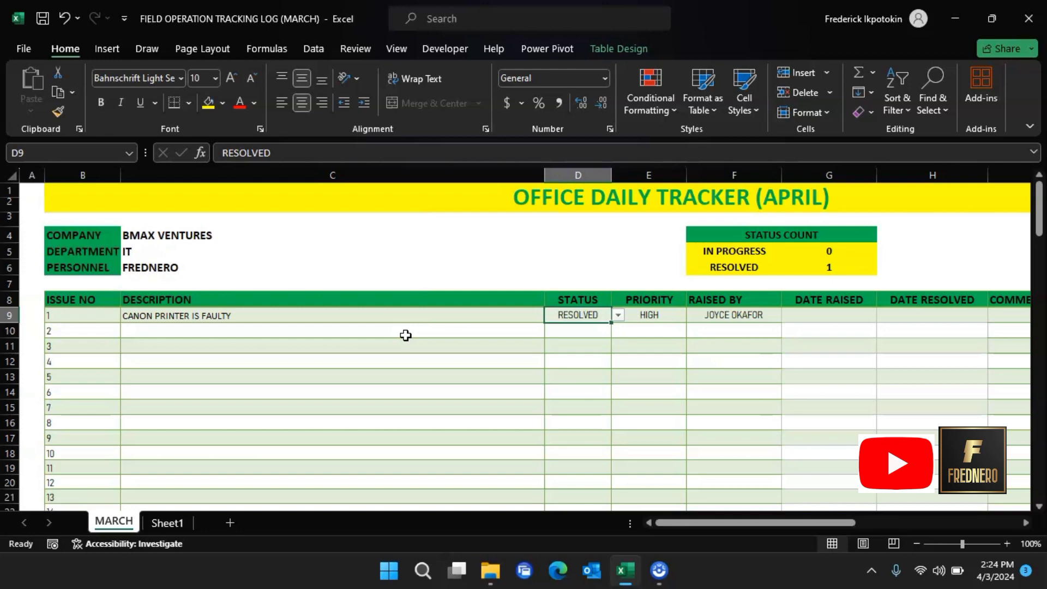
# Step: On Sheet1, merge and center B1:L1 and enter the title OFFICE DAILY TRACKER (APRIL)
pyautogui.click(169, 522)
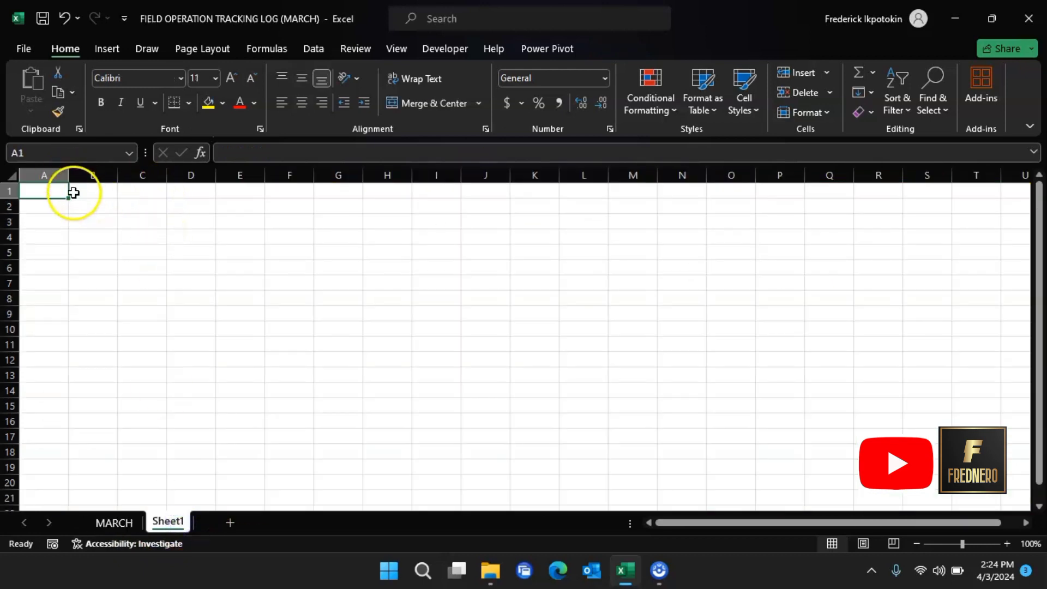
pyautogui.click(98, 190)
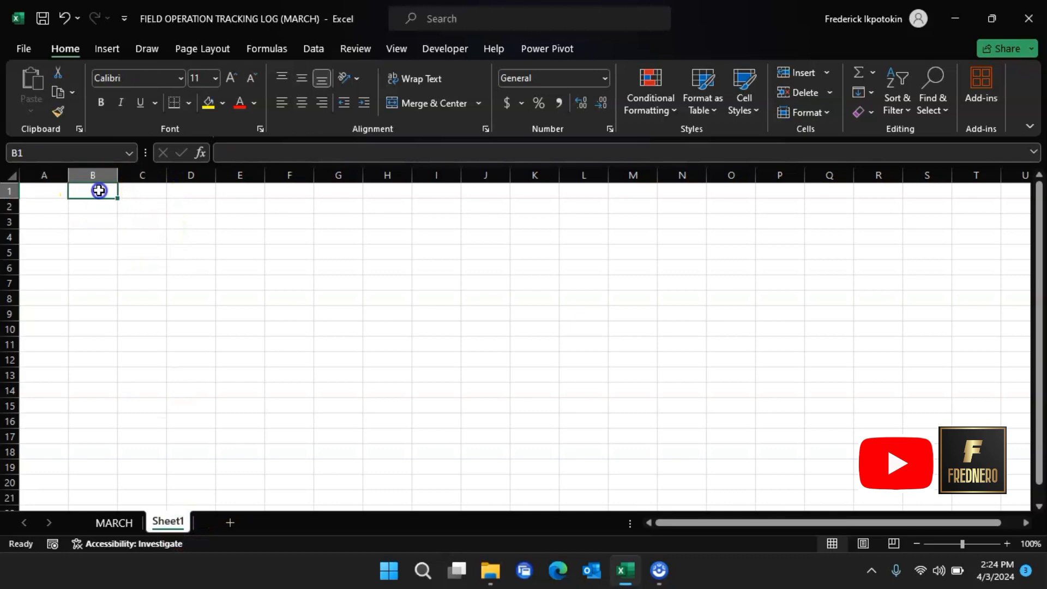
pyautogui.moveTo(99, 190); pyautogui.dragTo(589, 193)
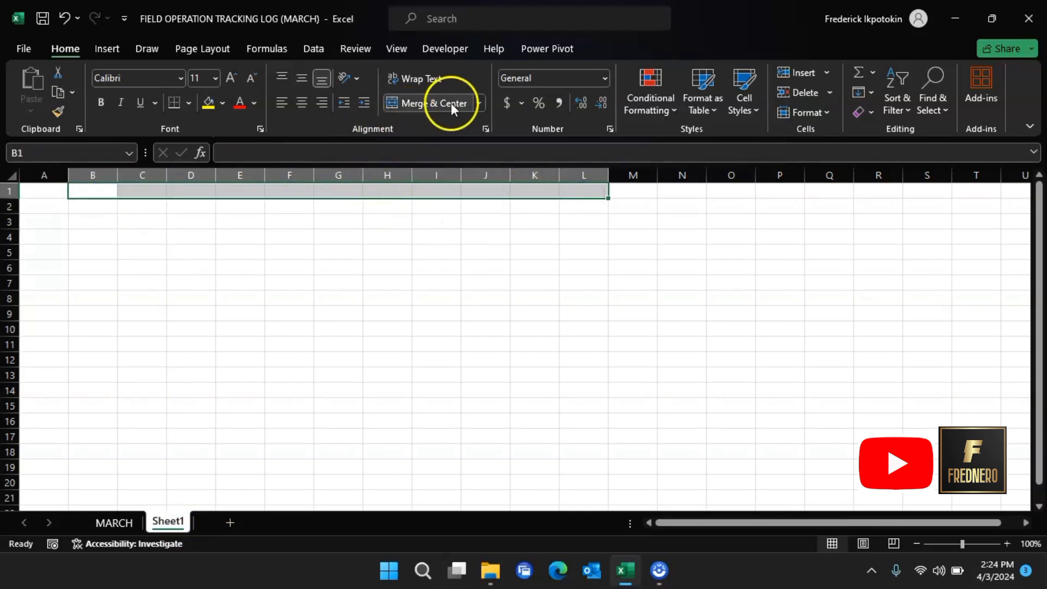
pyautogui.click(434, 103)
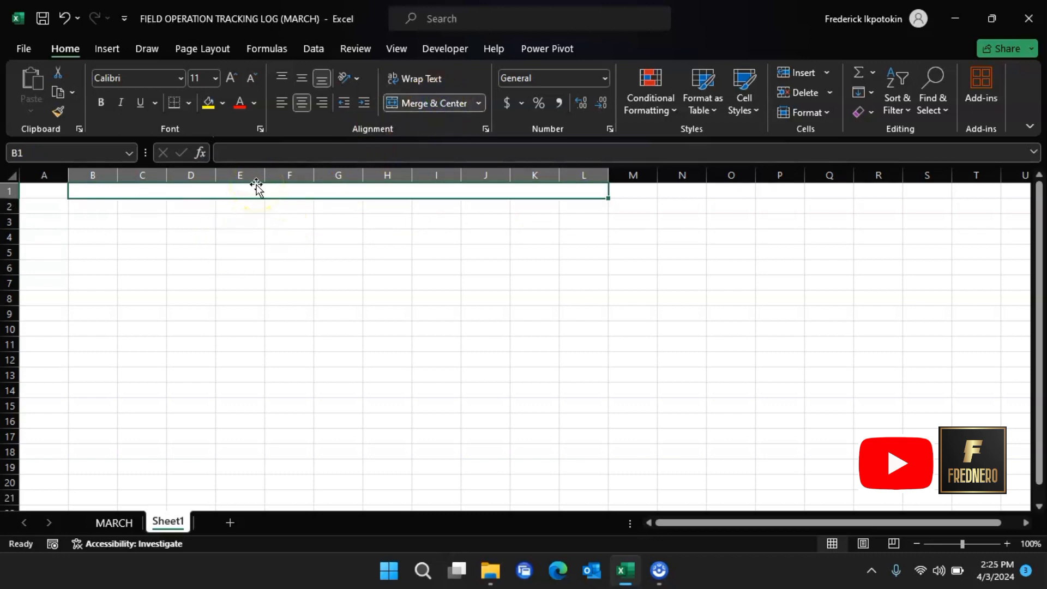
pyautogui.write('OFFIC')
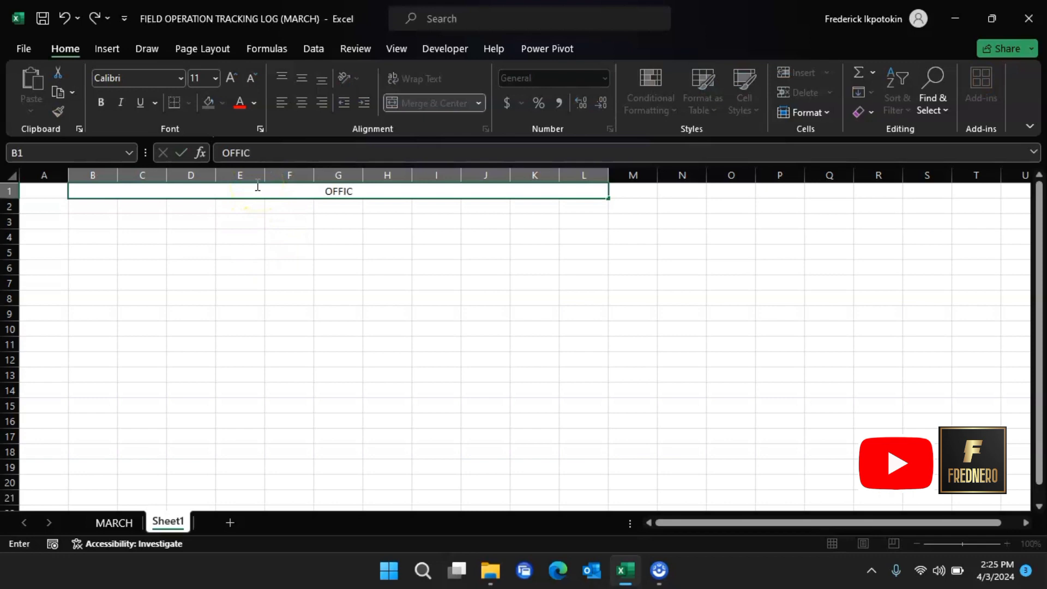
pyautogui.write('E DAILY')
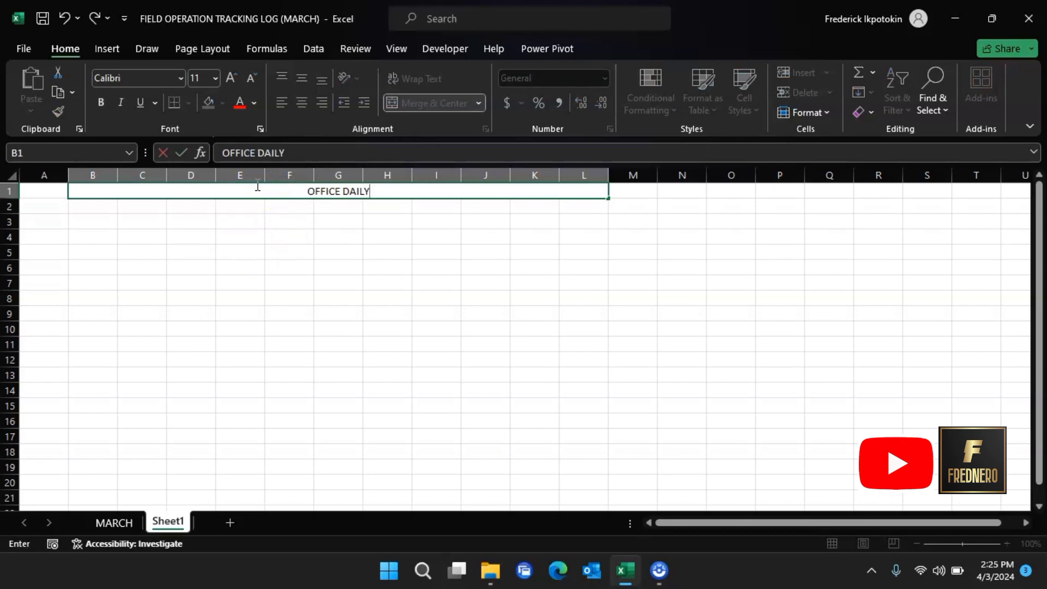
pyautogui.write(' TRACKER ')
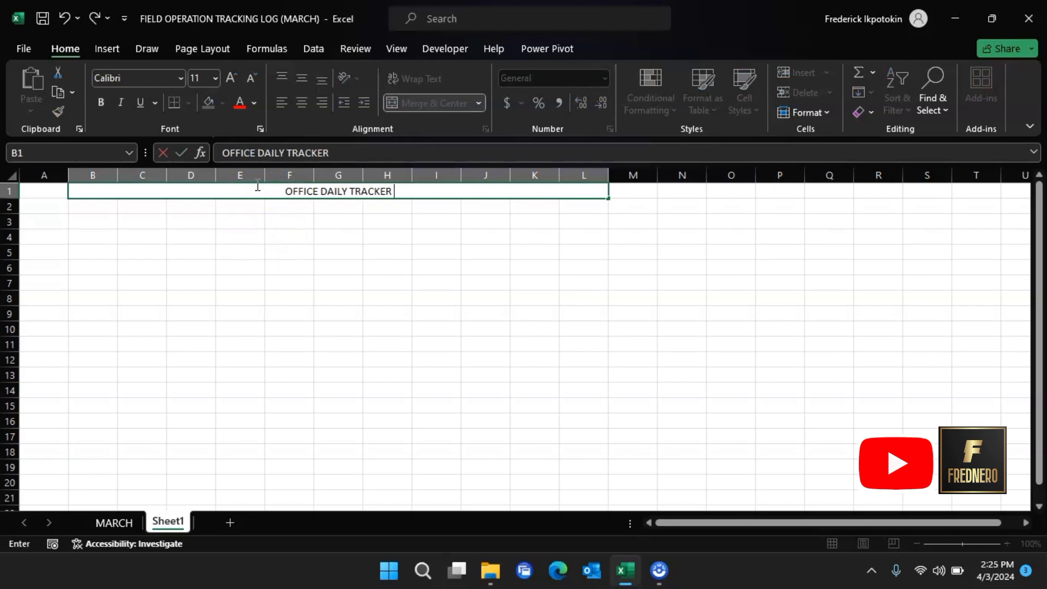
pyautogui.write('(')
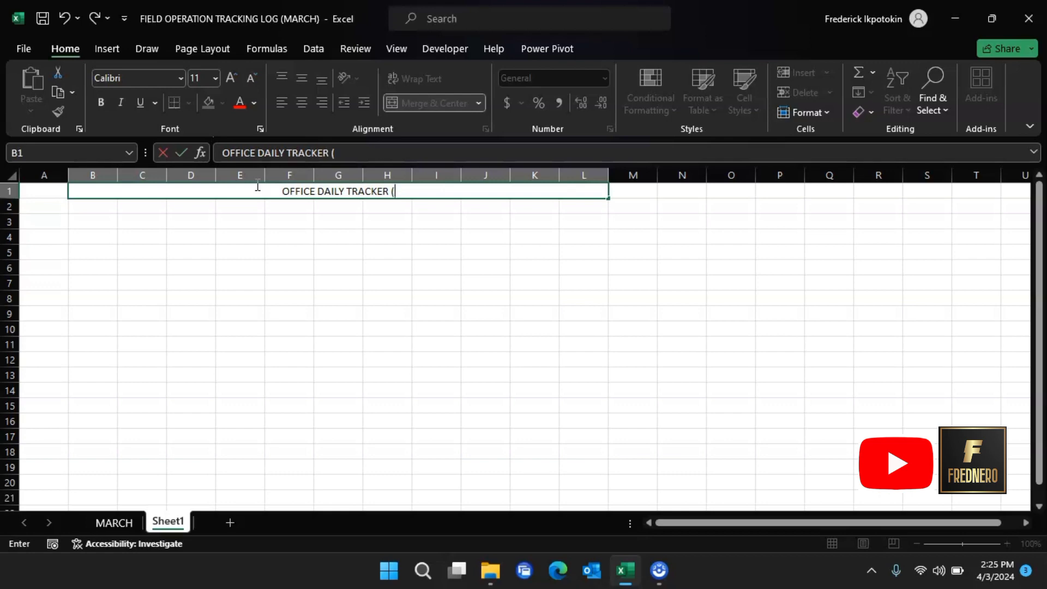
pyautogui.write('APRIL)')
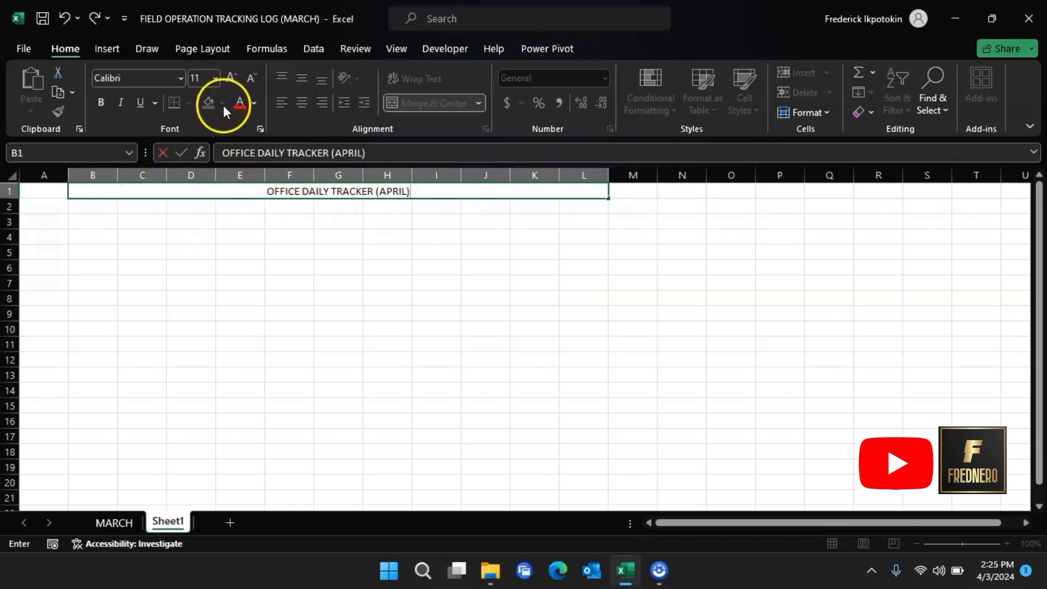
# Step: Give the merged title cell a yellow fill and bold text
pyautogui.click(243, 221)
pyautogui.click(251, 194)
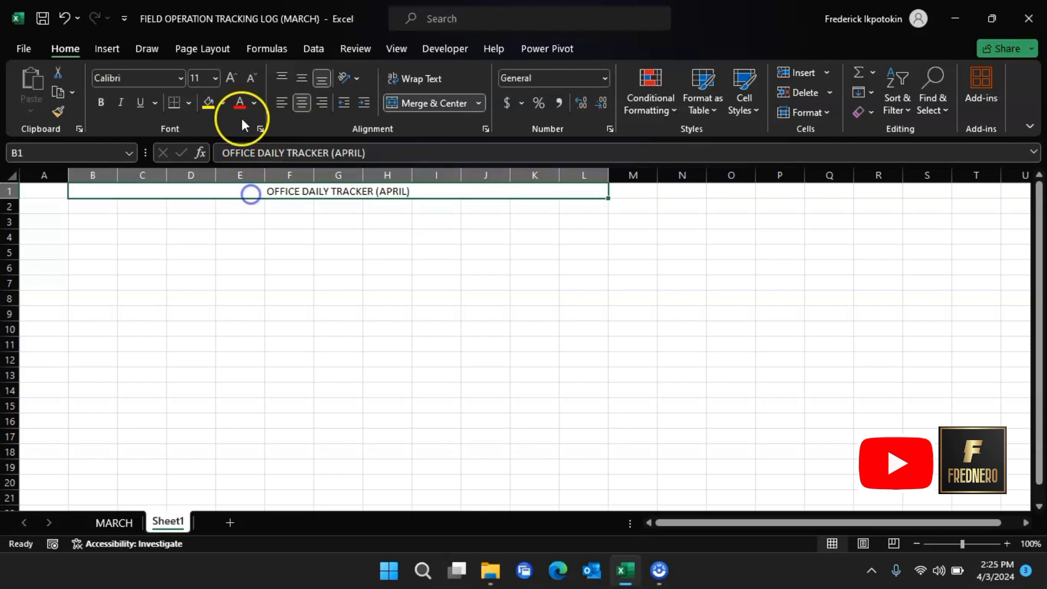
pyautogui.click(212, 106)
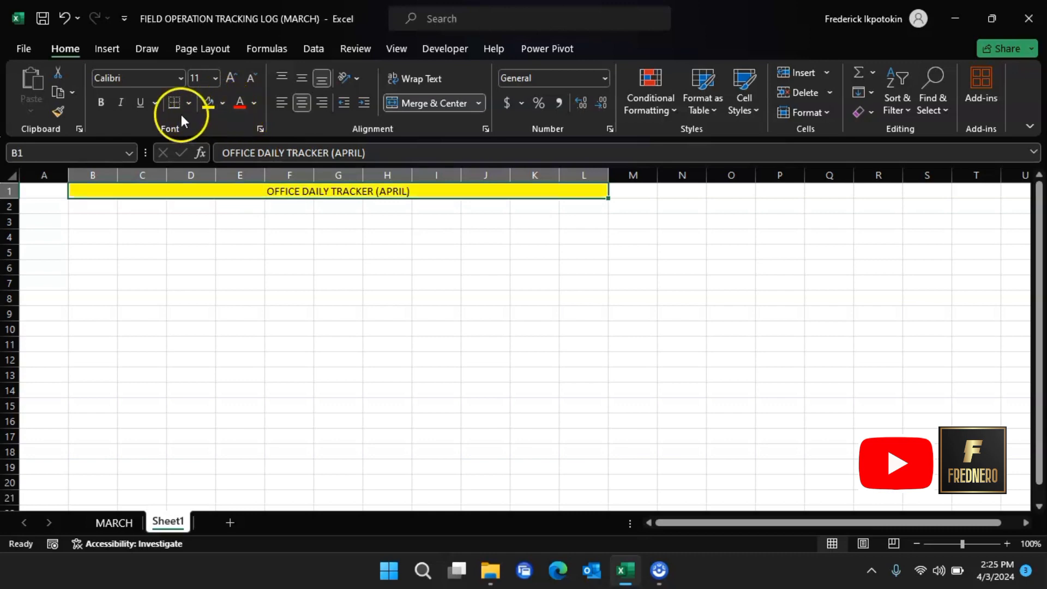
pyautogui.click(100, 104)
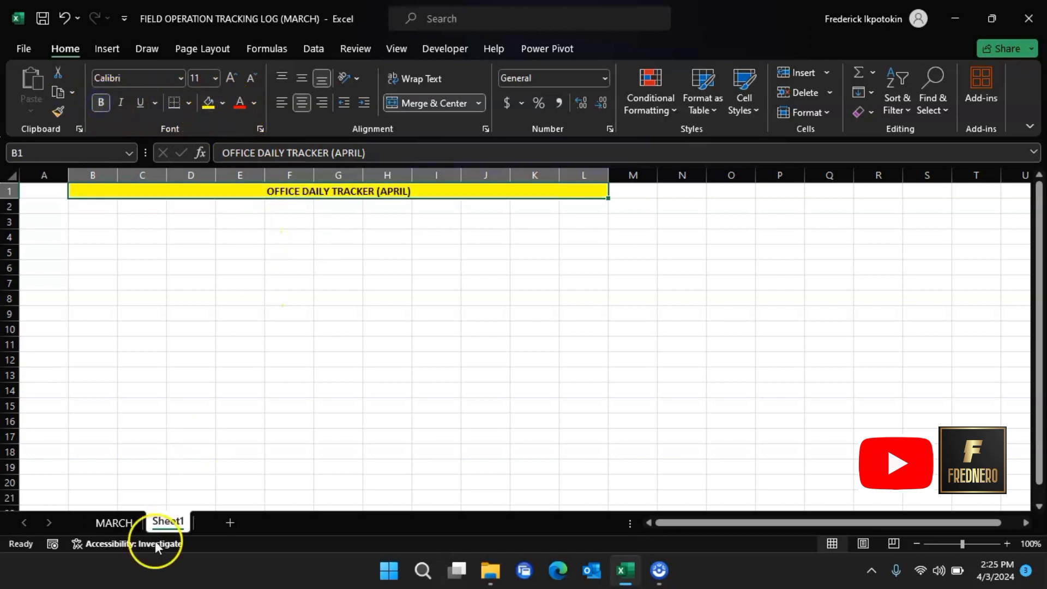
pyautogui.click(117, 521)
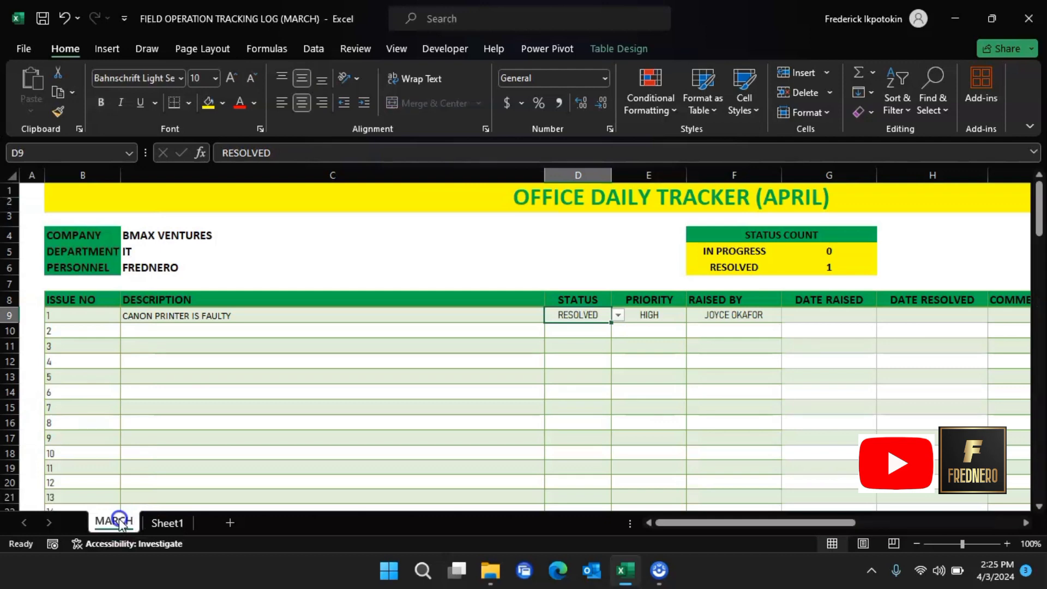
pyautogui.click(164, 523)
# Step: Make the title text green at font size 20, comparing against the MARCH sheet
pyautogui.click(254, 103)
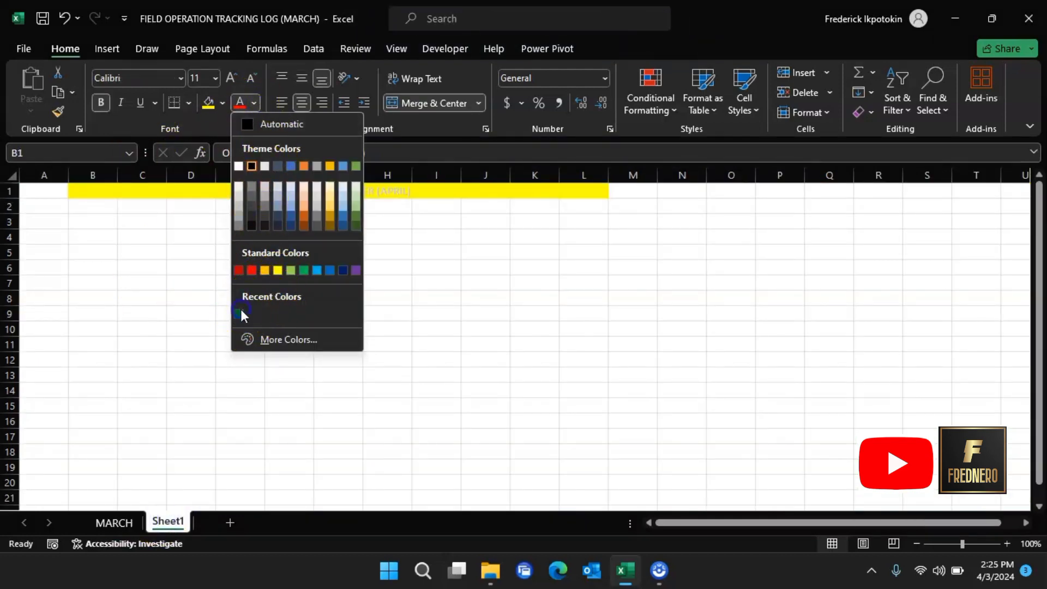
pyautogui.click(303, 271)
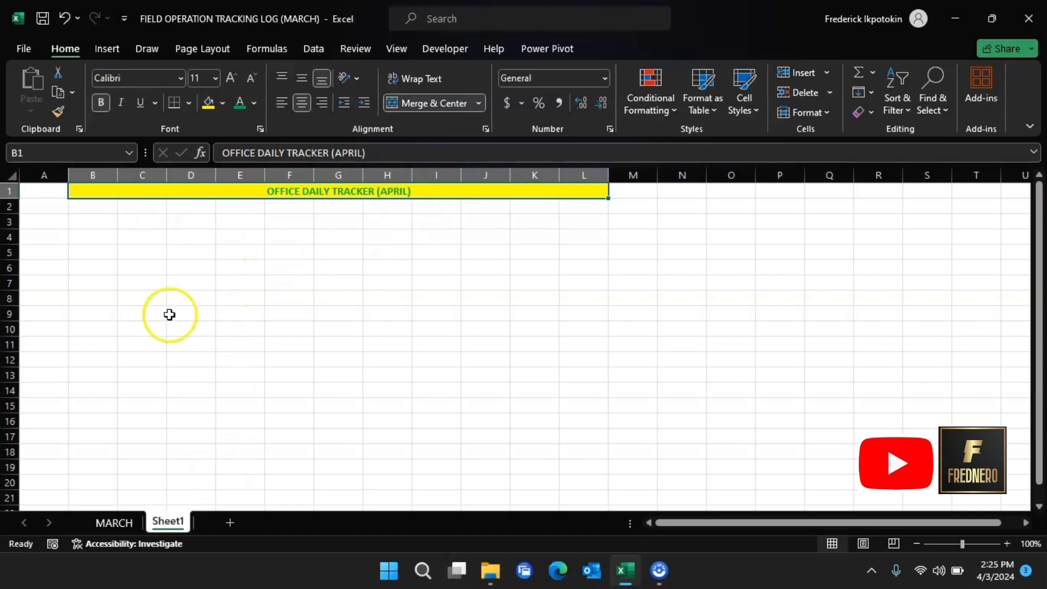
pyautogui.click(216, 77)
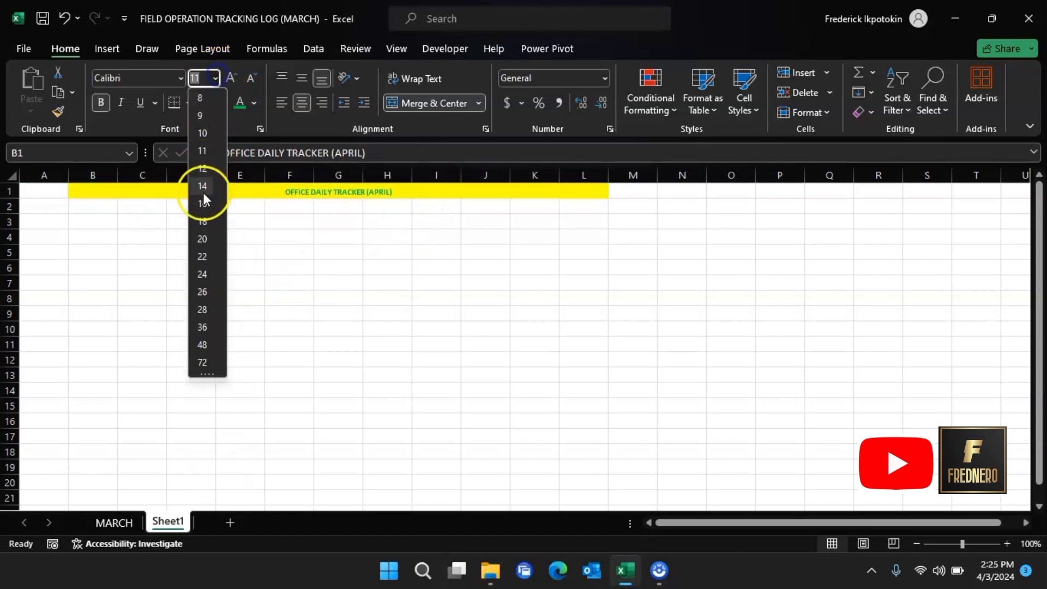
pyautogui.click(207, 238)
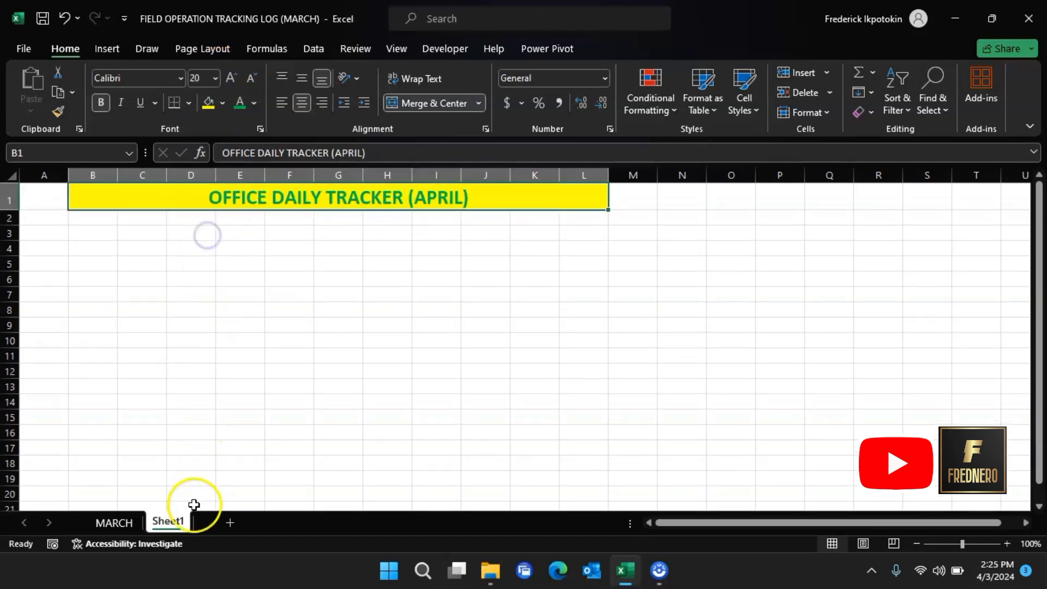
pyautogui.click(121, 523)
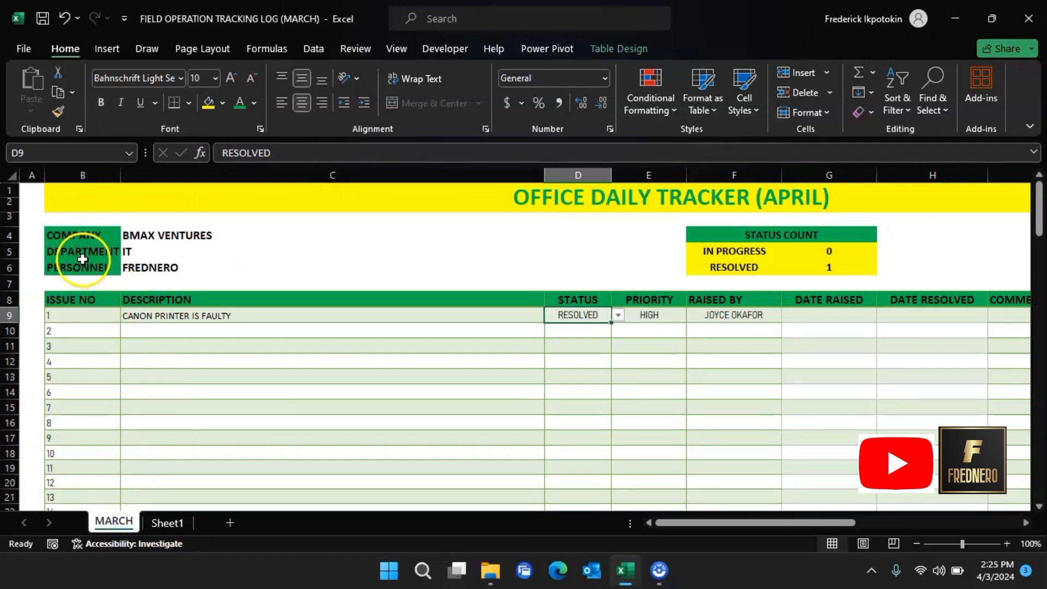
pyautogui.click(171, 521)
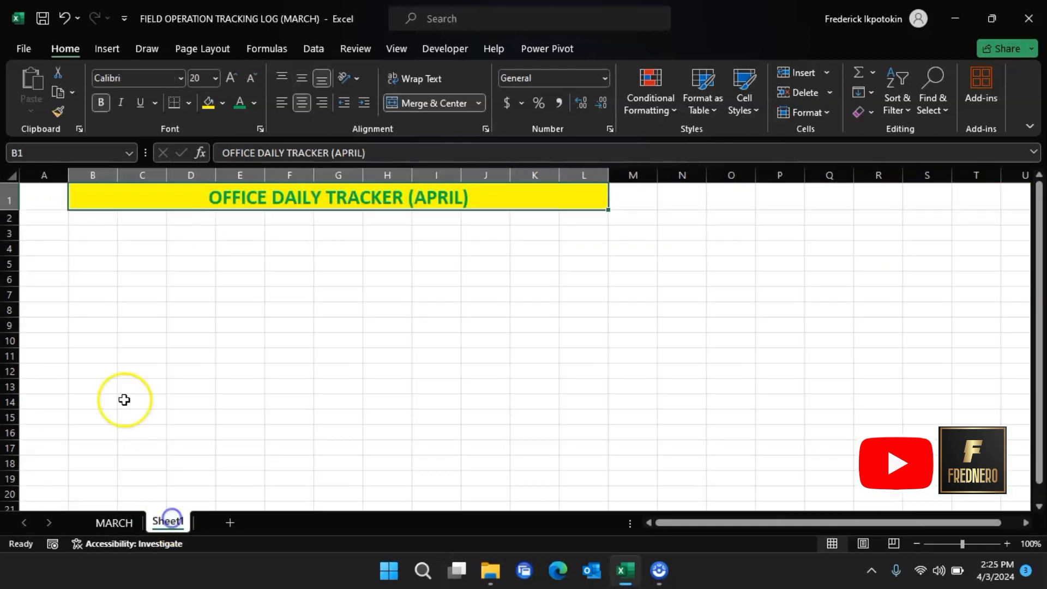
pyautogui.click(133, 525)
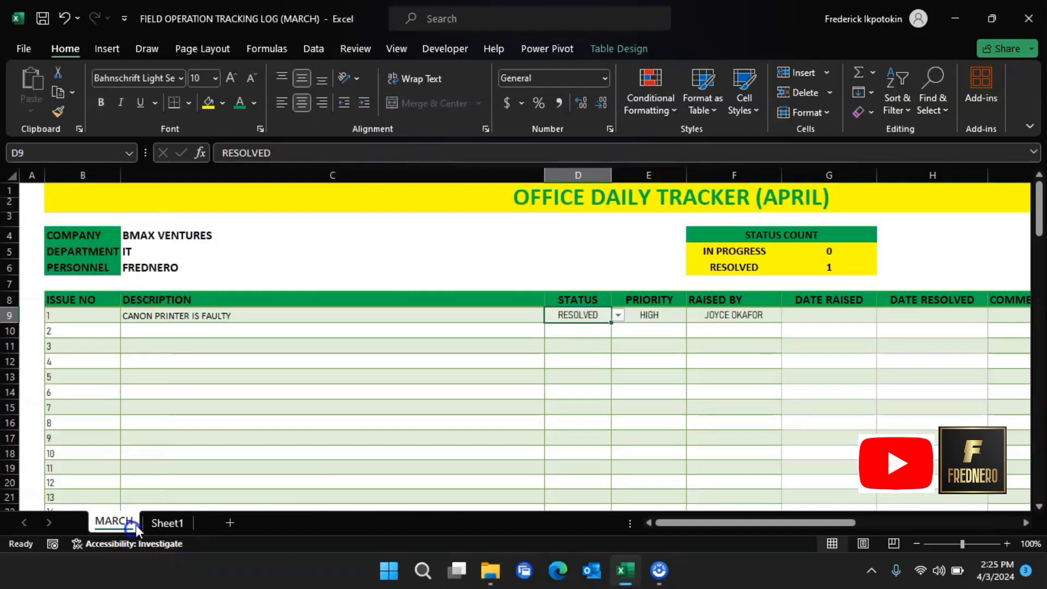
pyautogui.click(165, 525)
# Step: Enter COMPANY, DEPARTMENT and PERSONNEL in B4:B6 and widen column B to fit them
pyautogui.click(94, 250)
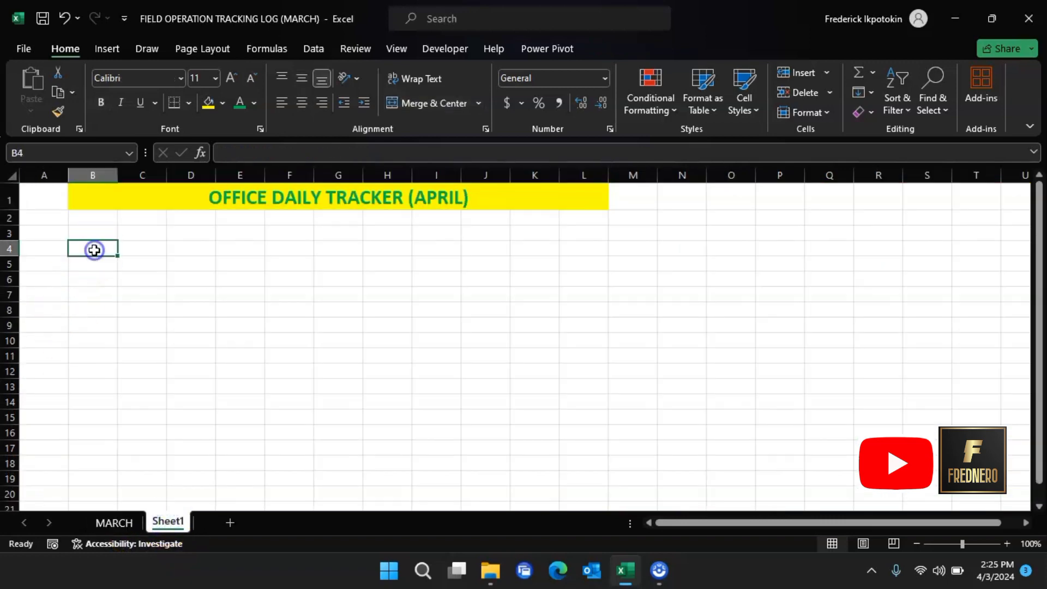
pyautogui.write('COMPA')
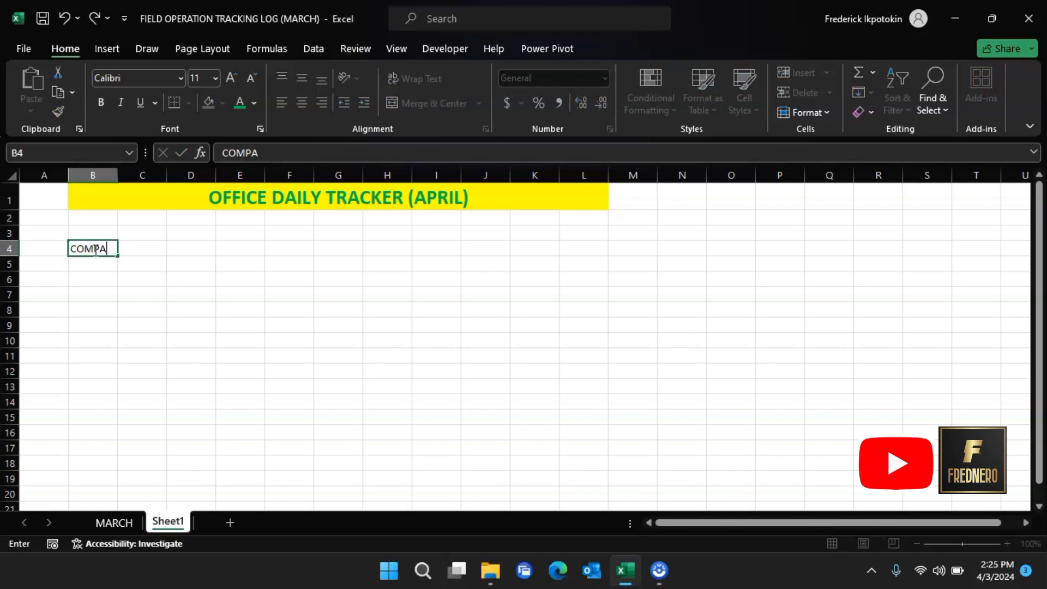
pyautogui.write('NY')
pyautogui.click(101, 271)
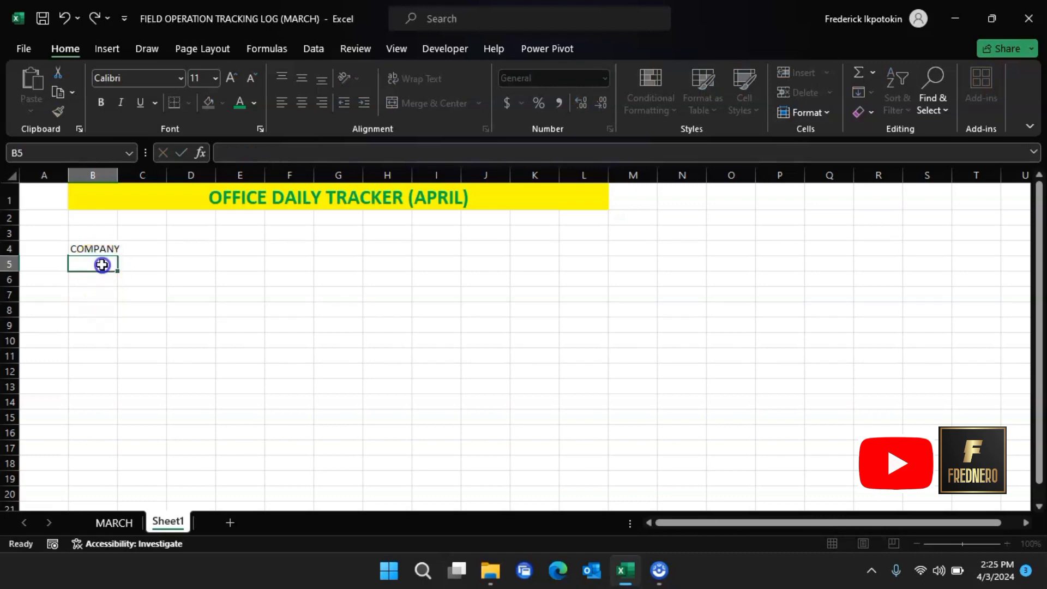
pyautogui.write('DEPART')
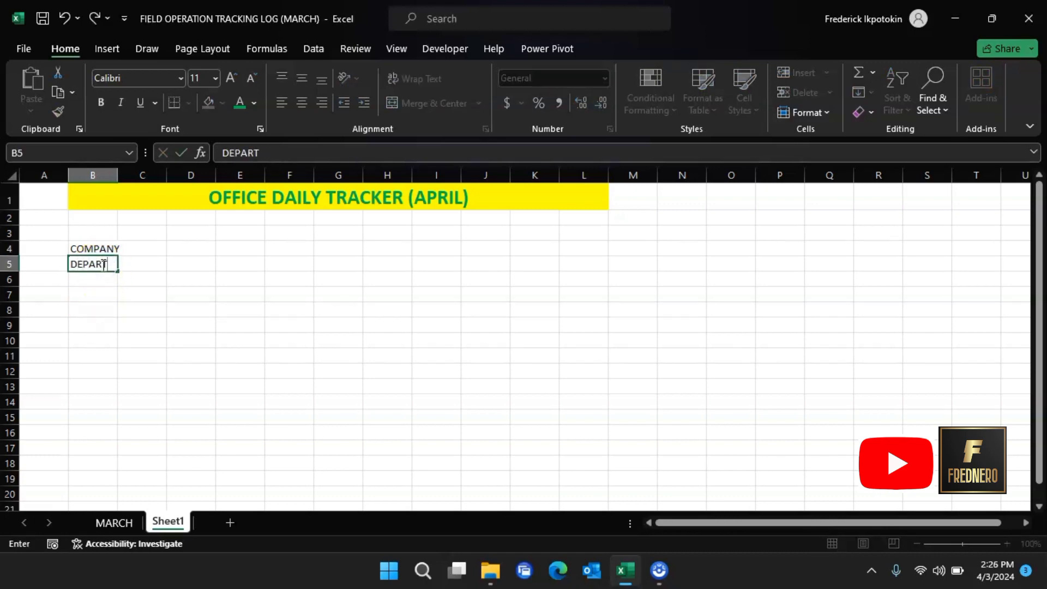
pyautogui.write('MENT')
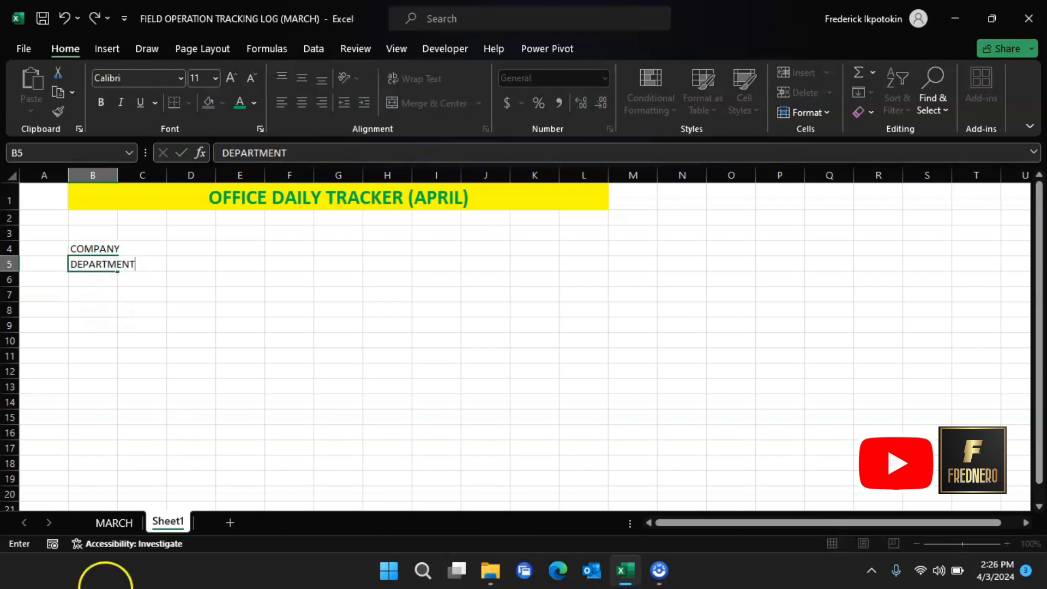
pyautogui.click(91, 281)
pyautogui.write('PERSONNEL')
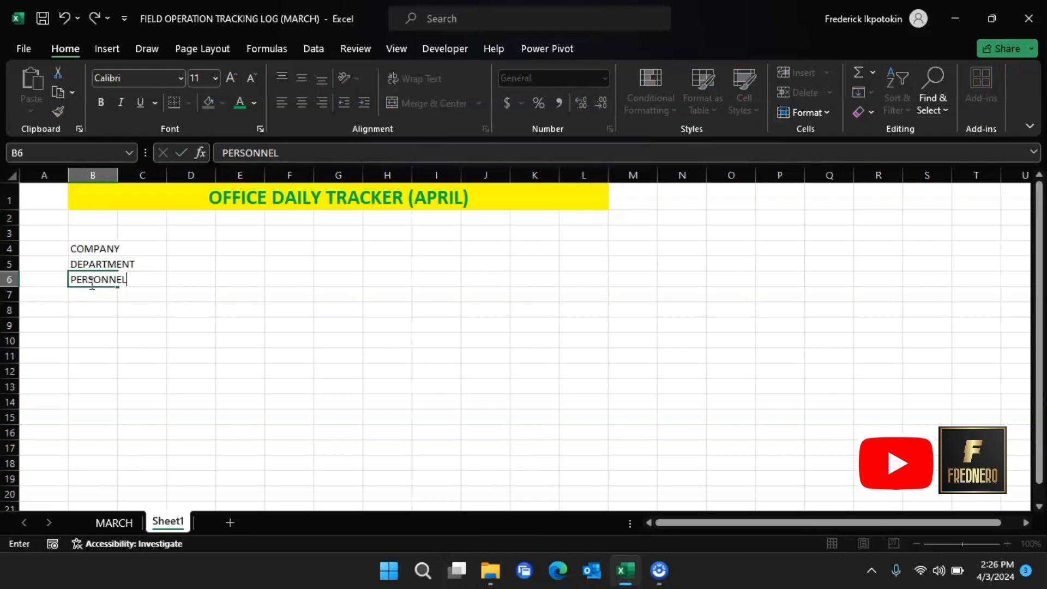
pyautogui.click(121, 175)
pyautogui.moveTo(117, 175); pyautogui.dragTo(144, 171)
pyautogui.click(119, 175)
pyautogui.click(177, 247)
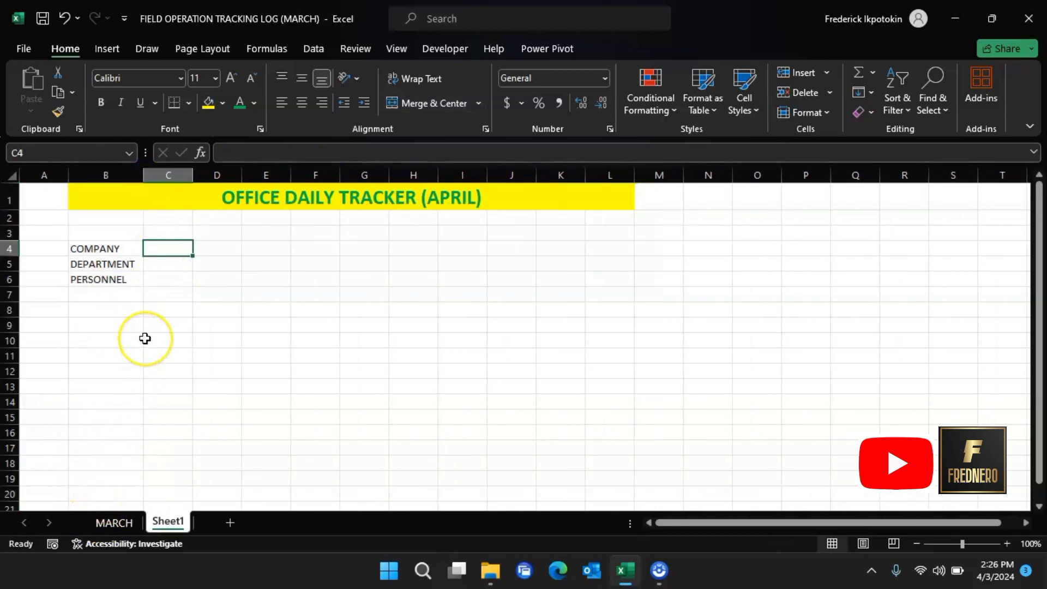
# Step: Enter BMAX VENTURES, IT and the personnel name into C4:C6
pyautogui.click(115, 522)
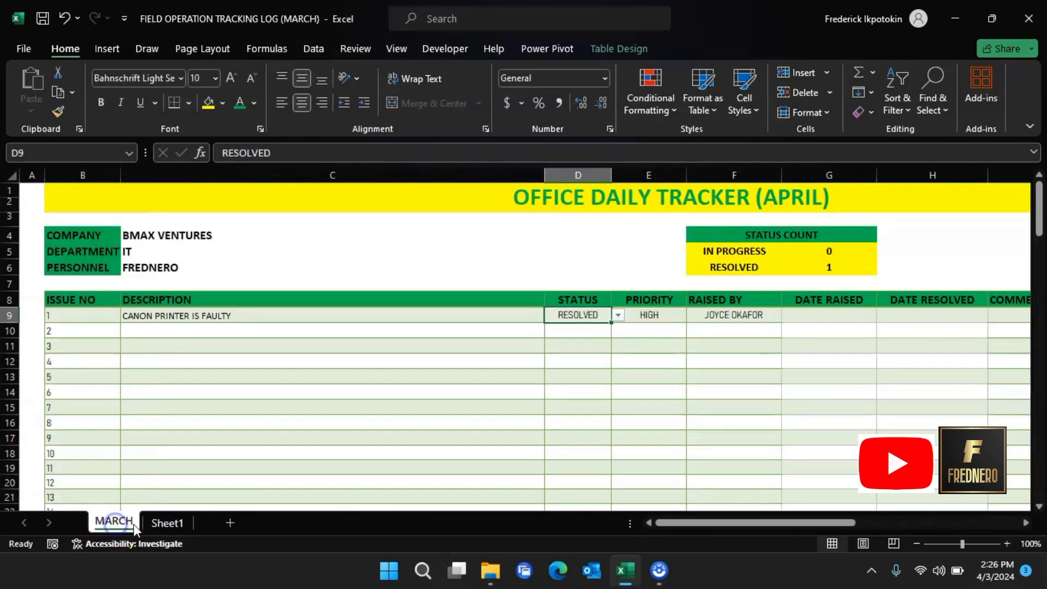
pyautogui.click(165, 528)
pyautogui.write('B')
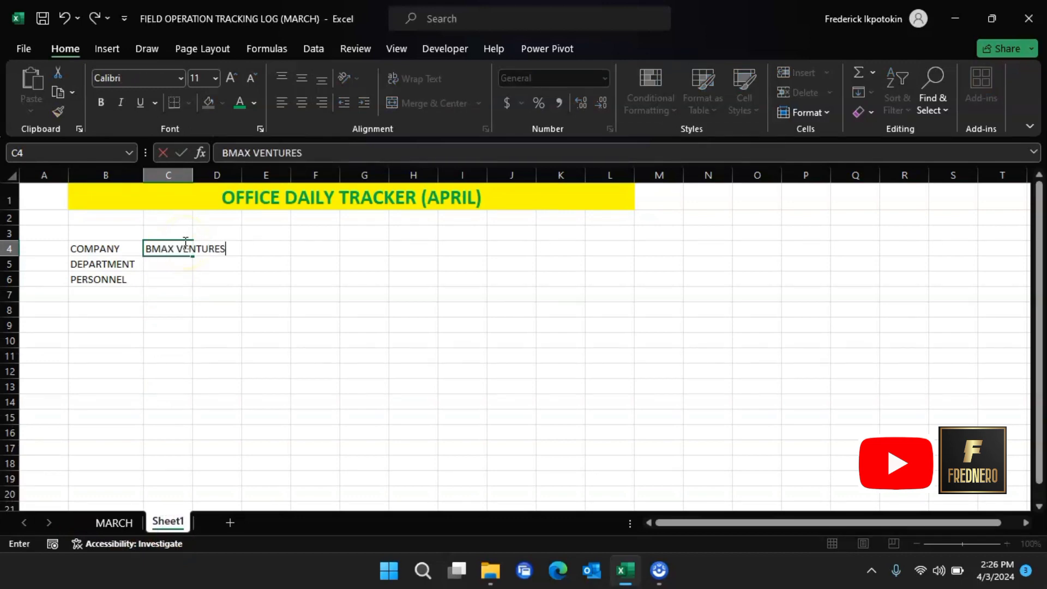
pyautogui.write('MAX VENTURES')
pyautogui.click(171, 264)
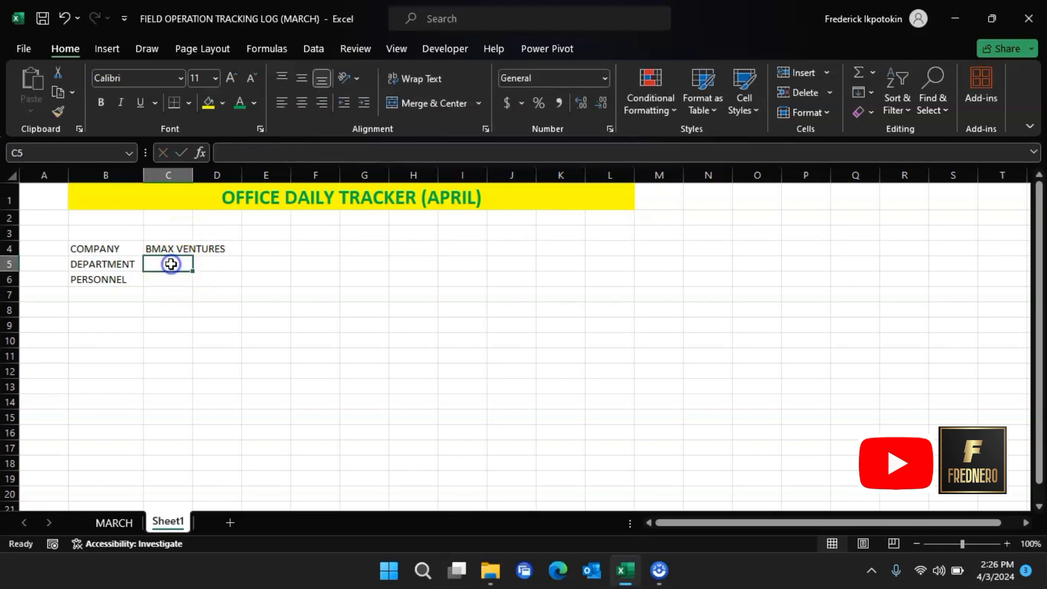
pyautogui.write('IT')
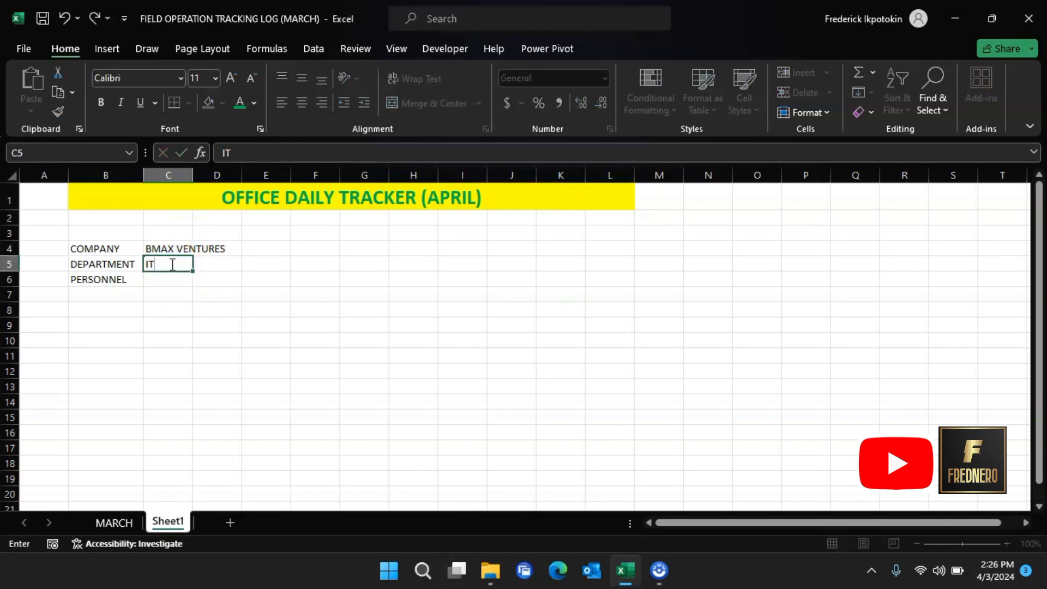
pyautogui.click(170, 279)
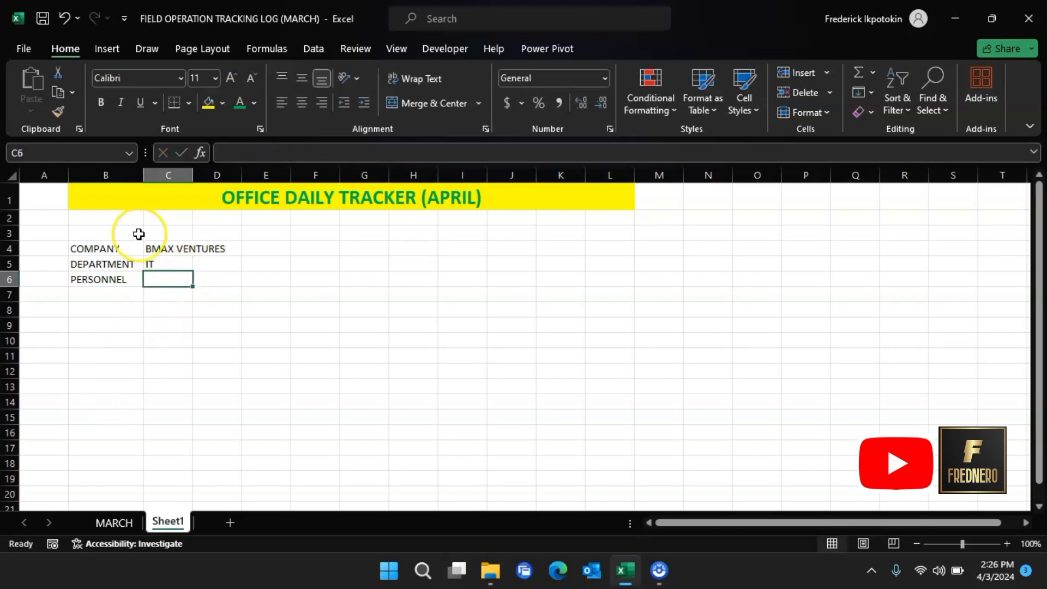
pyautogui.write('FREDNERO')
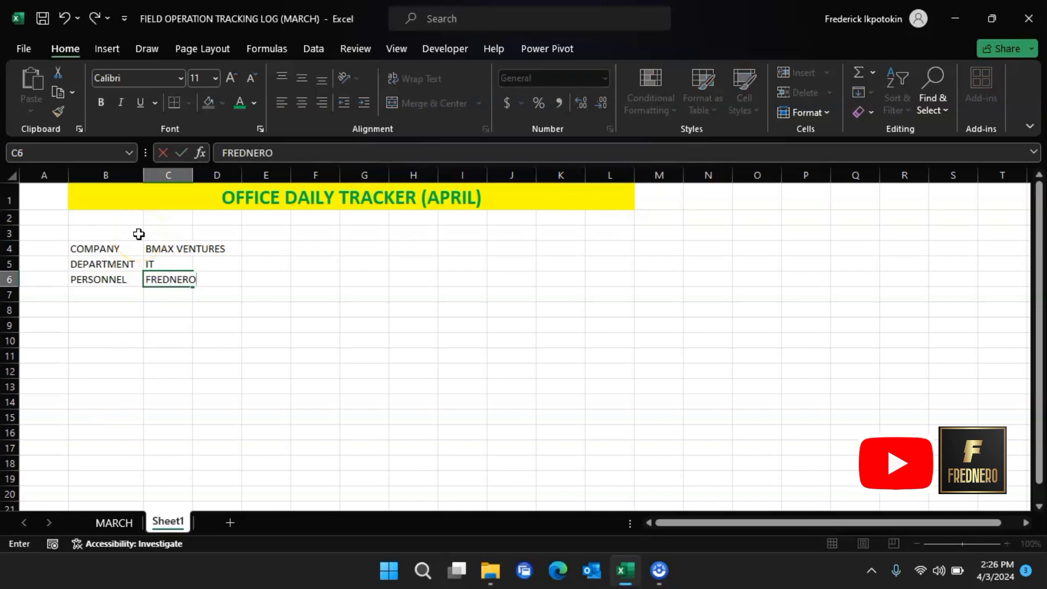
pyautogui.click(173, 296)
# Step: Bold the B4:B6 labels and C4:C6 values, and widen column C for BMAX VENTURES
pyautogui.moveTo(90, 248); pyautogui.dragTo(113, 278)
pyautogui.click(101, 103)
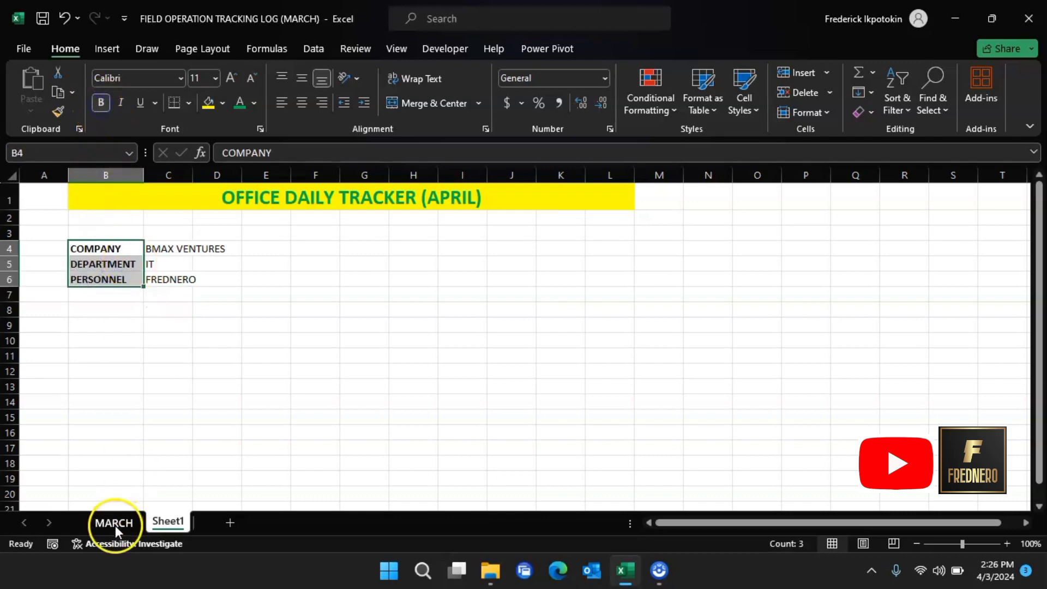
pyautogui.click(115, 525)
pyautogui.click(167, 521)
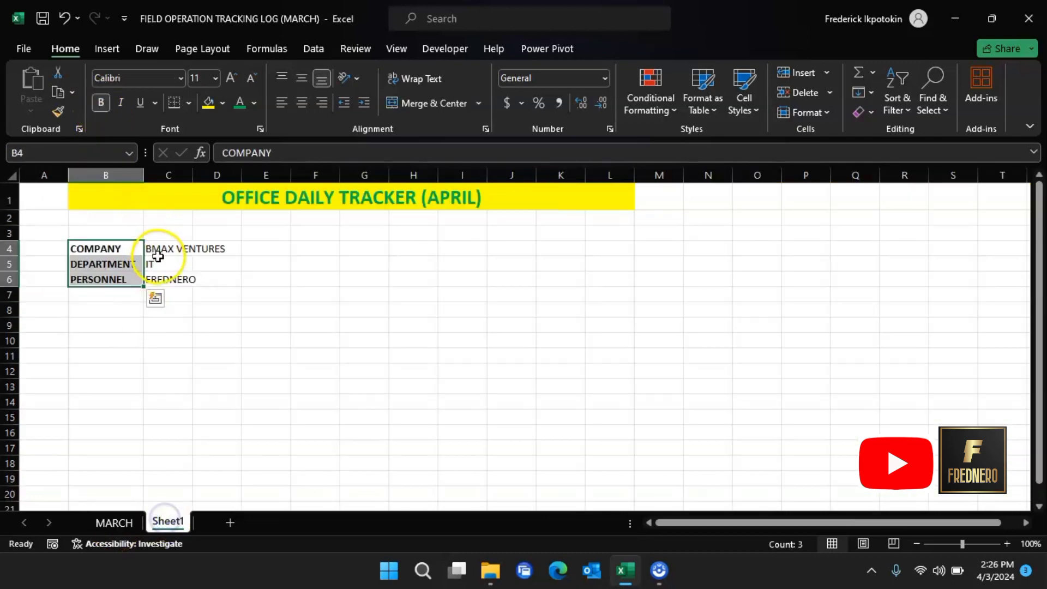
pyautogui.moveTo(158, 252); pyautogui.dragTo(170, 271)
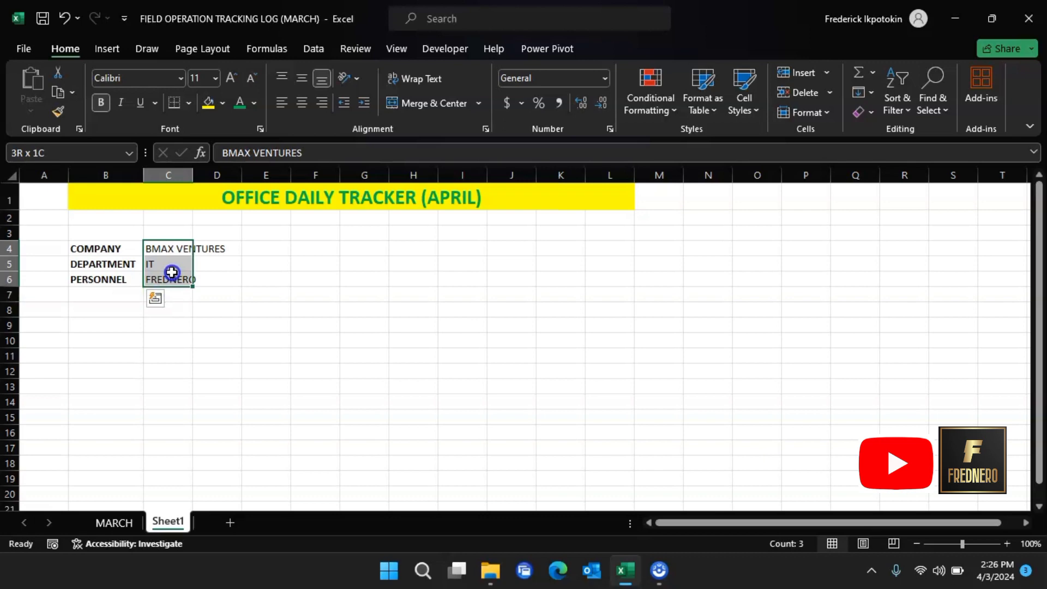
pyautogui.click(101, 103)
pyautogui.moveTo(199, 170); pyautogui.dragTo(206, 172)
pyautogui.click(131, 521)
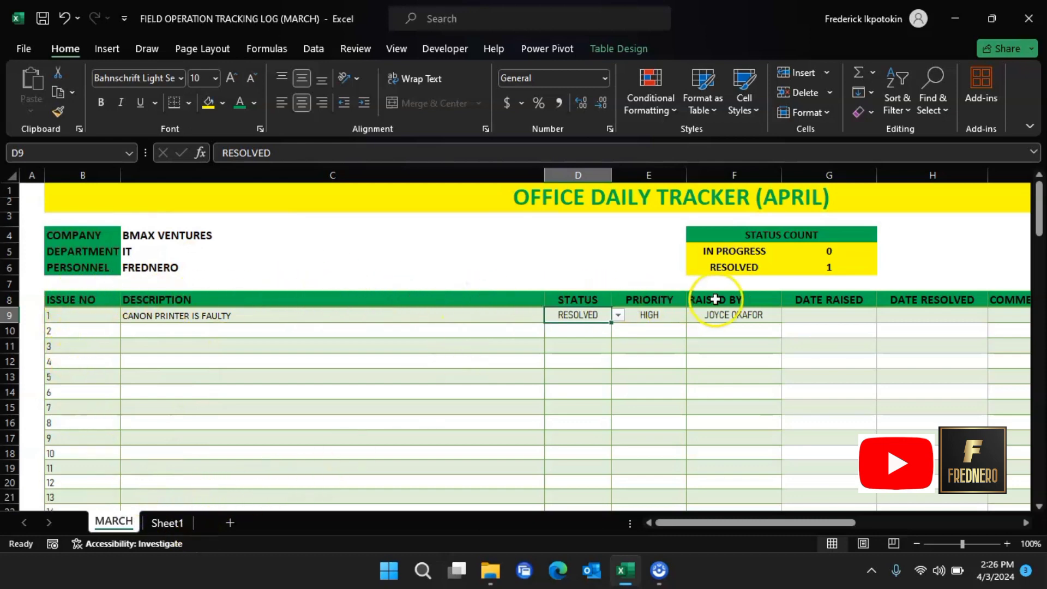
# Step: Add the ISSUE NO and DESCRIPTION headers in B8:C8 and widen column C
pyautogui.click(169, 525)
pyautogui.click(96, 307)
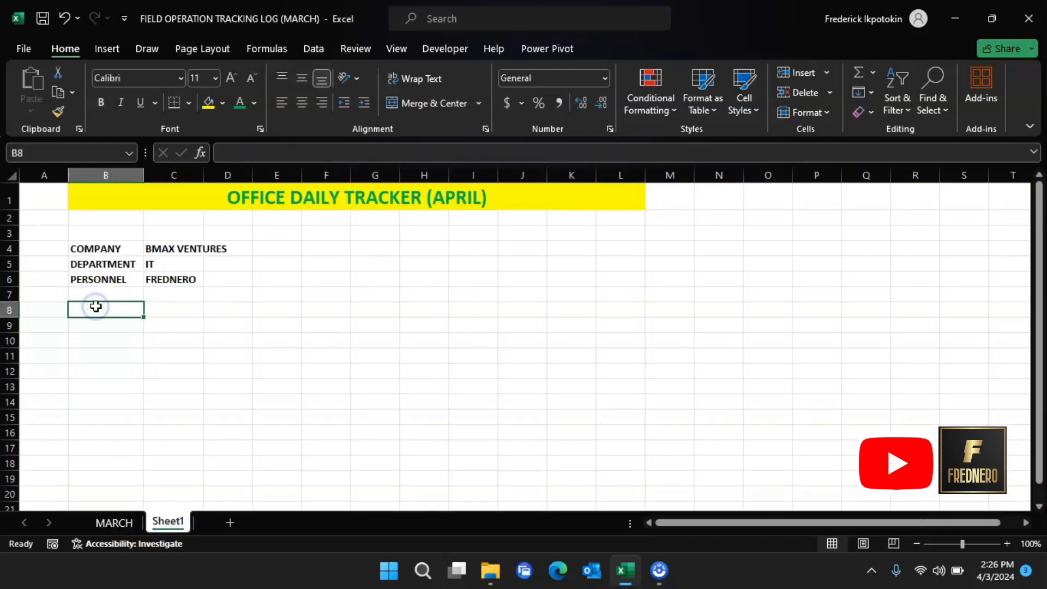
pyautogui.write('ISSUE NO')
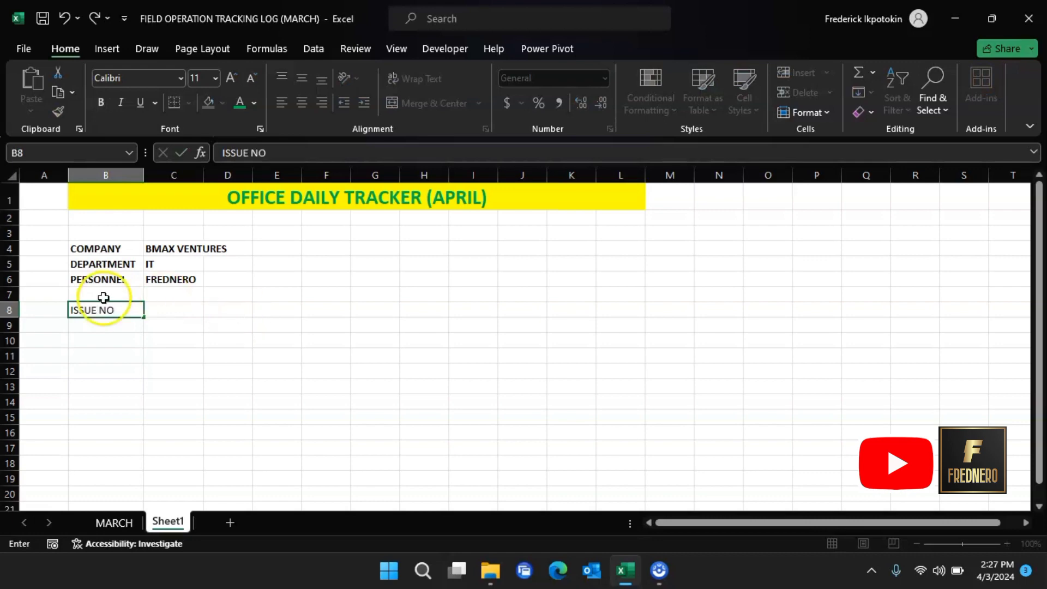
pyautogui.click(177, 306)
pyautogui.write('DESCRIPTION')
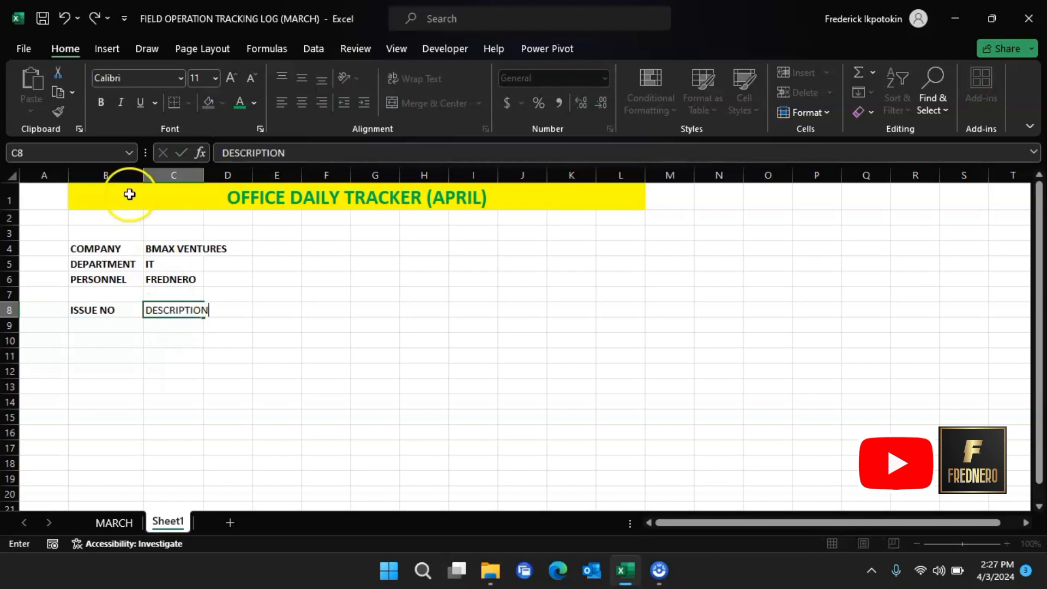
pyautogui.click(208, 175)
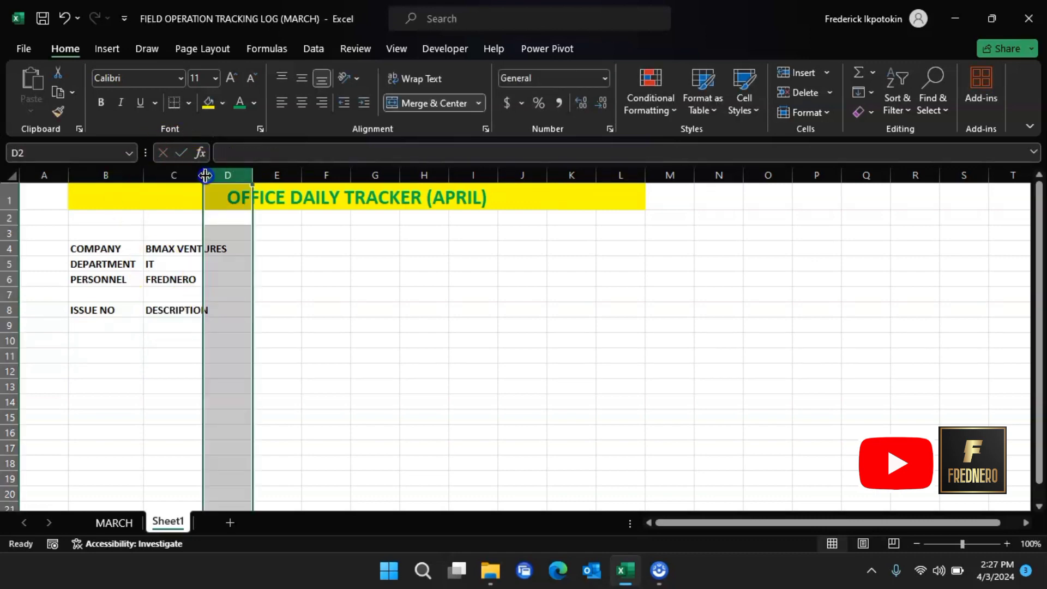
pyautogui.moveTo(204, 176); pyautogui.dragTo(218, 175)
pyautogui.click(130, 524)
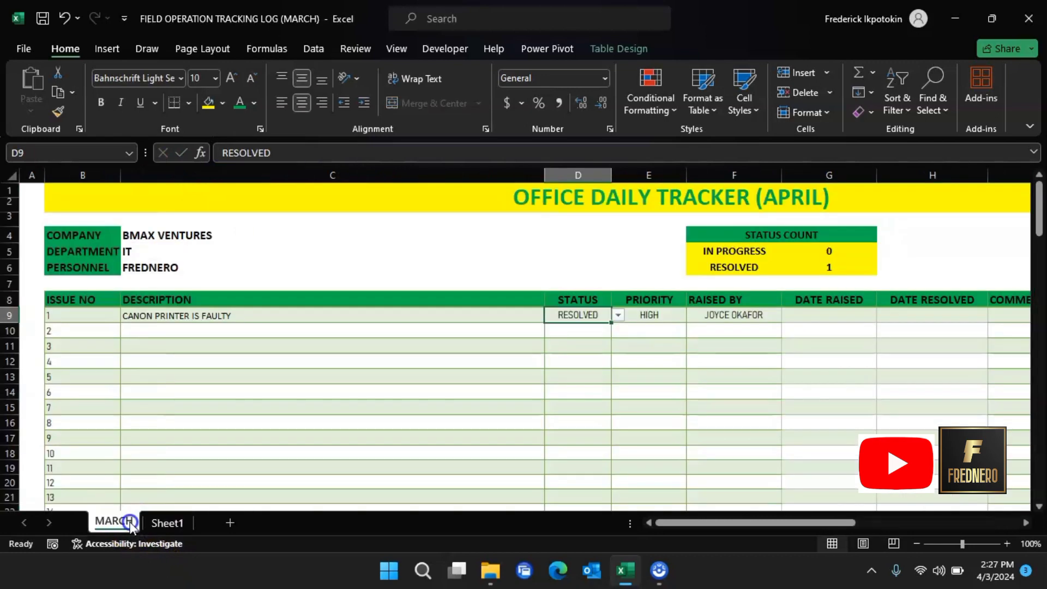
pyautogui.click(184, 523)
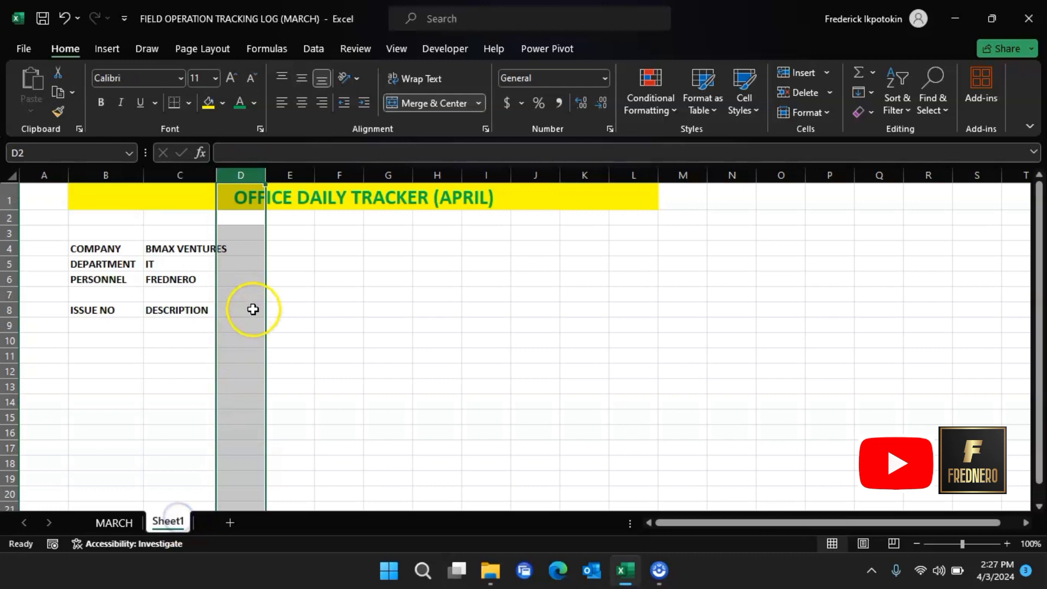
# Step: Add the STATUS and PRIORITY headers in D8:E8
pyautogui.click(253, 309)
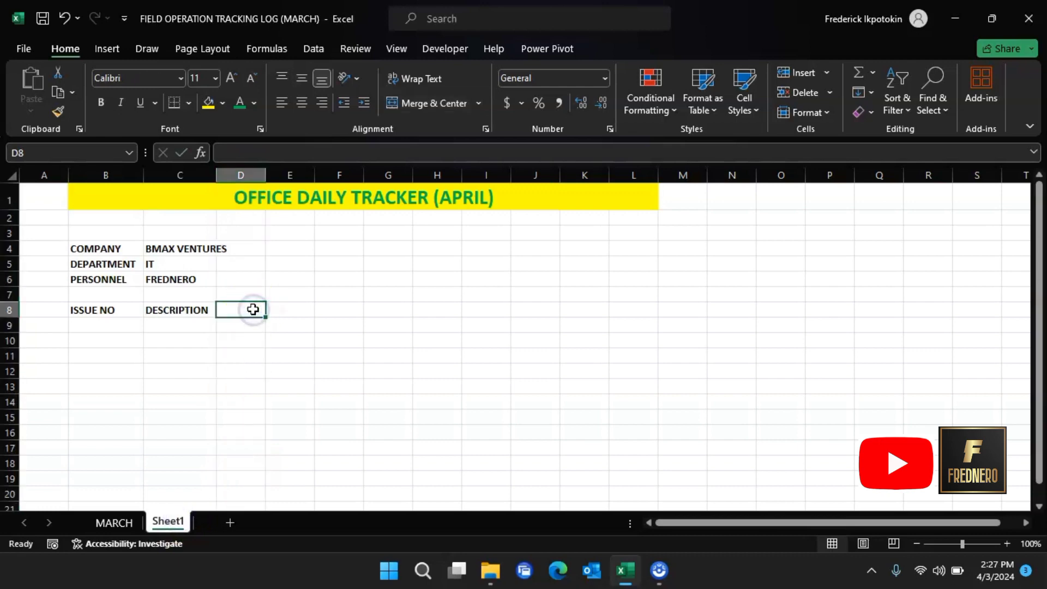
pyautogui.write('STATUS')
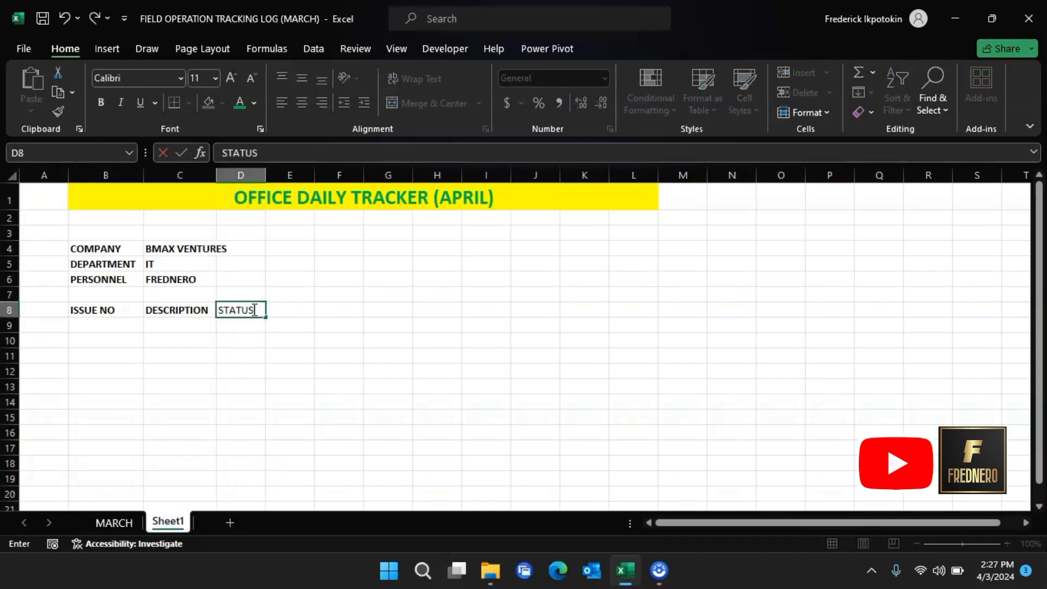
pyautogui.click(292, 307)
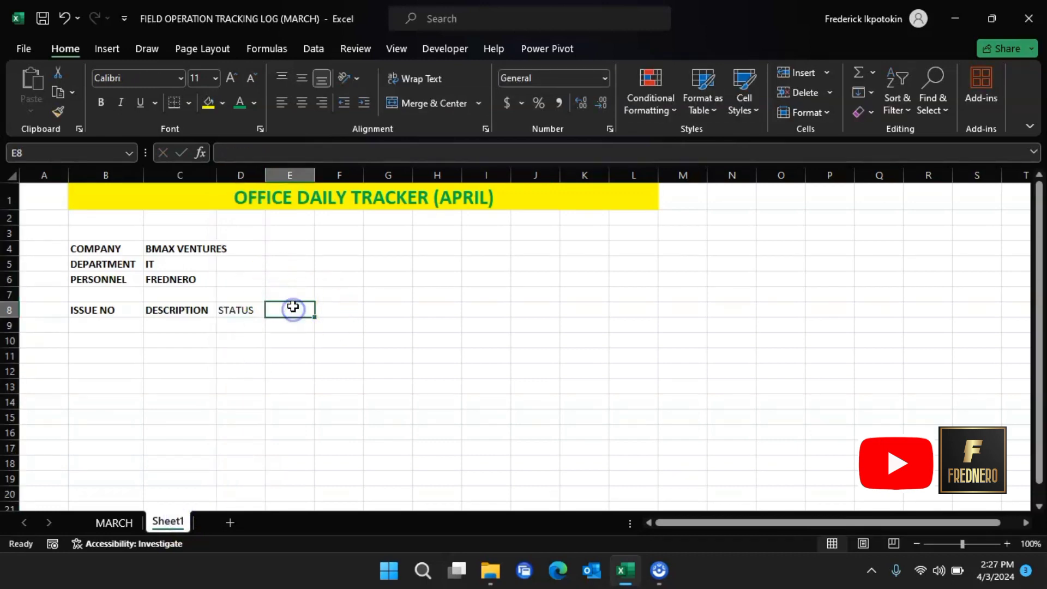
pyautogui.write('PRIORITY')
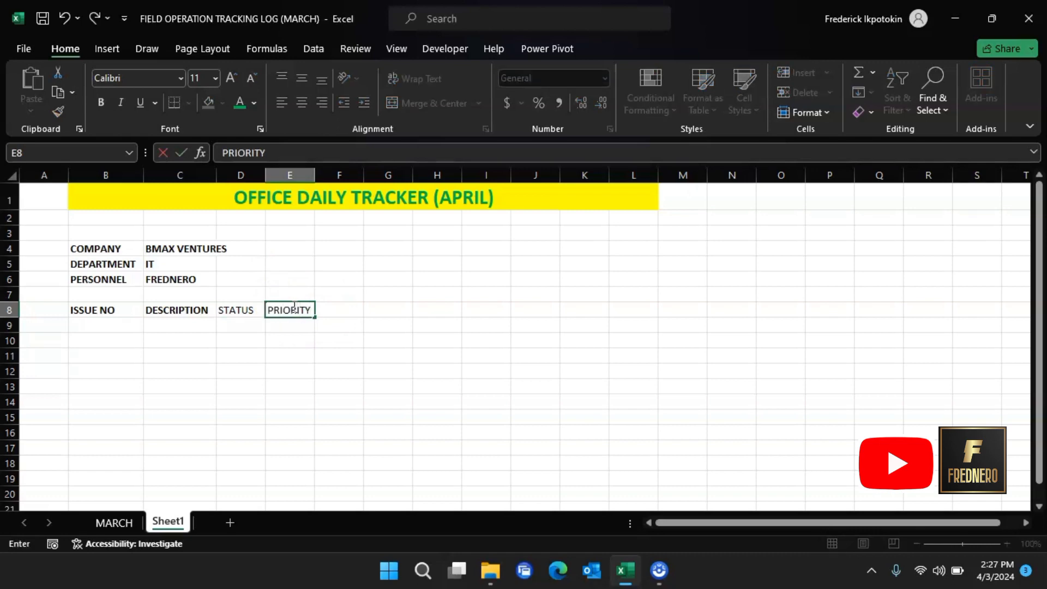
pyautogui.press('Tab')
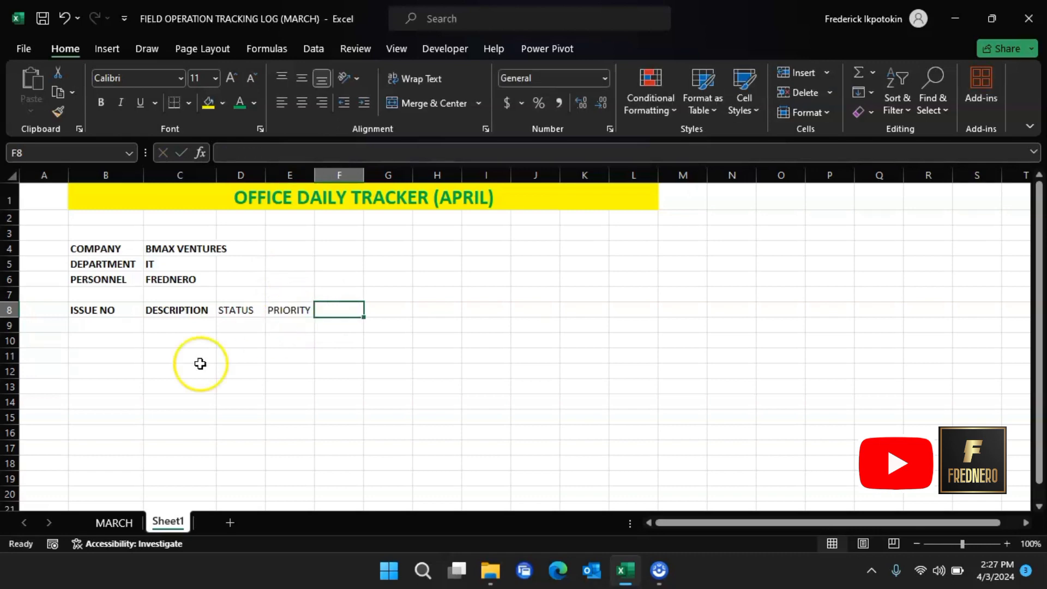
pyautogui.click(120, 521)
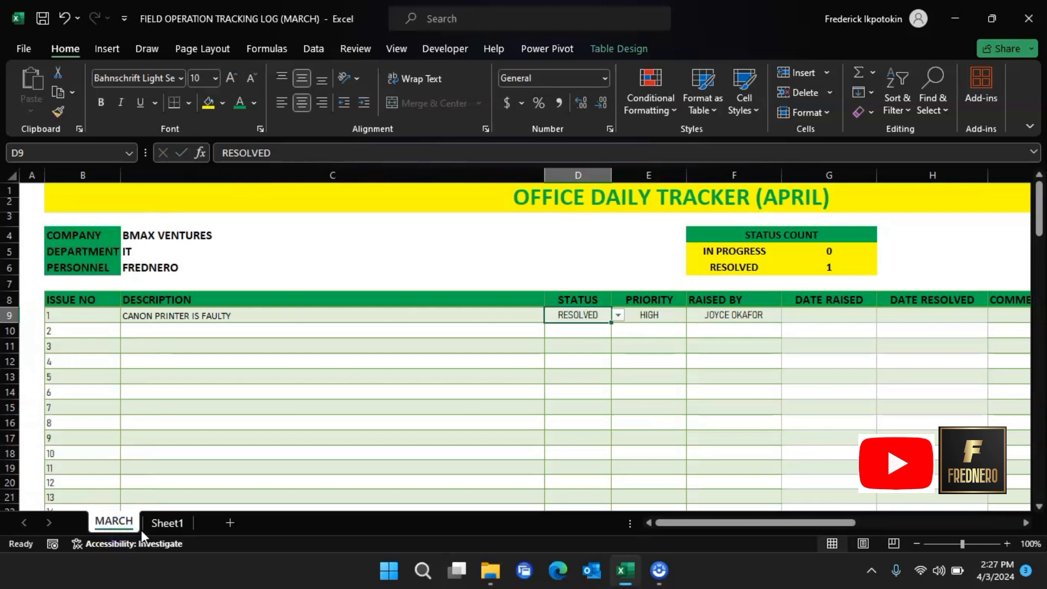
pyautogui.click(174, 522)
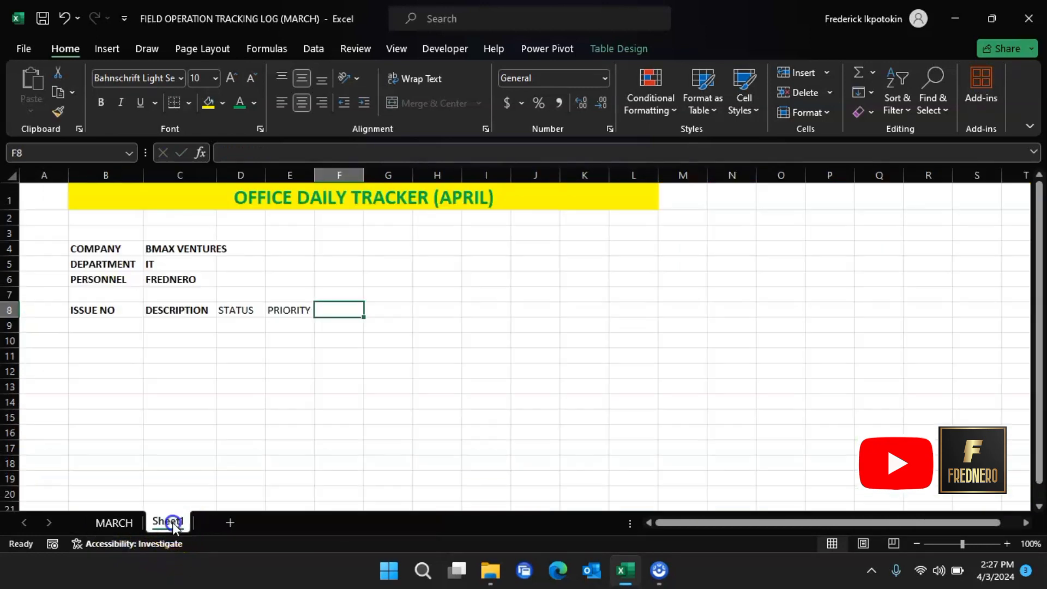
# Step: Add the RAISED BY and DATE RAISED headers in F8:G8
pyautogui.write('RAISED BY')
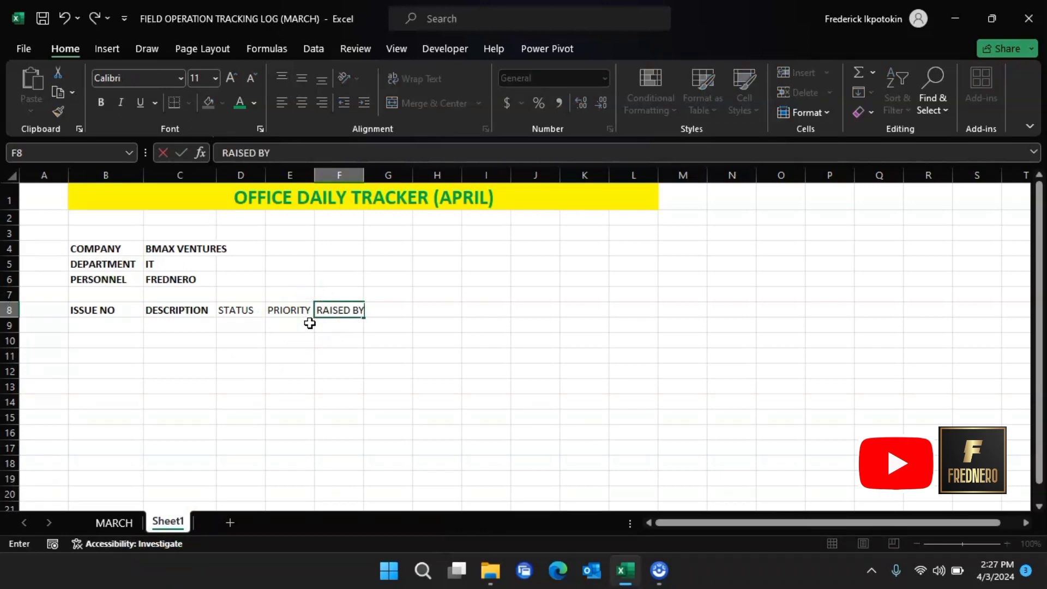
pyautogui.click(387, 309)
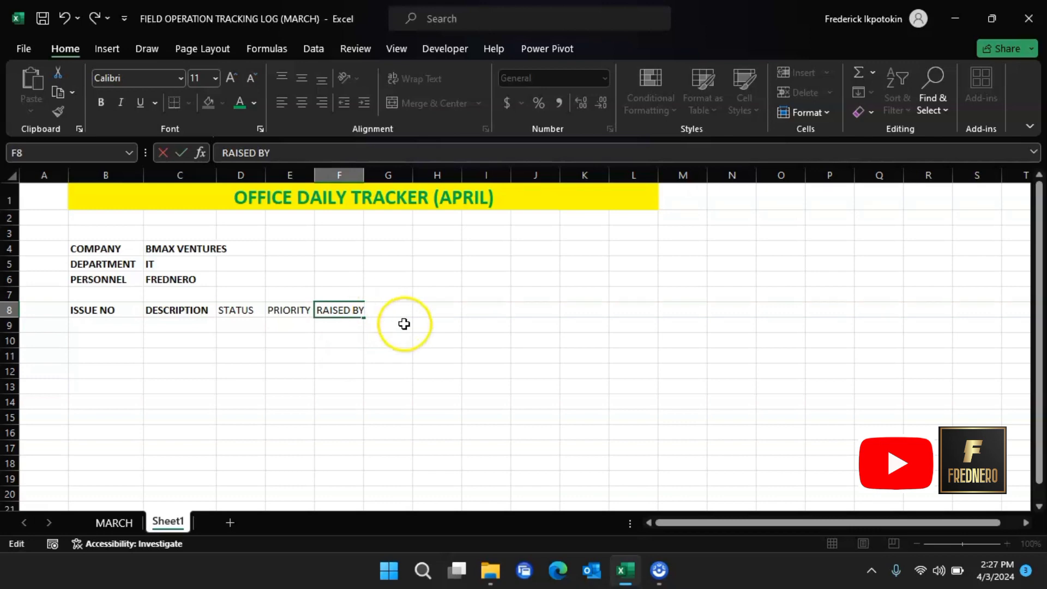
pyautogui.click(392, 308)
pyautogui.write('DATE RAI')
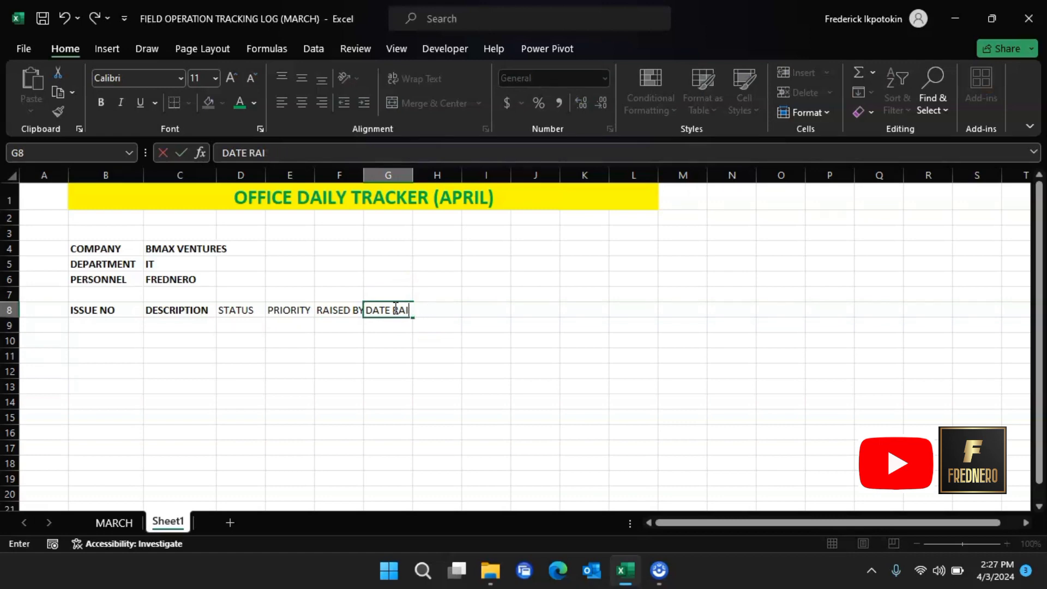
pyautogui.write('SED')
pyautogui.click(433, 333)
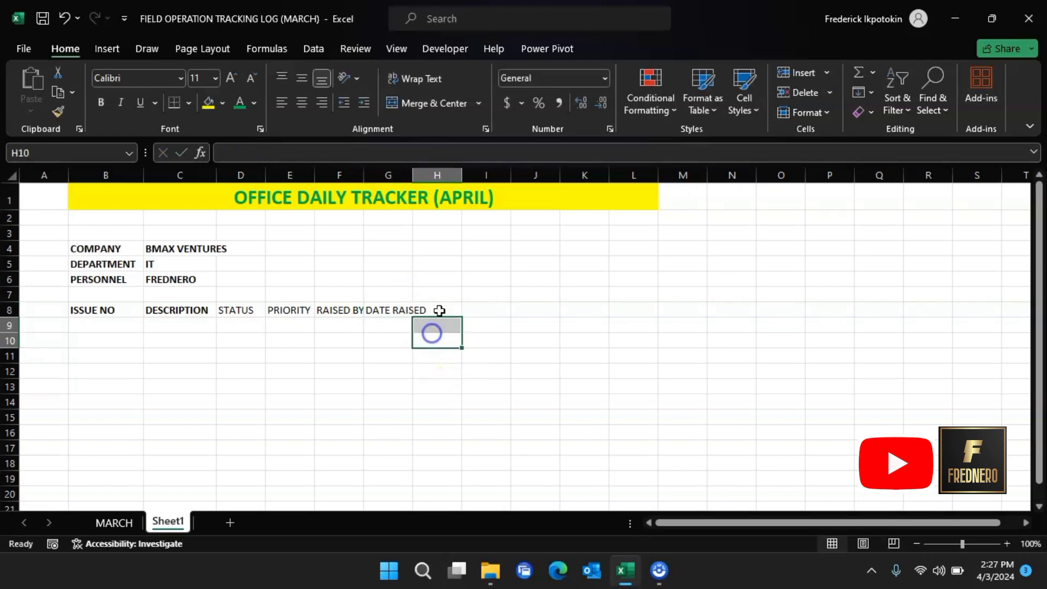
pyautogui.click(445, 307)
pyautogui.click(112, 531)
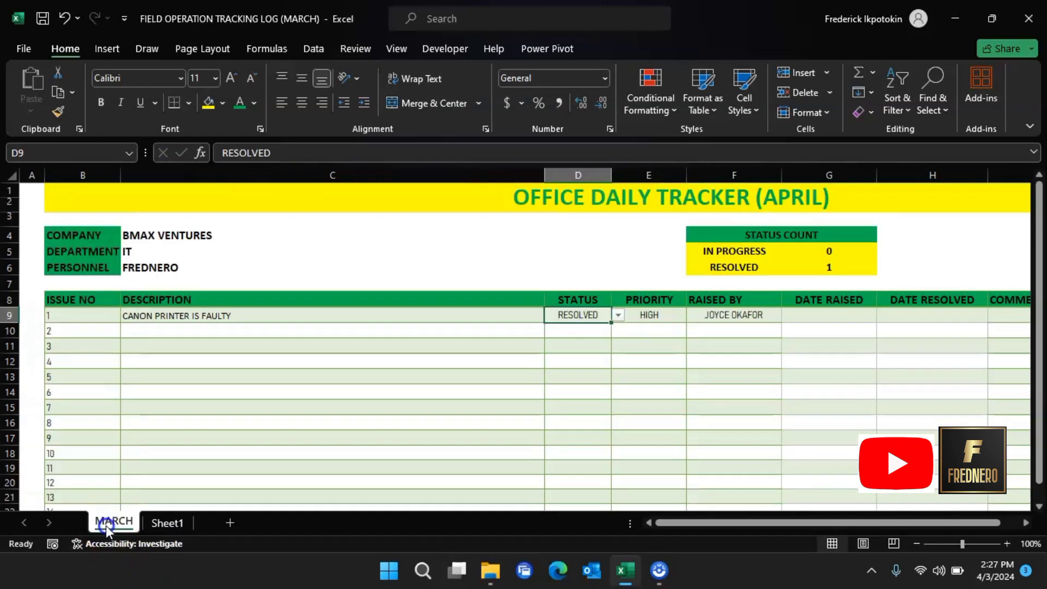
pyautogui.click(174, 525)
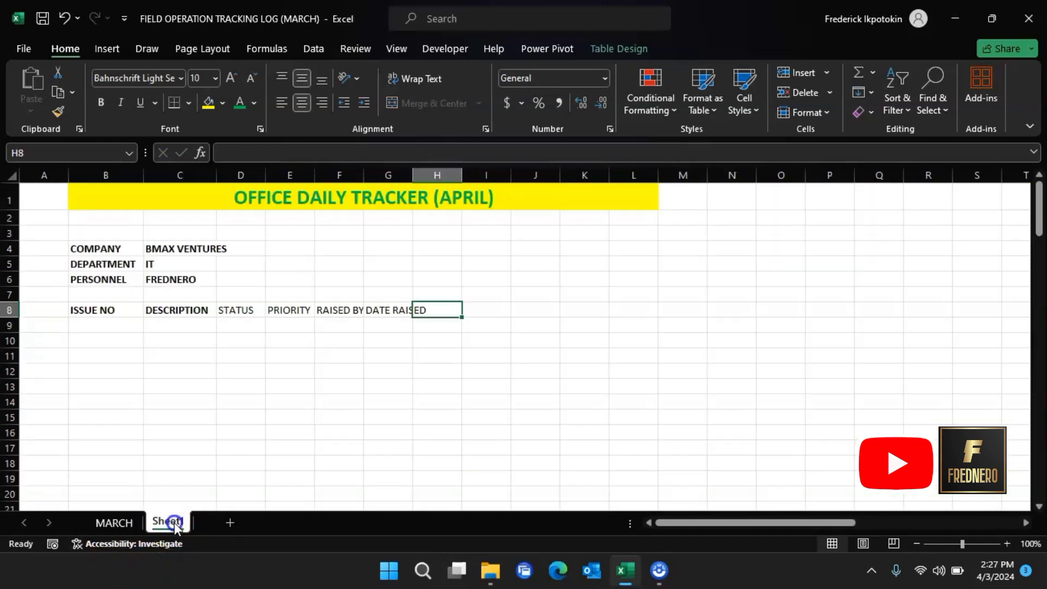
# Step: Add the DATE RESOLVED and COMMENT headers in H8:I8
pyautogui.write('DATE RESOLVED')
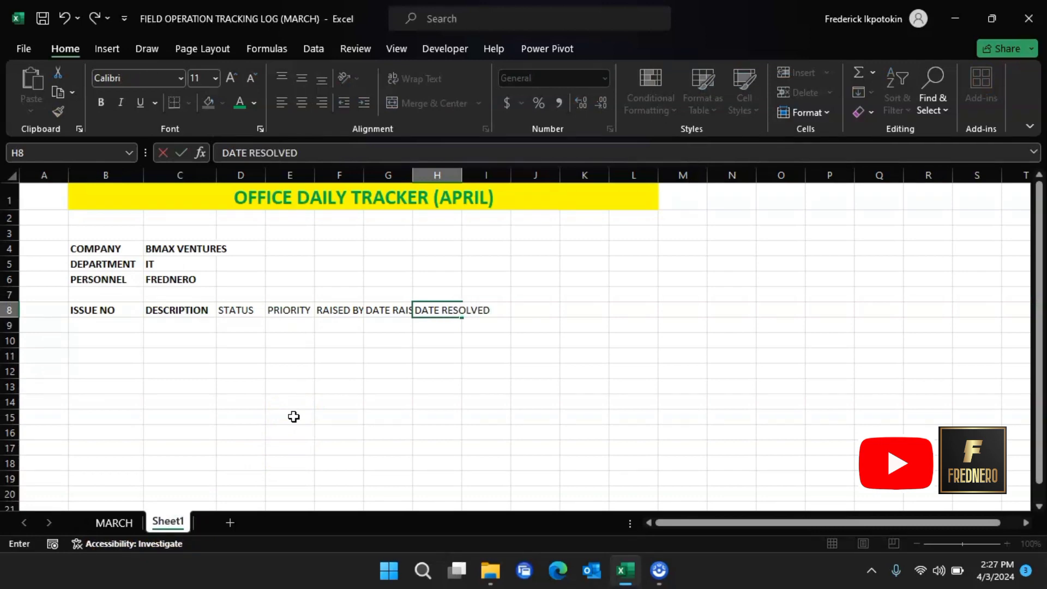
pyautogui.click(458, 377)
pyautogui.click(493, 307)
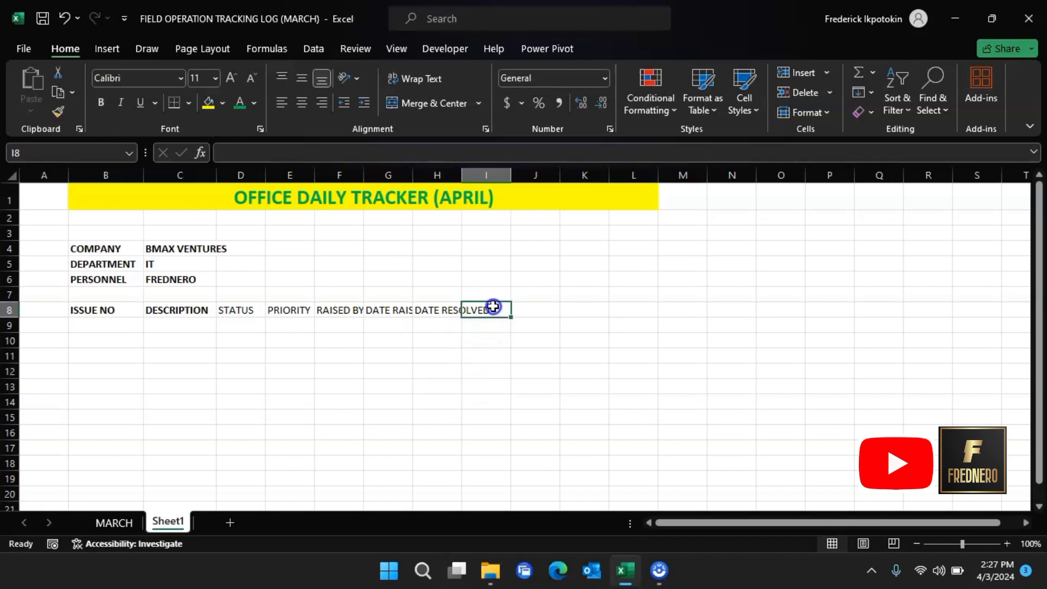
pyautogui.write('COMMENT')
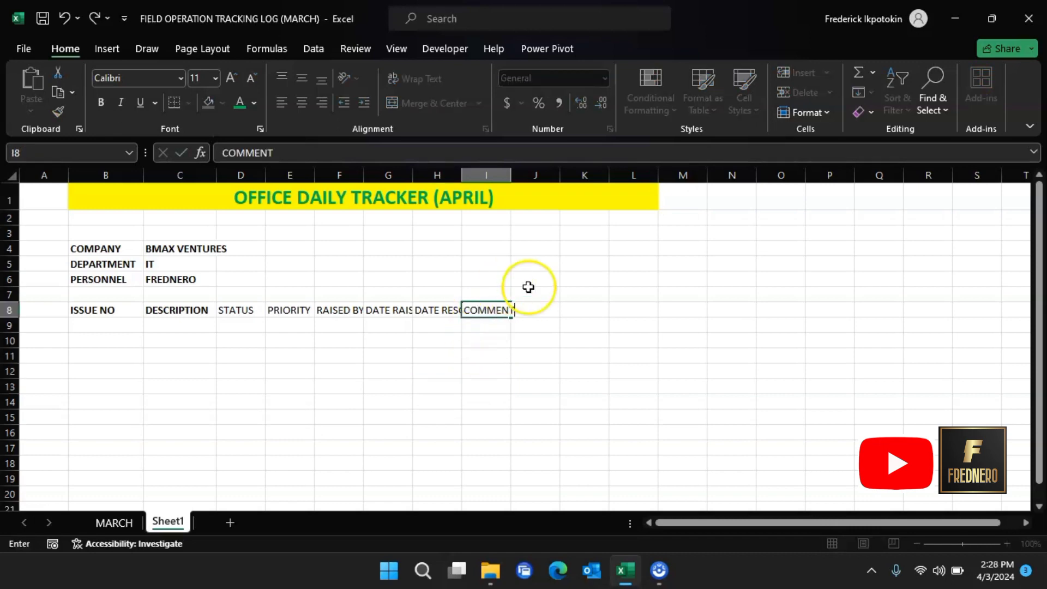
pyautogui.click(481, 324)
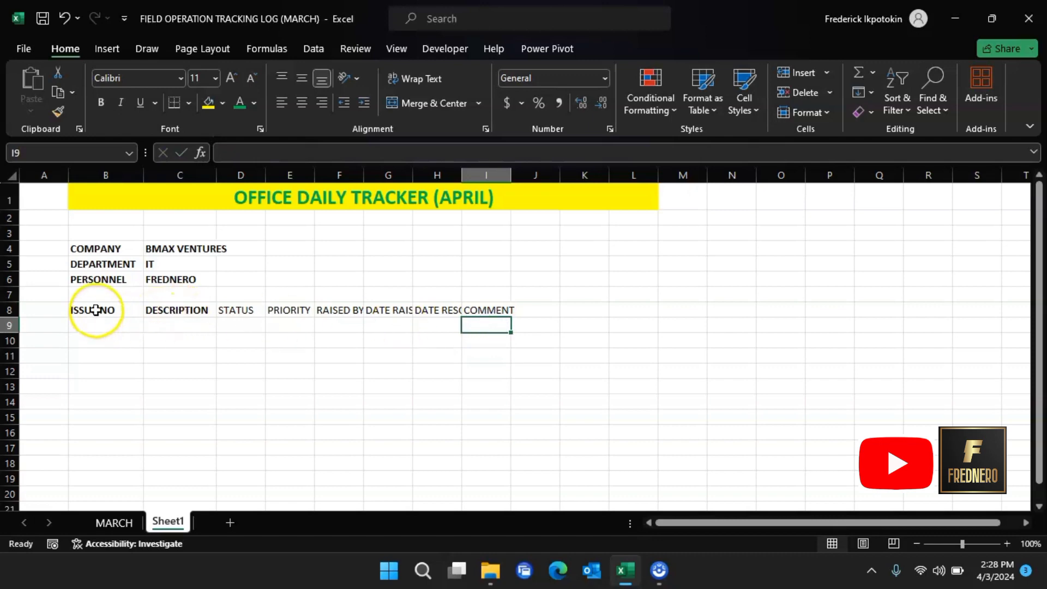
# Step: Make the DESCRIPTION column much wider and widen the STATUS, PRIORITY and RAISED BY columns
pyautogui.click(176, 307)
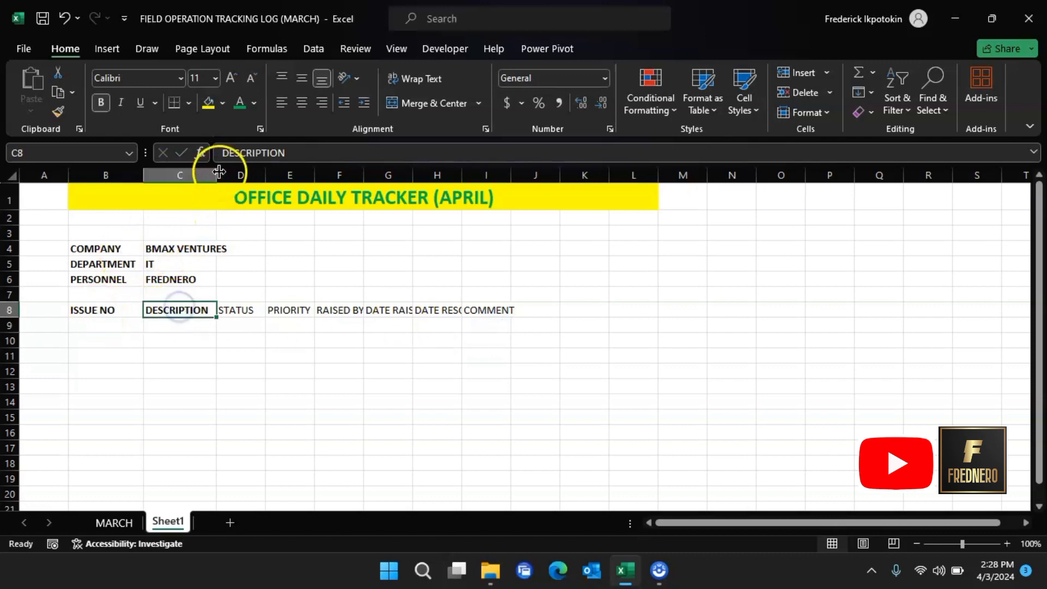
pyautogui.moveTo(219, 172); pyautogui.dragTo(532, 203)
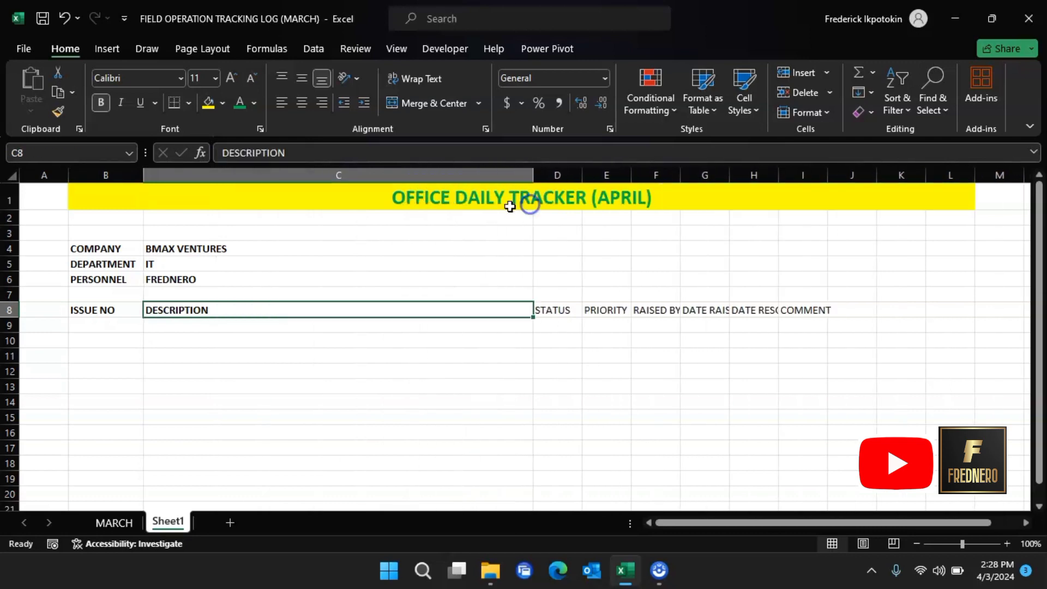
pyautogui.click(554, 309)
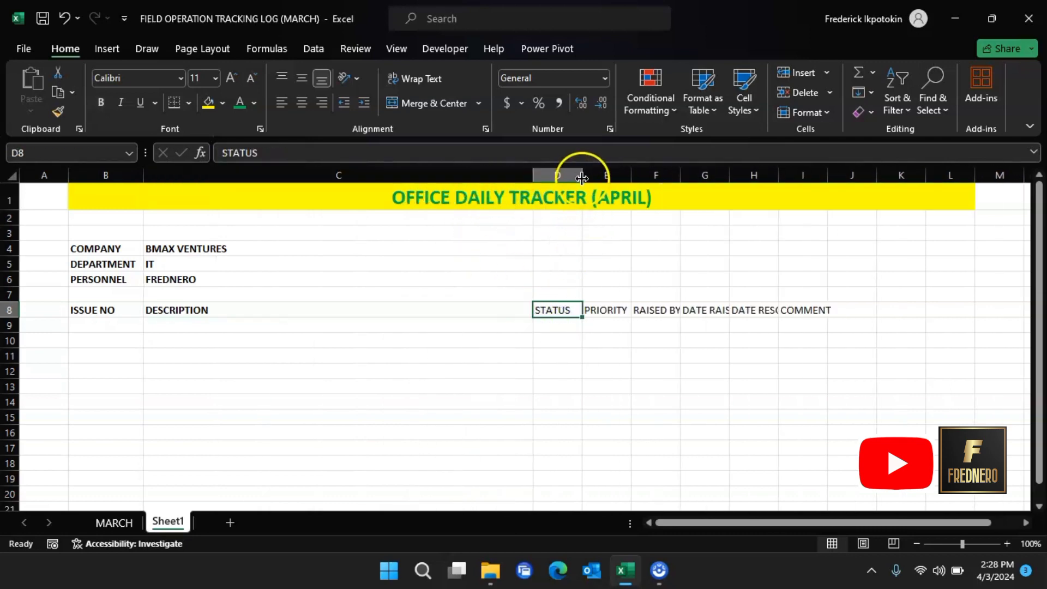
pyautogui.moveTo(582, 177); pyautogui.dragTo(806, 175)
pyautogui.click(646, 311)
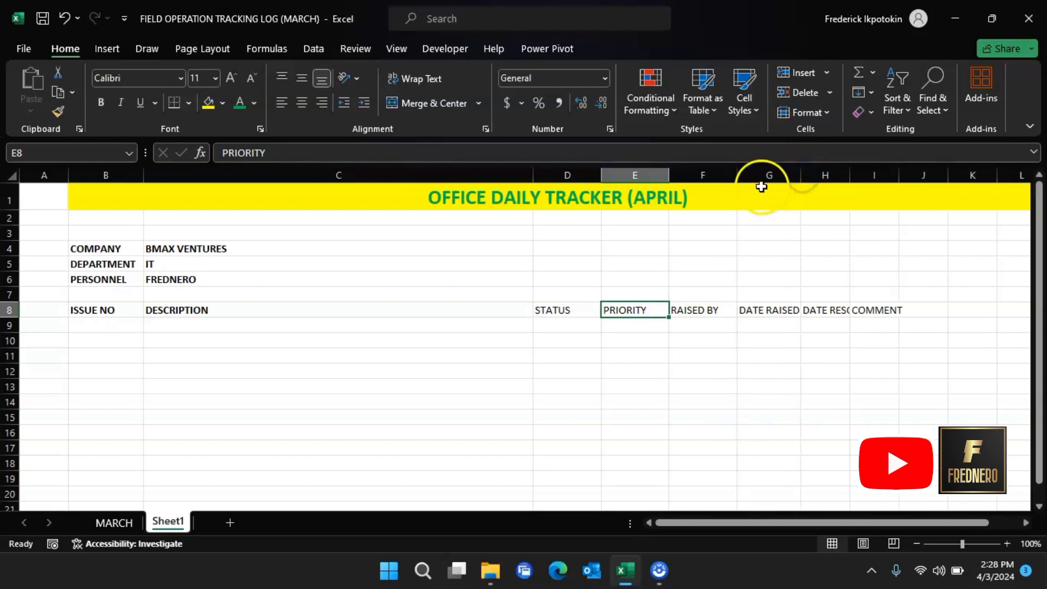
pyautogui.moveTo(738, 175); pyautogui.dragTo(918, 175)
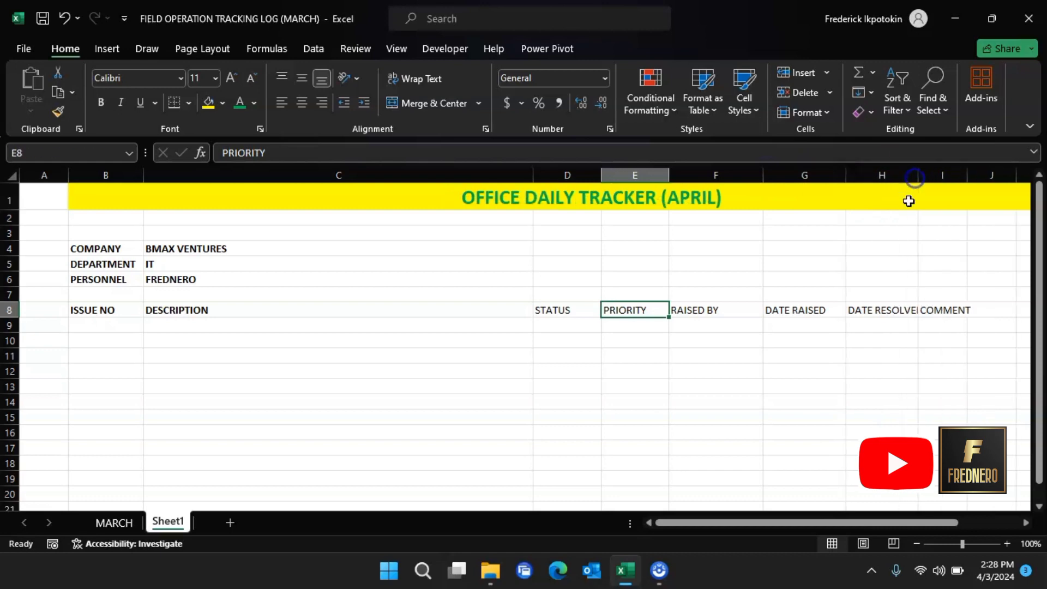
# Step: Widen DATE RESOLVED and COMMENT (to 29.29), then select the header row B8:I8
pyautogui.click(953, 309)
pyautogui.moveTo(799, 522); pyautogui.dragTo(832, 523)
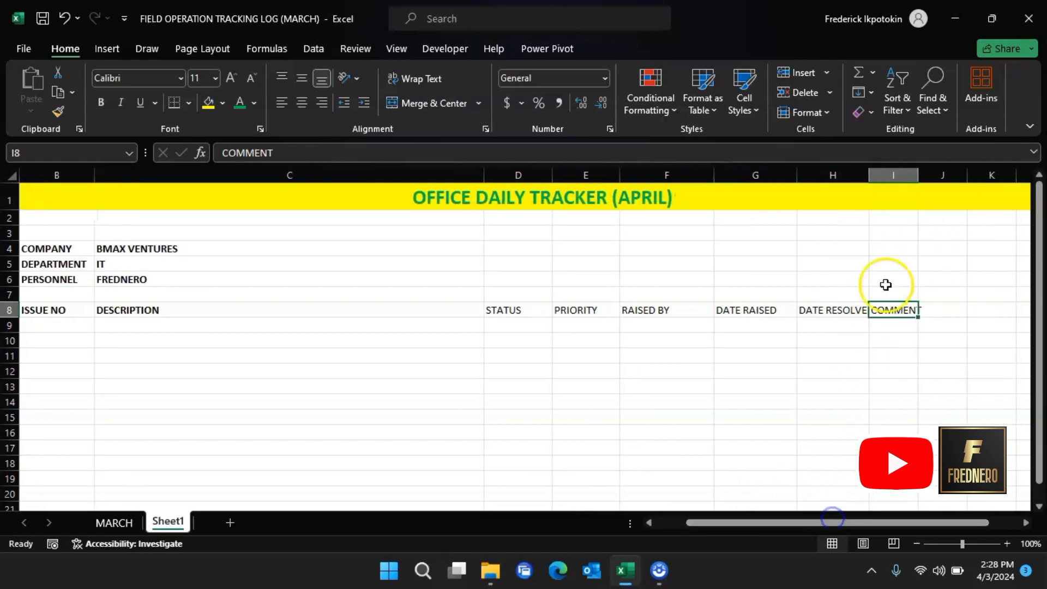
pyautogui.moveTo(919, 186); pyautogui.dragTo(1040, 208)
pyautogui.moveTo(881, 522); pyautogui.dragTo(919, 518)
pyautogui.moveTo(936, 175); pyautogui.dragTo(1030, 186)
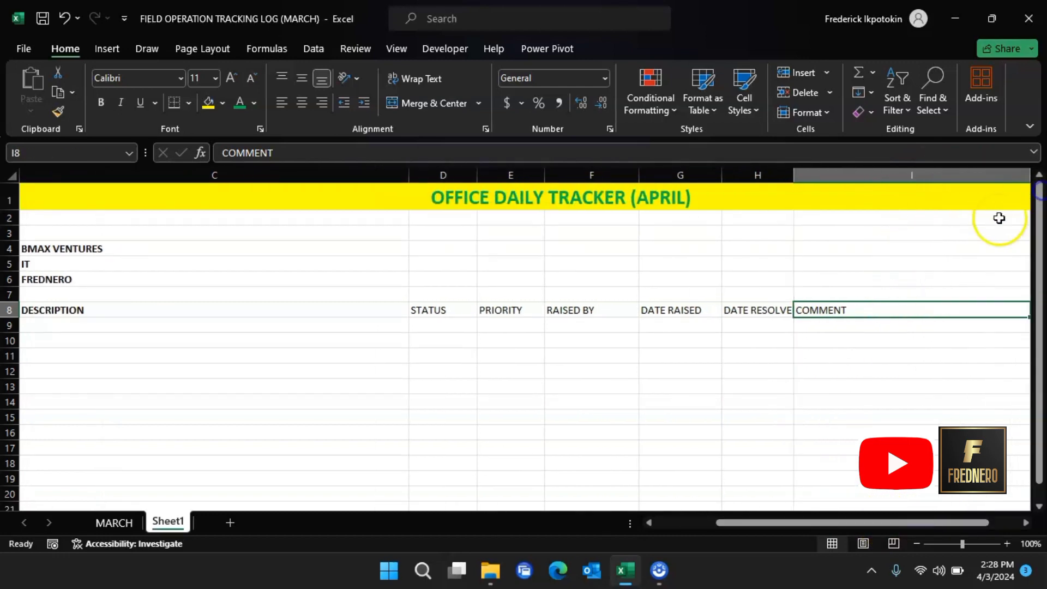
pyautogui.moveTo(875, 518); pyautogui.dragTo(525, 438)
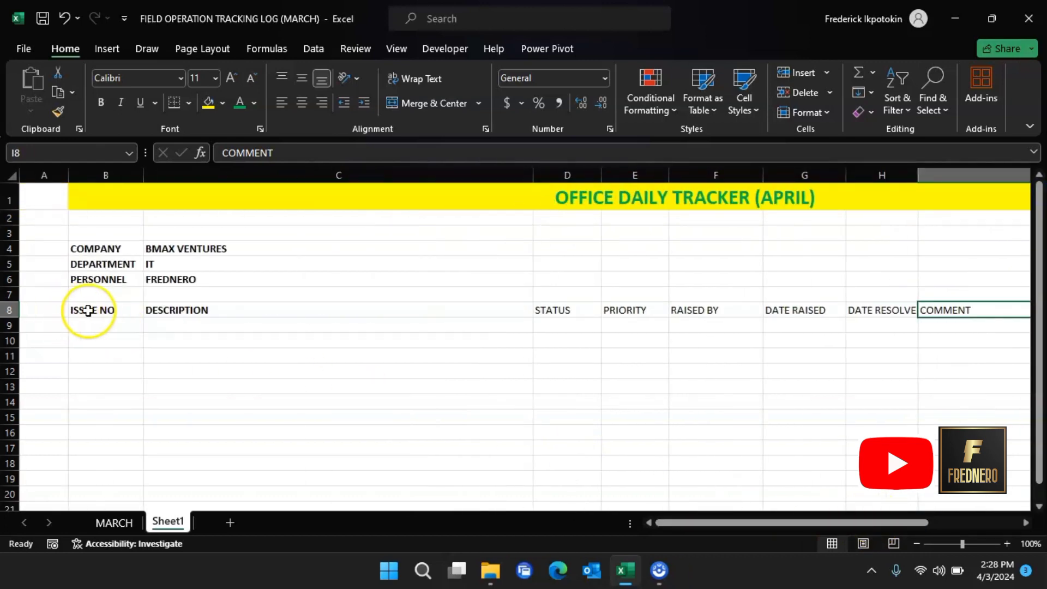
pyautogui.moveTo(89, 306); pyautogui.dragTo(939, 307)
# Step: Fill the B8:I8 header row green, then select B8:I90 and scroll back to the title
pyautogui.click(223, 104)
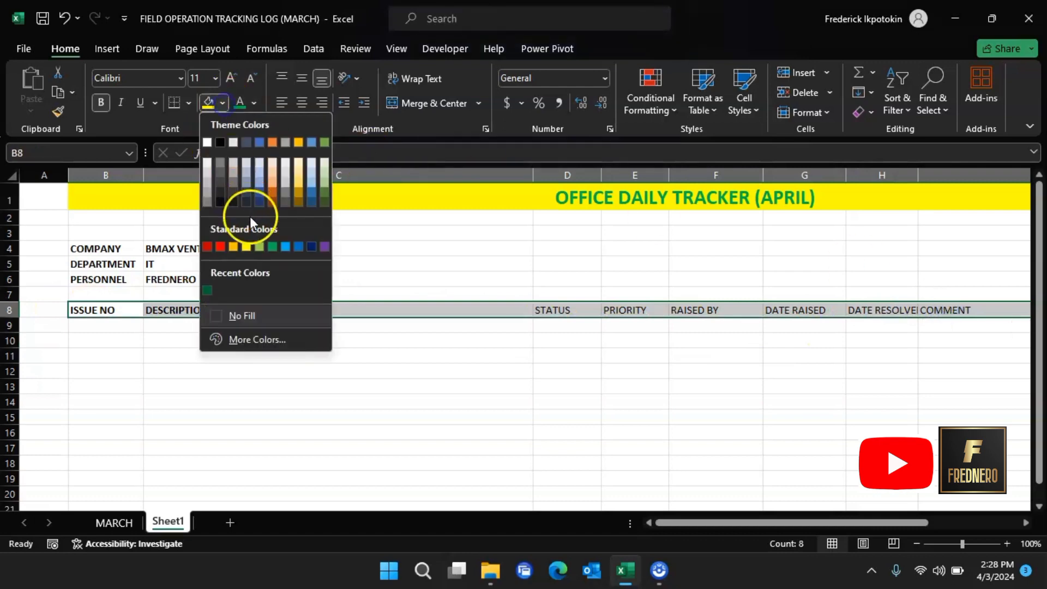
pyautogui.click(273, 247)
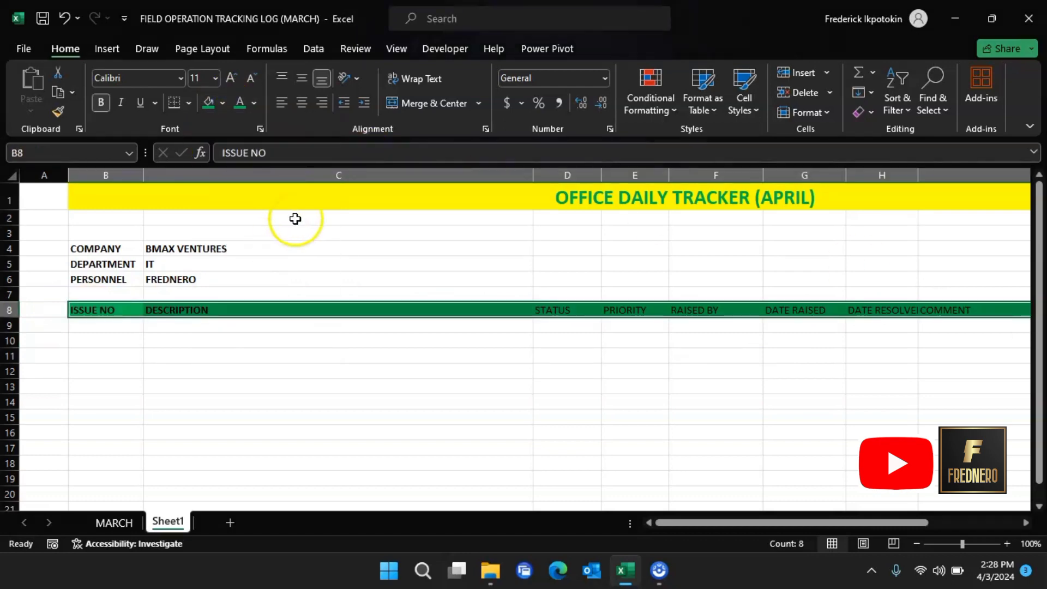
pyautogui.click(88, 310)
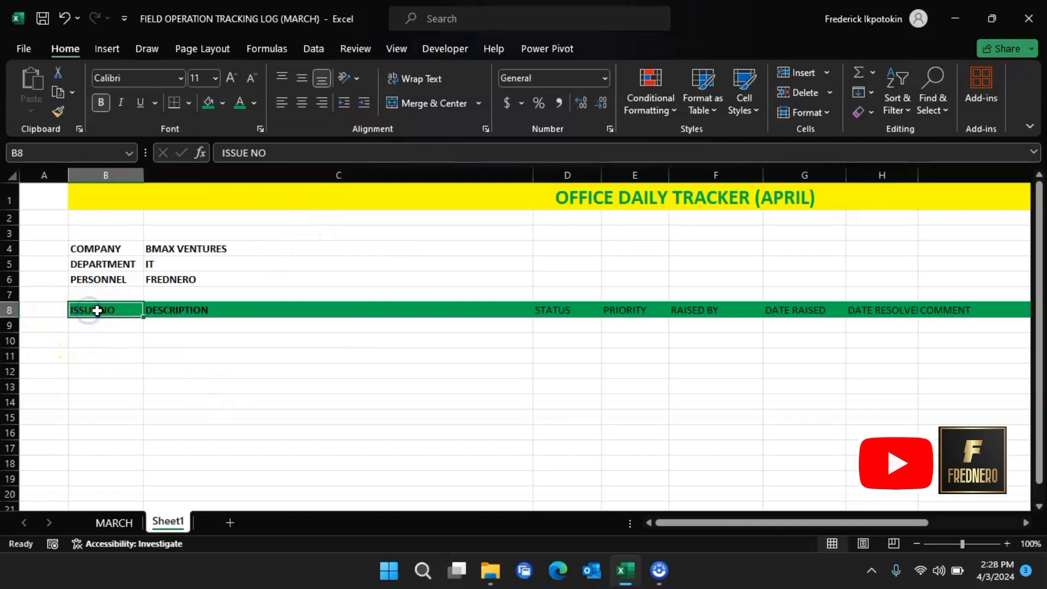
pyautogui.moveTo(97, 311); pyautogui.dragTo(529, 515)
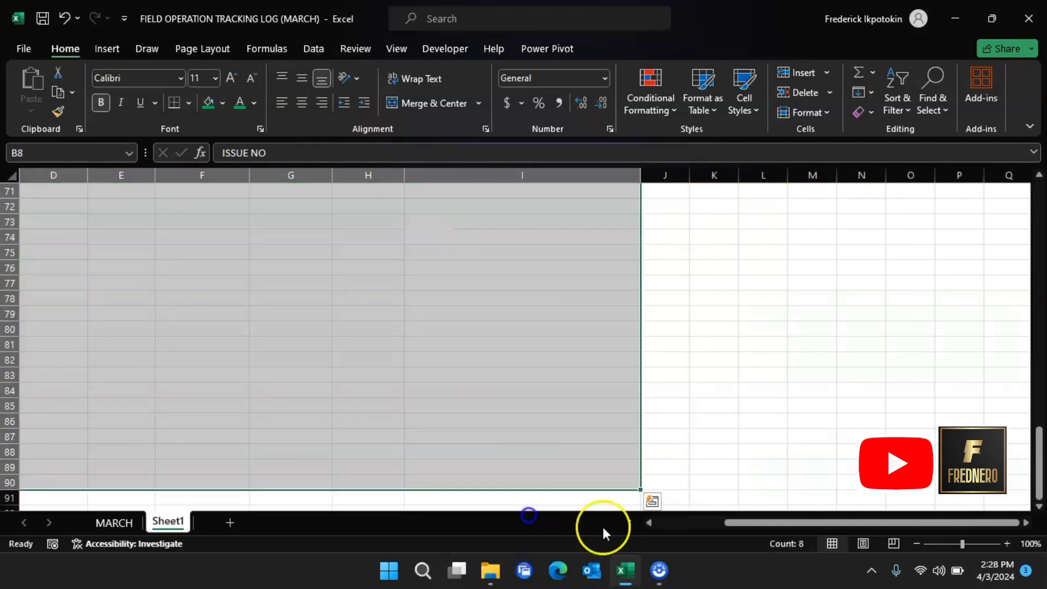
pyautogui.moveTo(724, 524); pyautogui.dragTo(701, 577)
pyautogui.scroll(16, 754, 429)
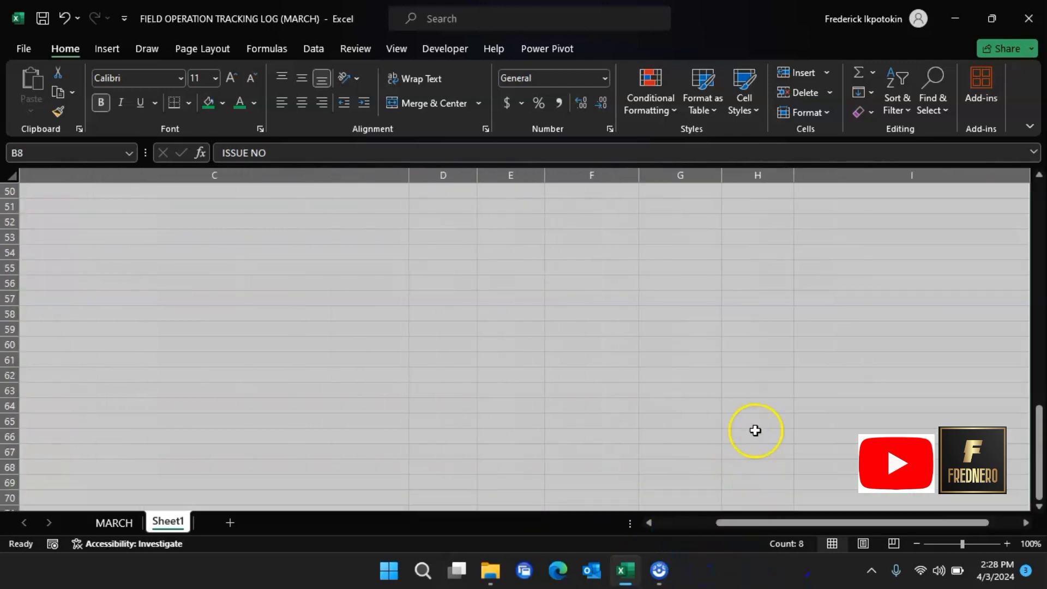
pyautogui.scroll(7, 754, 397)
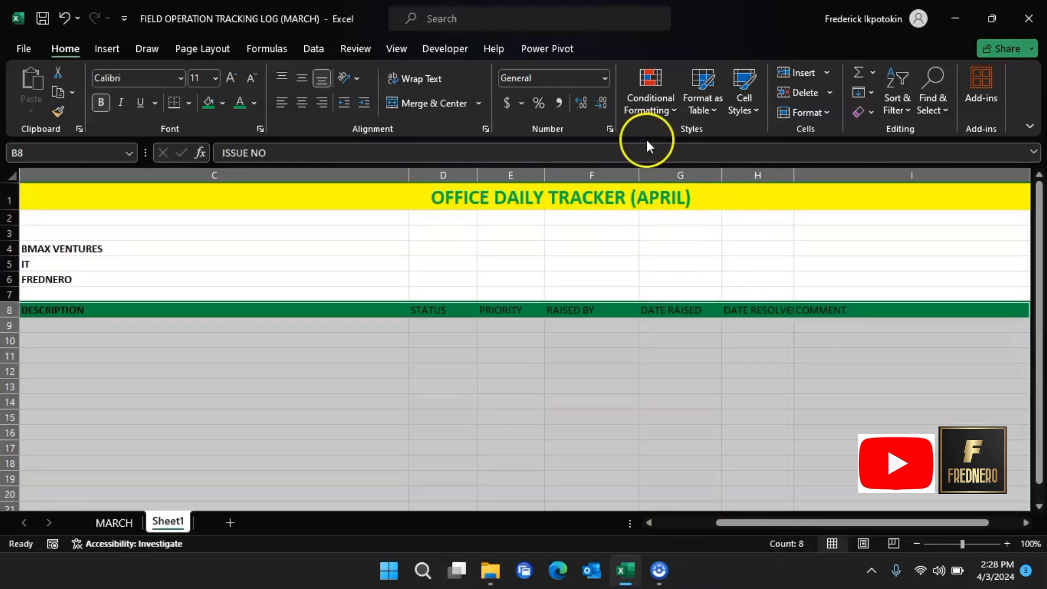
# Step: Format B8:I90 as a light green banded table, adding Column1–Column8 headers above ISSUE NO
pyautogui.click(714, 109)
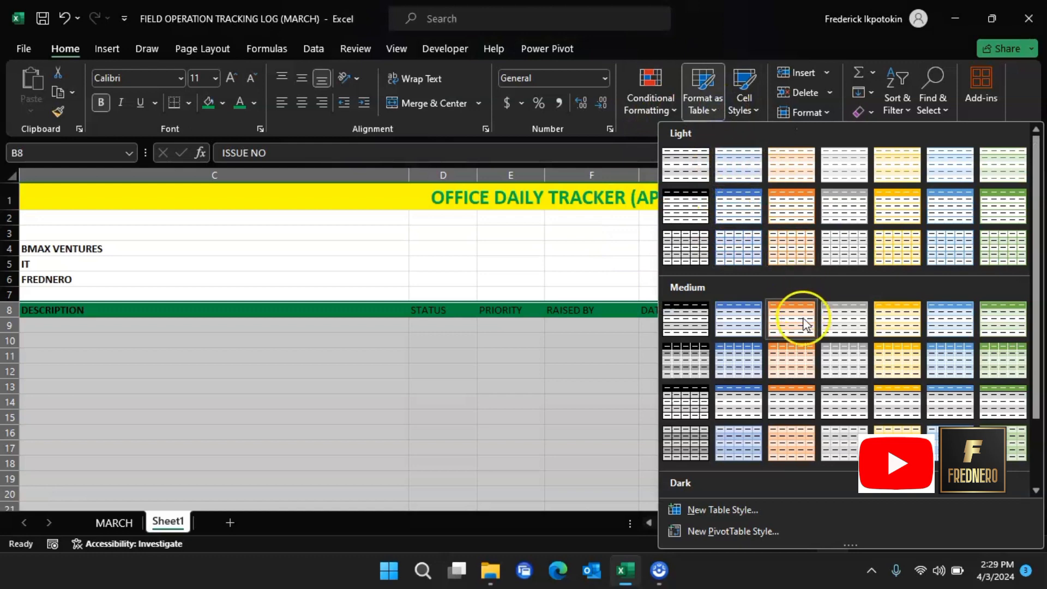
pyautogui.scroll(-2, 963, 355)
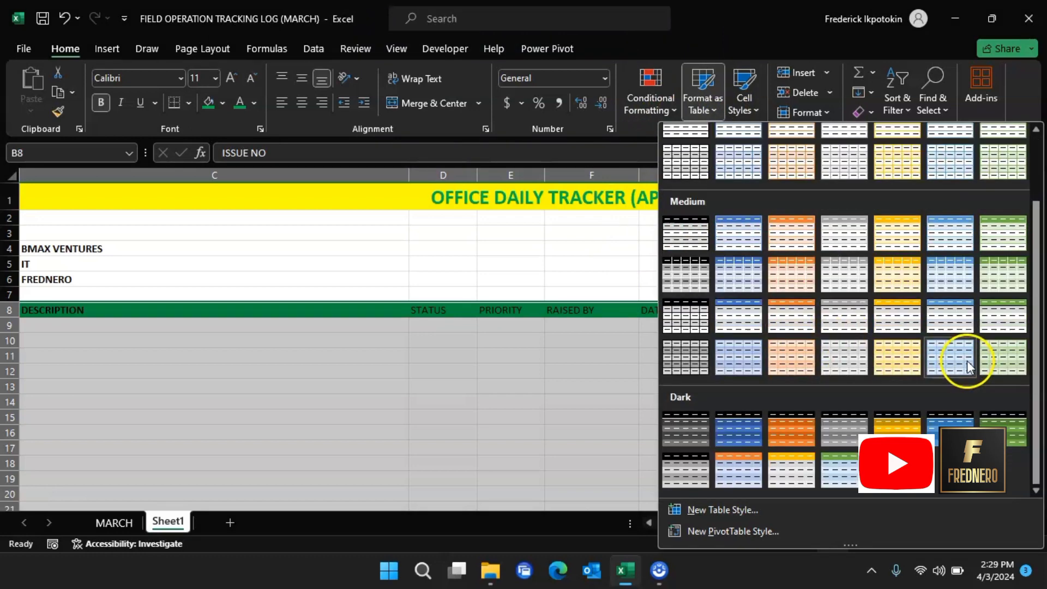
pyautogui.scroll(2, 983, 419)
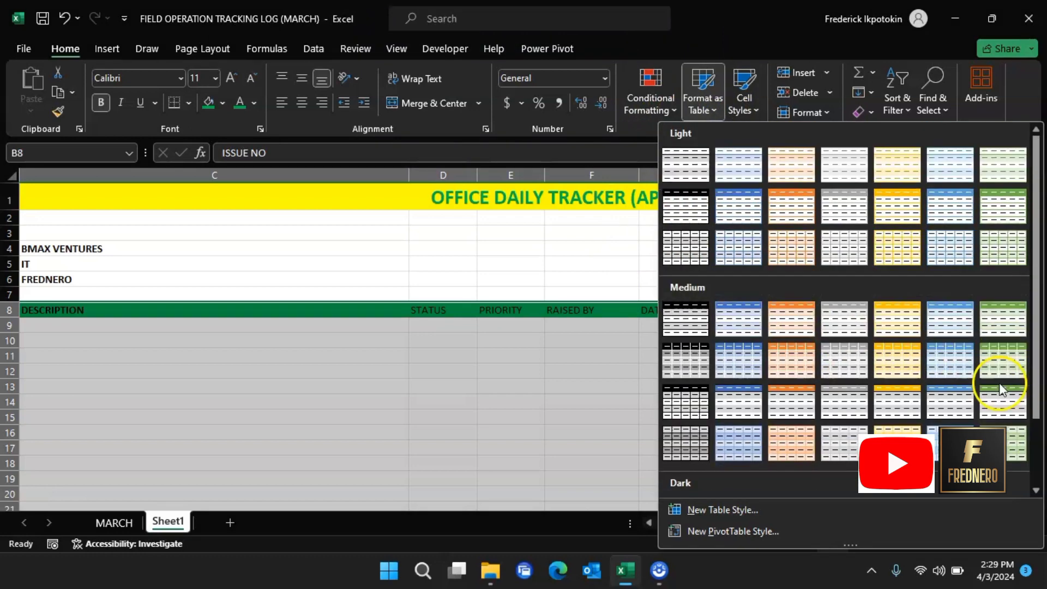
pyautogui.click(1015, 204)
pyautogui.scroll(3, 584, 323)
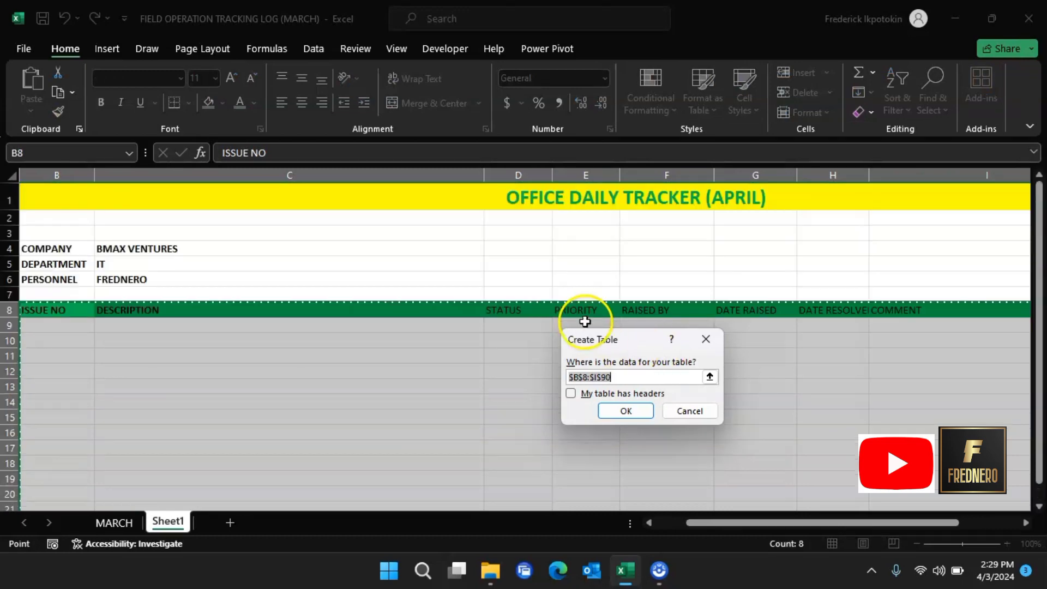
pyautogui.click(628, 411)
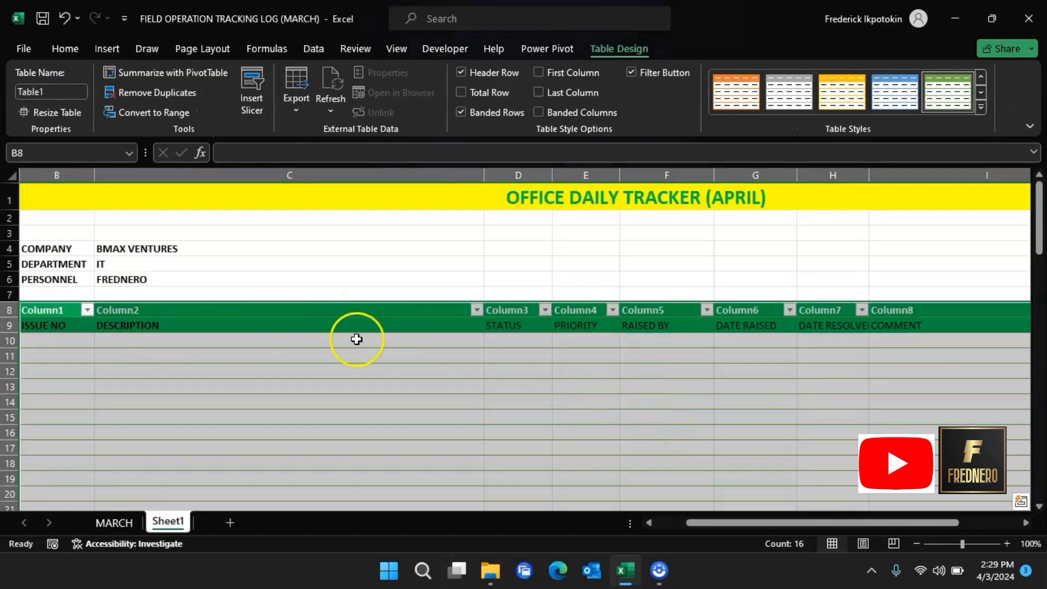
pyautogui.moveTo(68, 311); pyautogui.dragTo(513, 308)
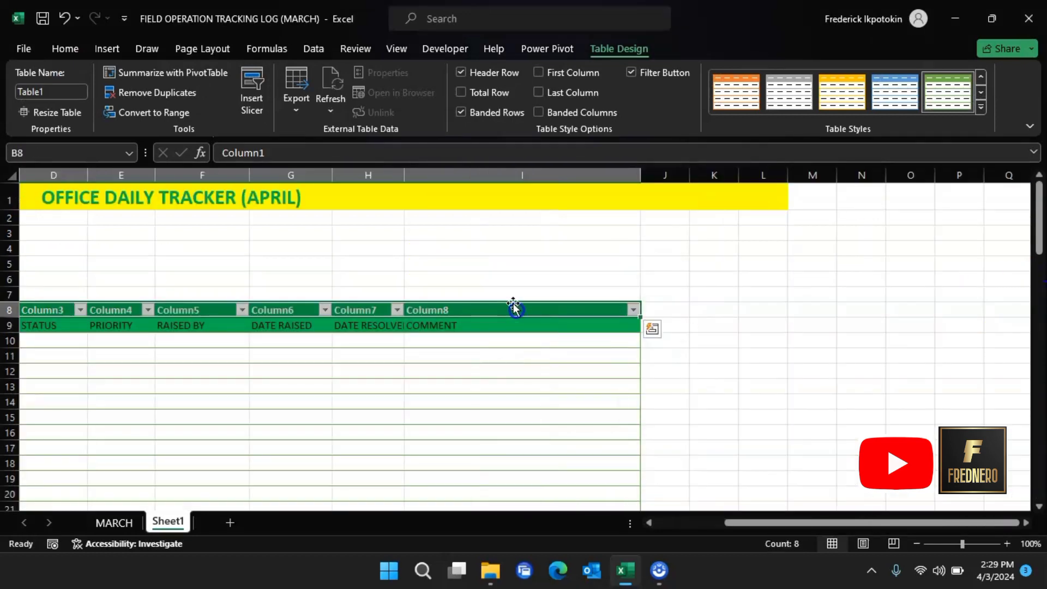
pyautogui.click(149, 110)
# Step: Convert the table back to a plain range and delete the Column1–Column8 header row
pyautogui.click(488, 326)
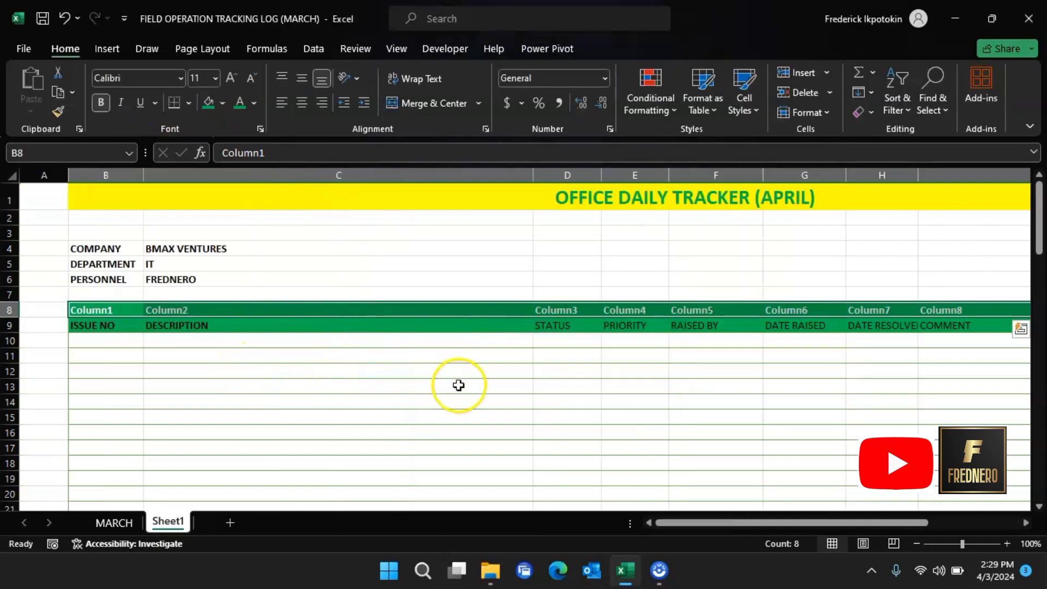
pyautogui.click(15, 310)
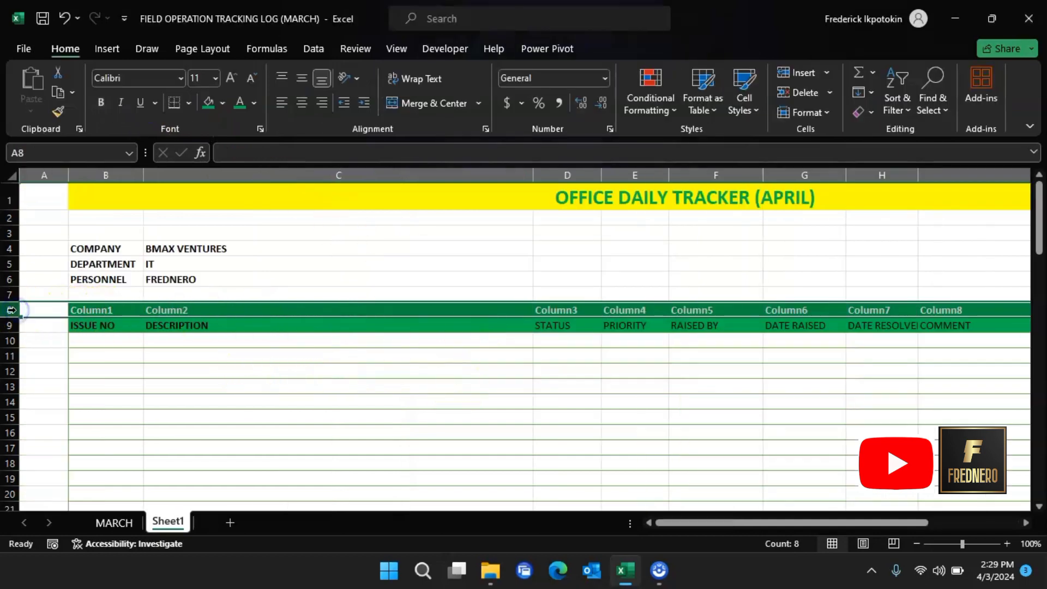
pyautogui.rightClick(19, 310)
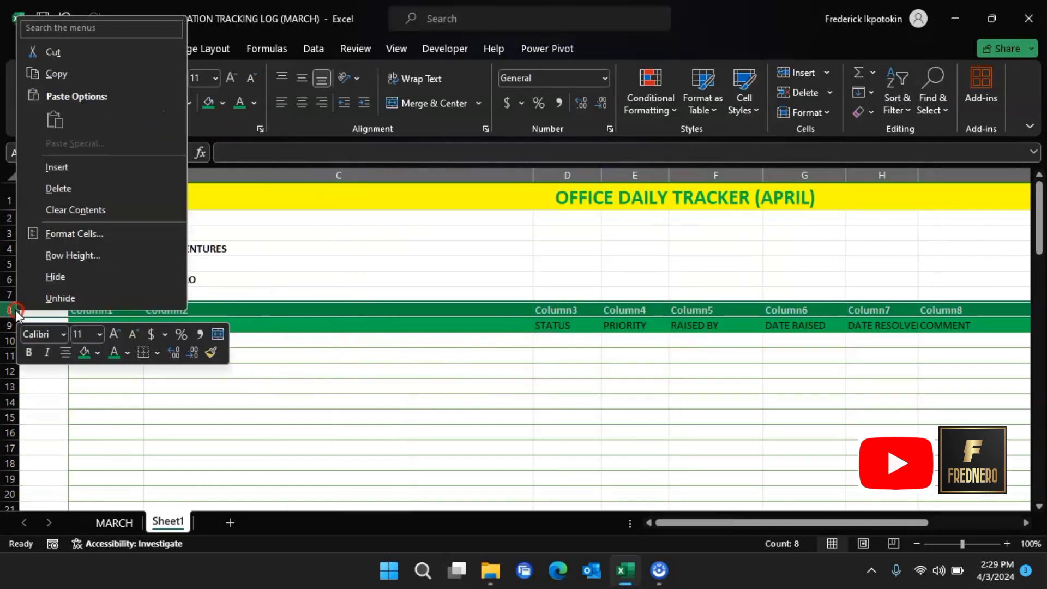
pyautogui.click(59, 188)
pyautogui.scroll(-3, 531, 404)
pyautogui.scroll(3, 531, 404)
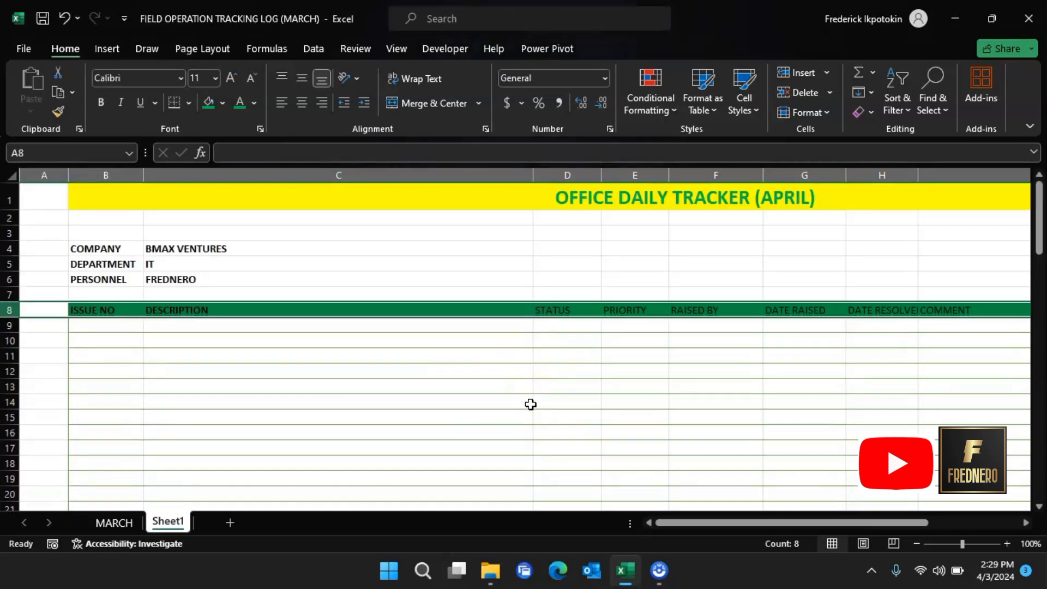
pyautogui.scroll(-7, 529, 417)
pyautogui.scroll(7, 531, 423)
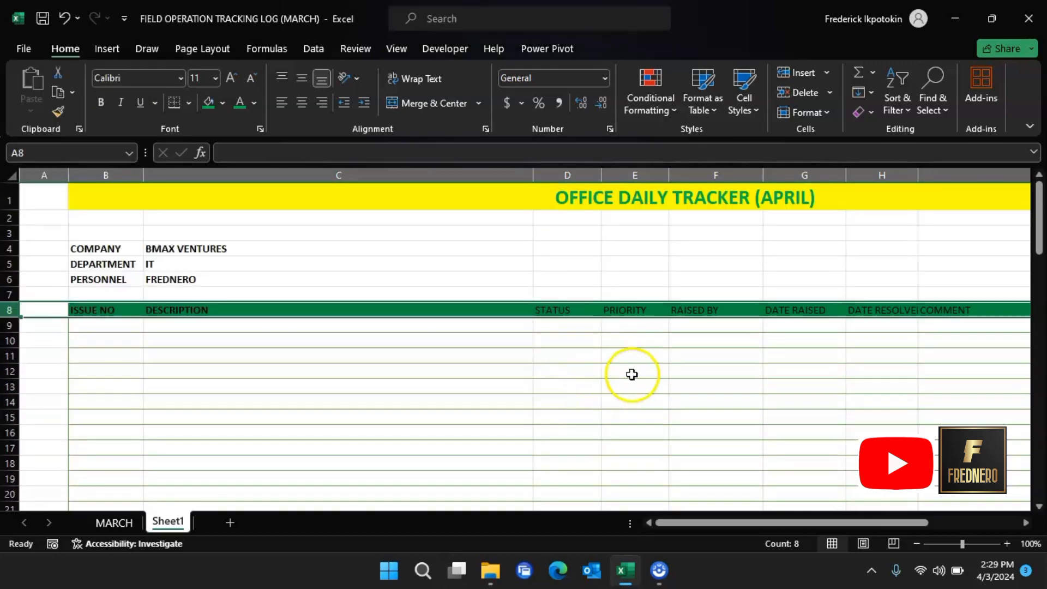
pyautogui.click(631, 374)
pyautogui.scroll(-6, 734, 382)
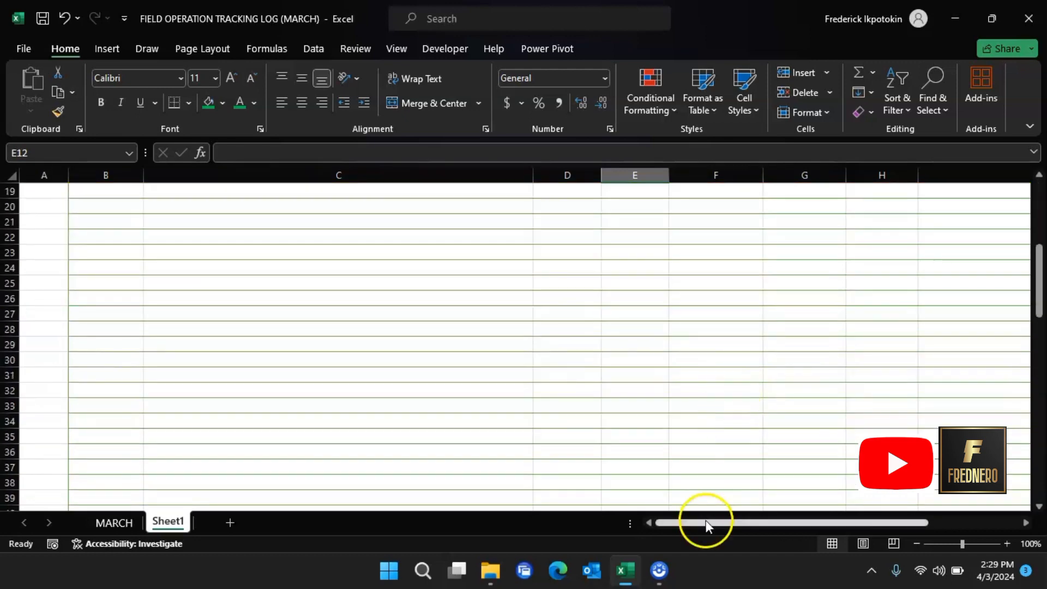
# Step: Centre the row 8 headings and widen column H to fit DATE RESOLVED
pyautogui.click(114, 522)
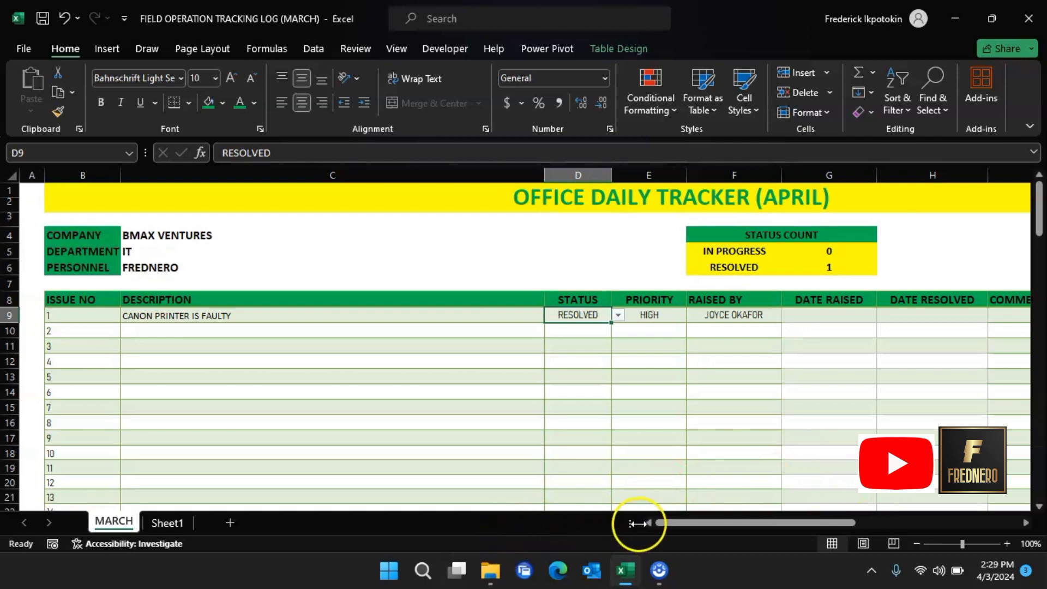
pyautogui.click(191, 524)
pyautogui.scroll(6, 462, 342)
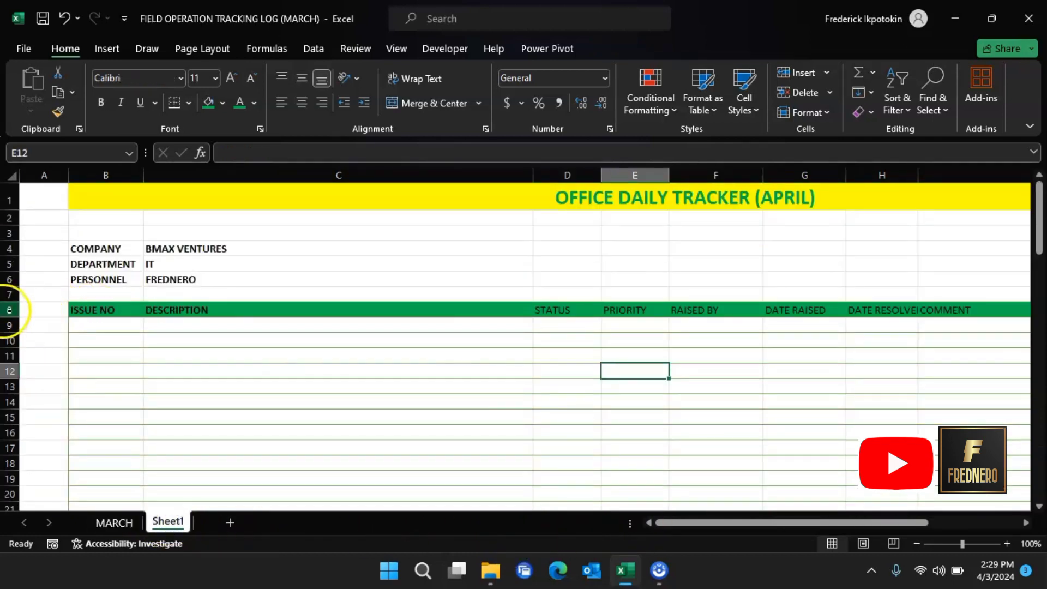
pyautogui.click(10, 310)
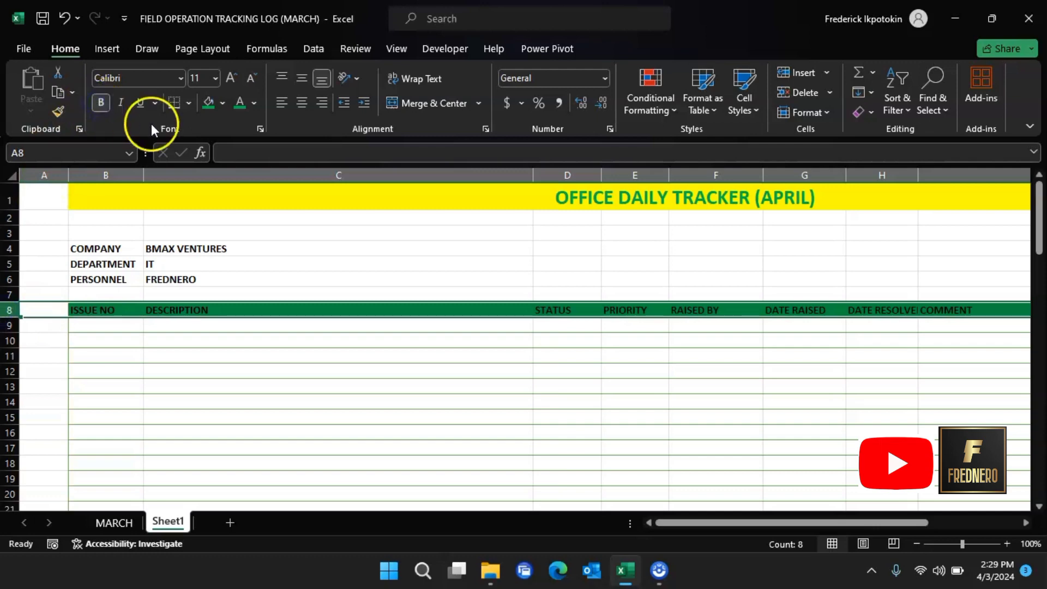
pyautogui.click(303, 103)
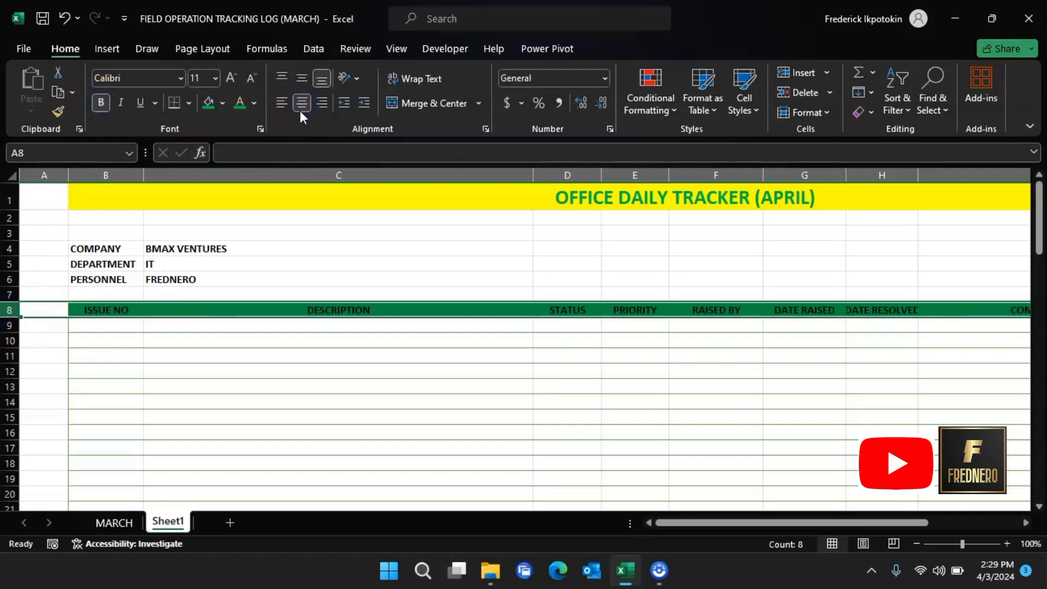
pyautogui.moveTo(727, 522)
pyautogui.mouseDown()
pyautogui.moveTo(800, 522)
pyautogui.moveTo(741, 522)
pyautogui.mouseUp()
pyautogui.moveTo(917, 174); pyautogui.dragTo(936, 174)
pyautogui.click(563, 384)
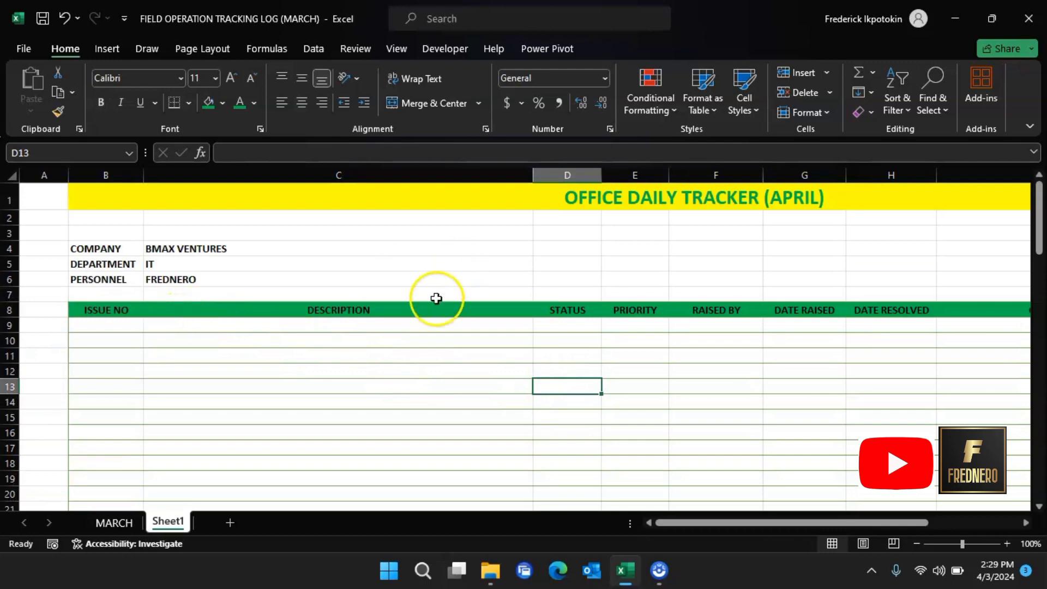
# Step: Apply the Good cell style's light green fill to data rows B9:I90
pyautogui.moveTo(110, 325); pyautogui.dragTo(585, 587)
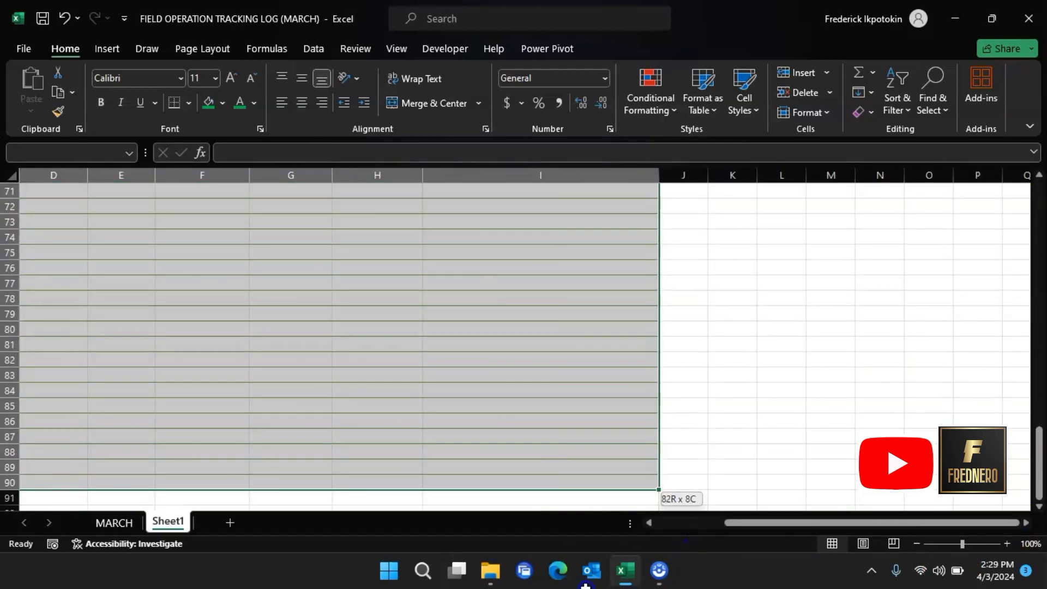
pyautogui.moveTo(586, 546); pyautogui.dragTo(590, 408)
pyautogui.moveTo(762, 522); pyautogui.dragTo(603, 523)
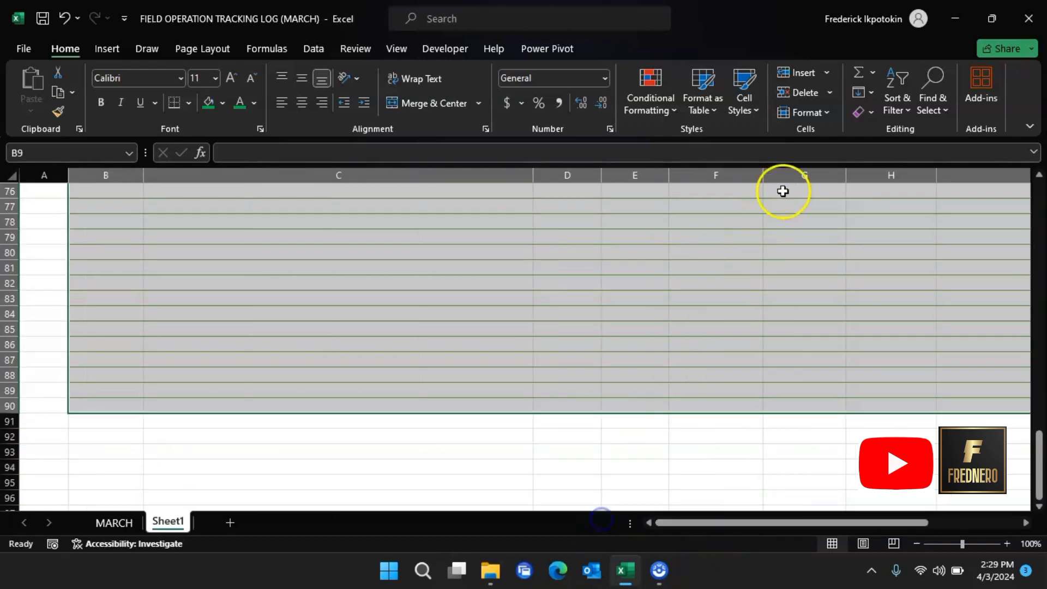
pyautogui.click(748, 111)
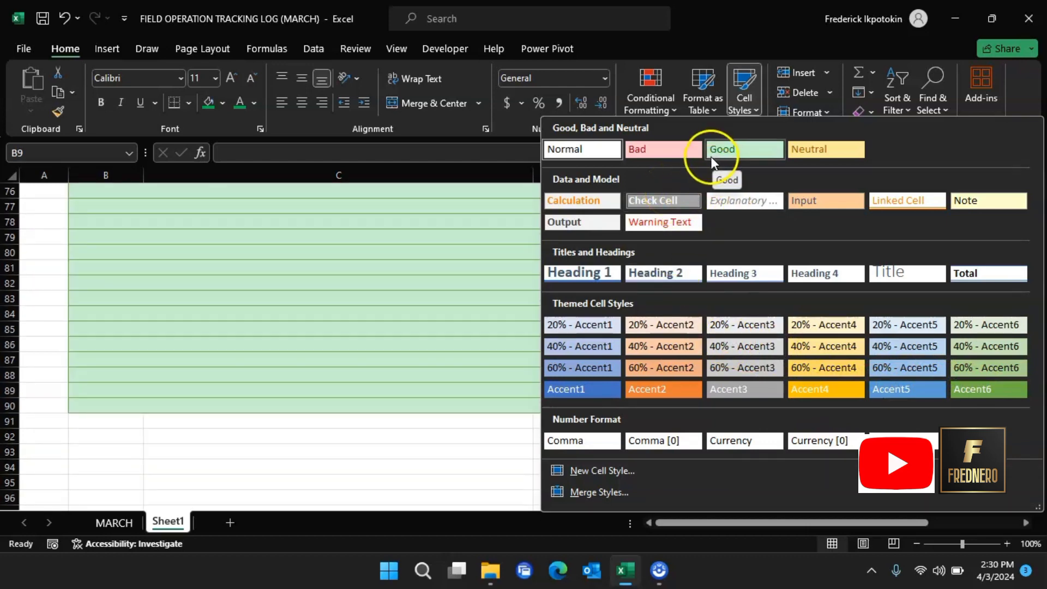
pyautogui.click(718, 153)
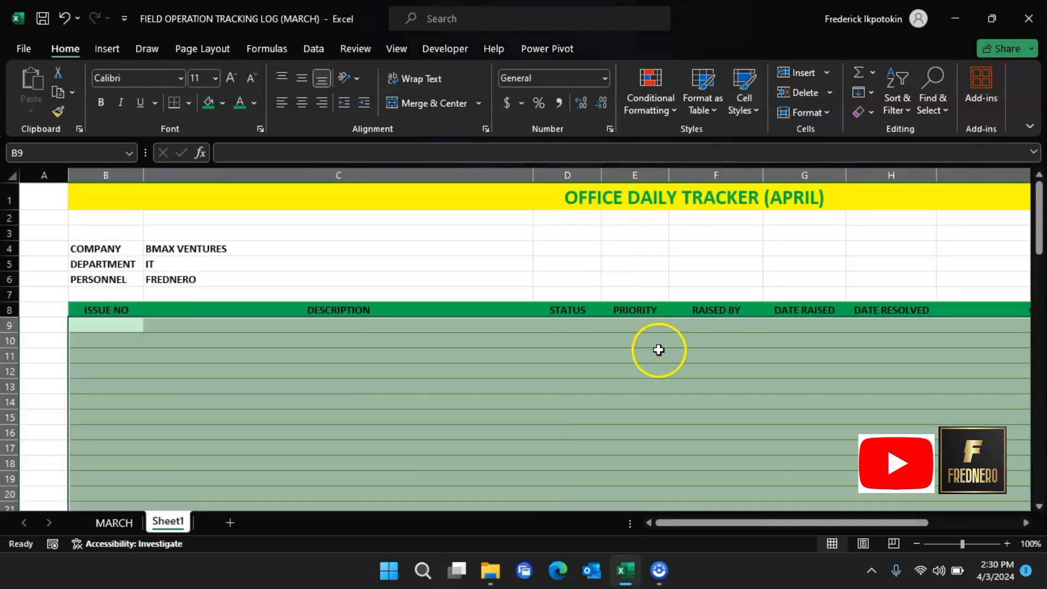
pyautogui.click(656, 359)
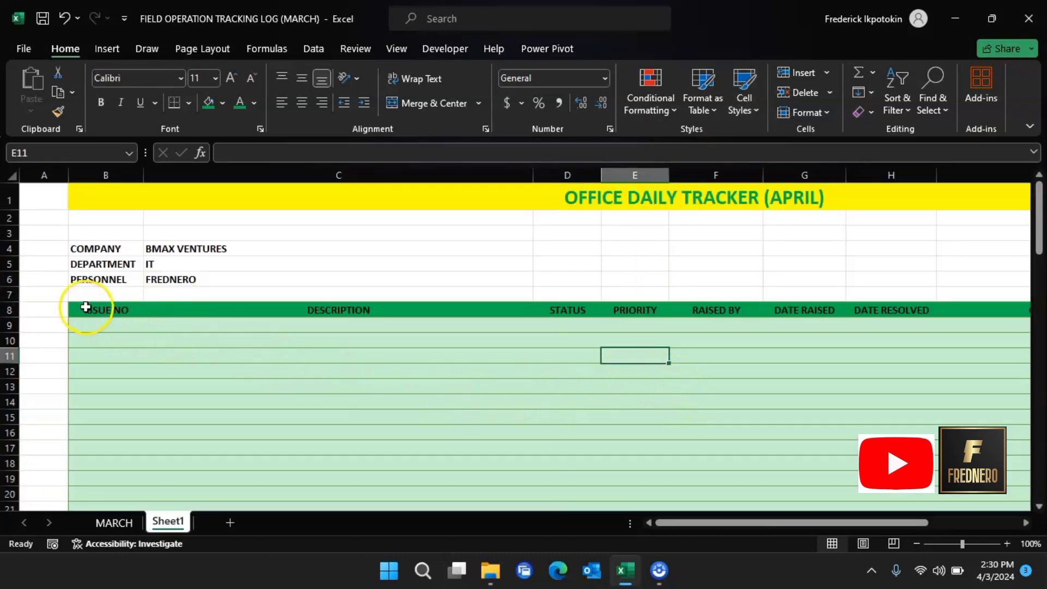
# Step: Put All Borders around every cell in B8:I20
pyautogui.moveTo(88, 308); pyautogui.dragTo(568, 470)
pyautogui.click(188, 102)
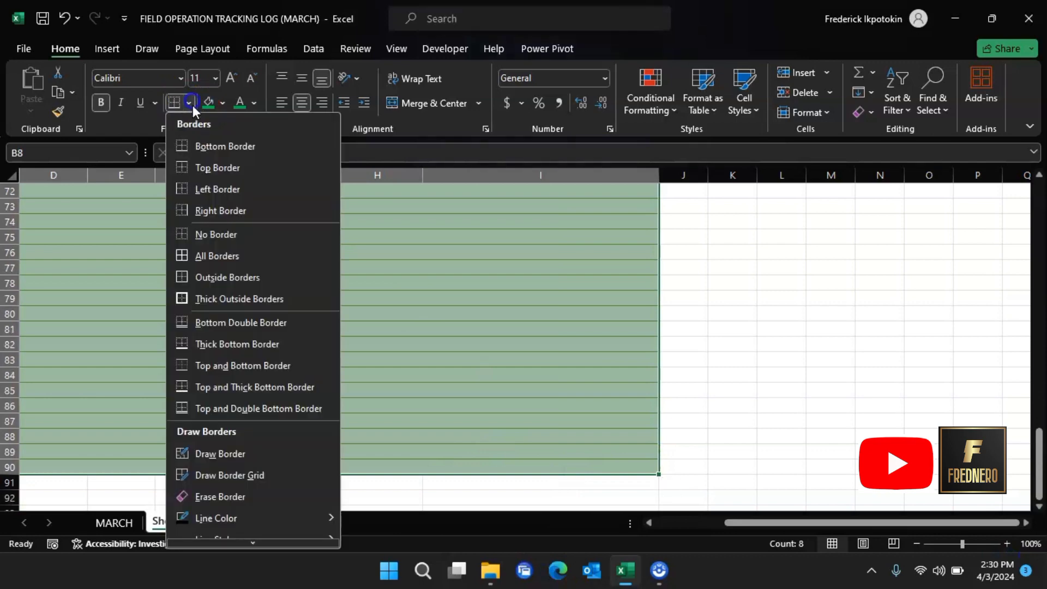
pyautogui.click(218, 261)
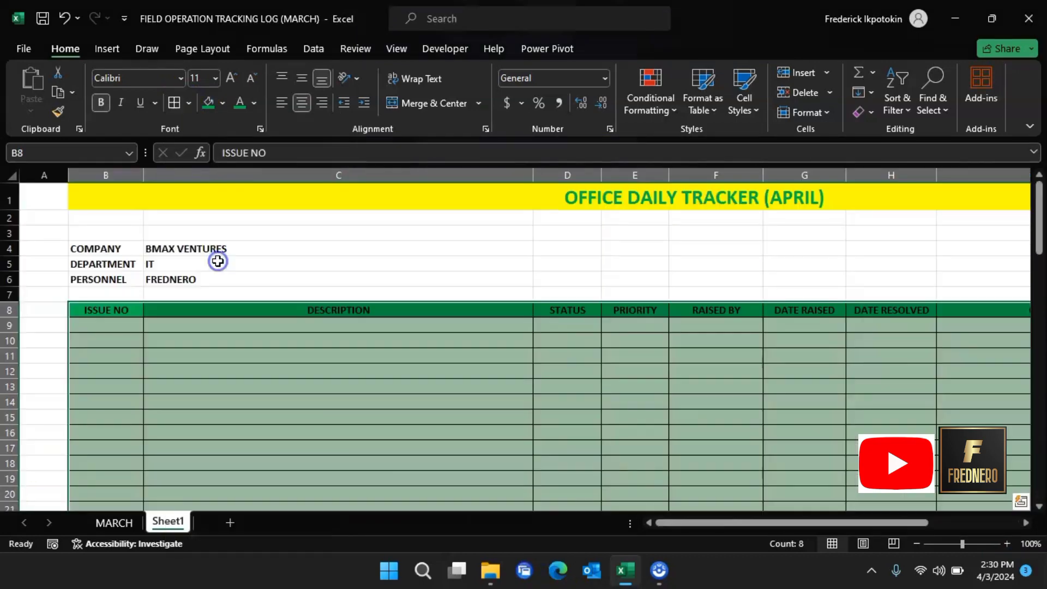
pyautogui.click(628, 410)
pyautogui.scroll(-2, 427, 378)
pyautogui.scroll(2, 428, 376)
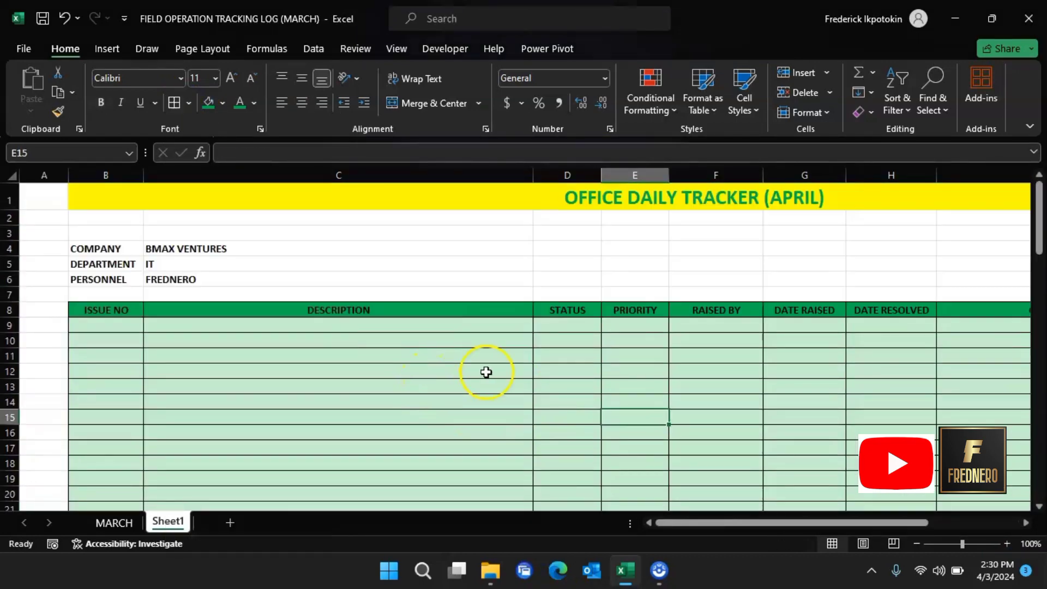
# Step: Fill ISSUE NO cells B9:B90 with 1 to 82 from a 1, 2 pattern, centred
pyautogui.click(134, 325)
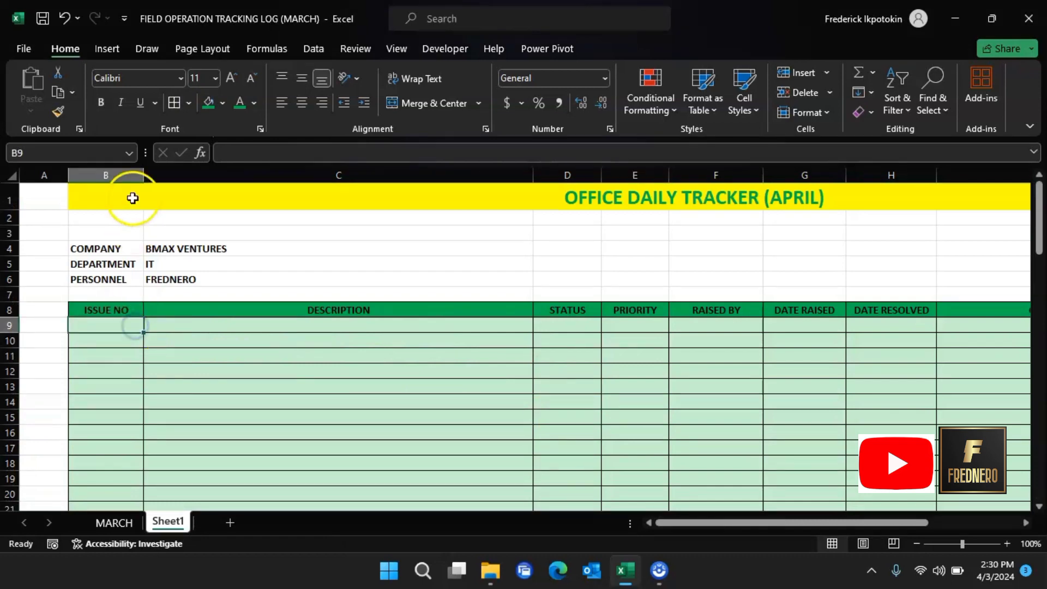
pyautogui.write('1')
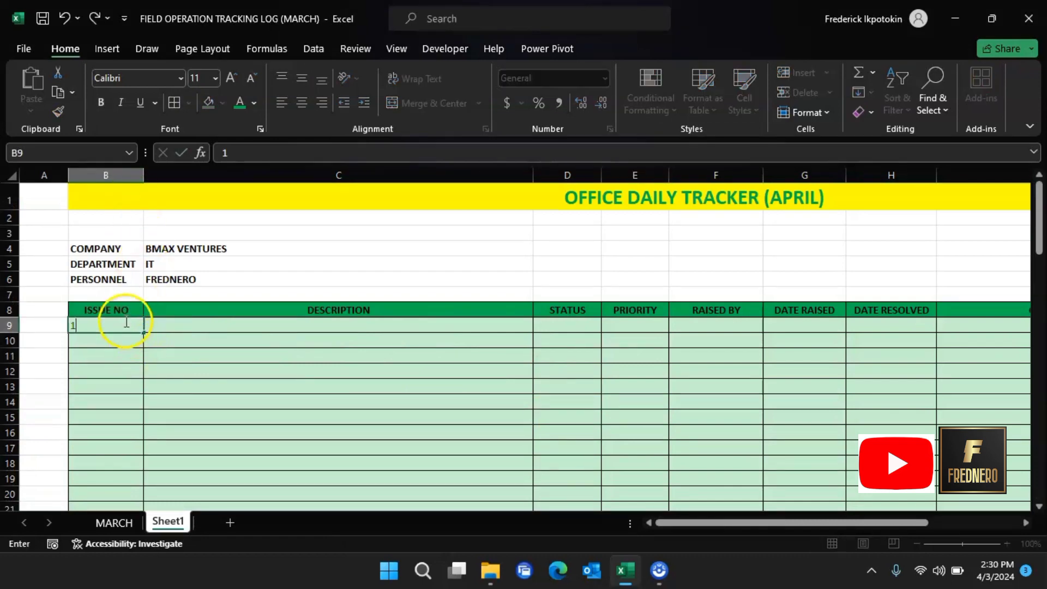
pyautogui.click(103, 335)
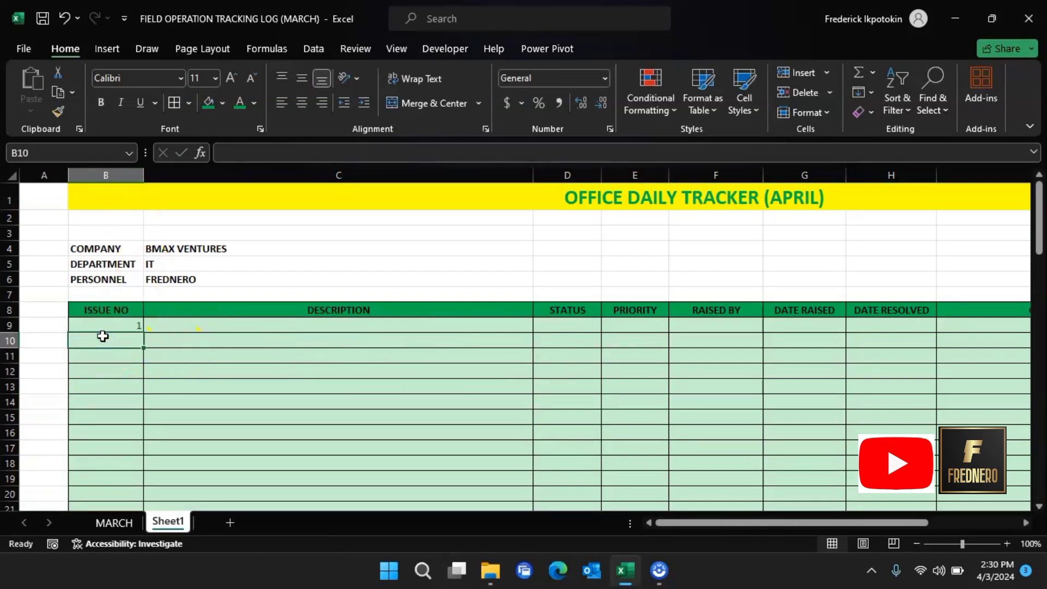
pyautogui.write('2')
pyautogui.click(108, 355)
pyautogui.moveTo(116, 326); pyautogui.dragTo(138, 466)
pyautogui.scroll(20, 302, 304)
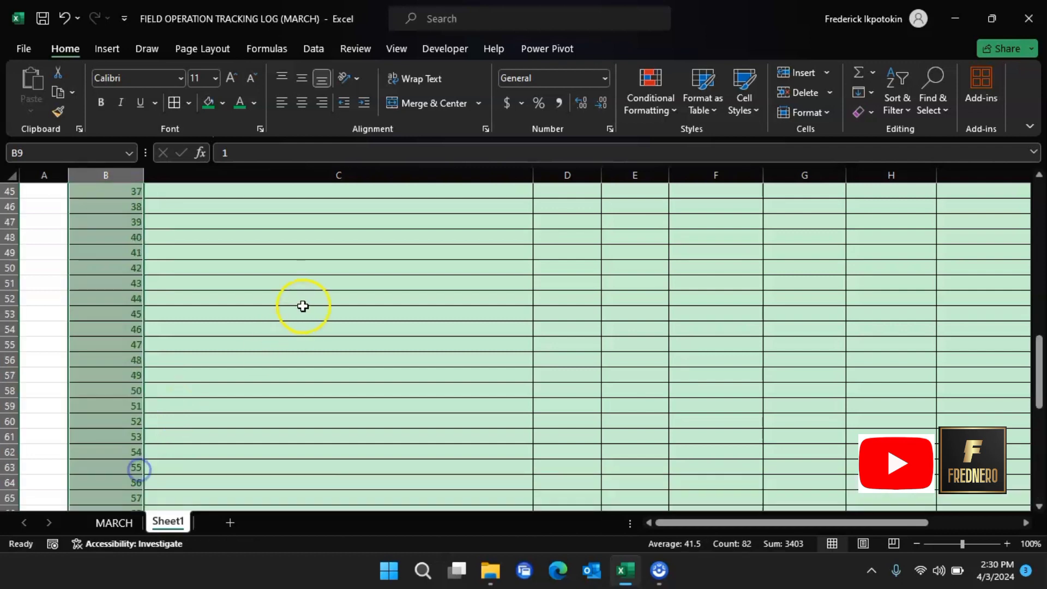
pyautogui.click(305, 104)
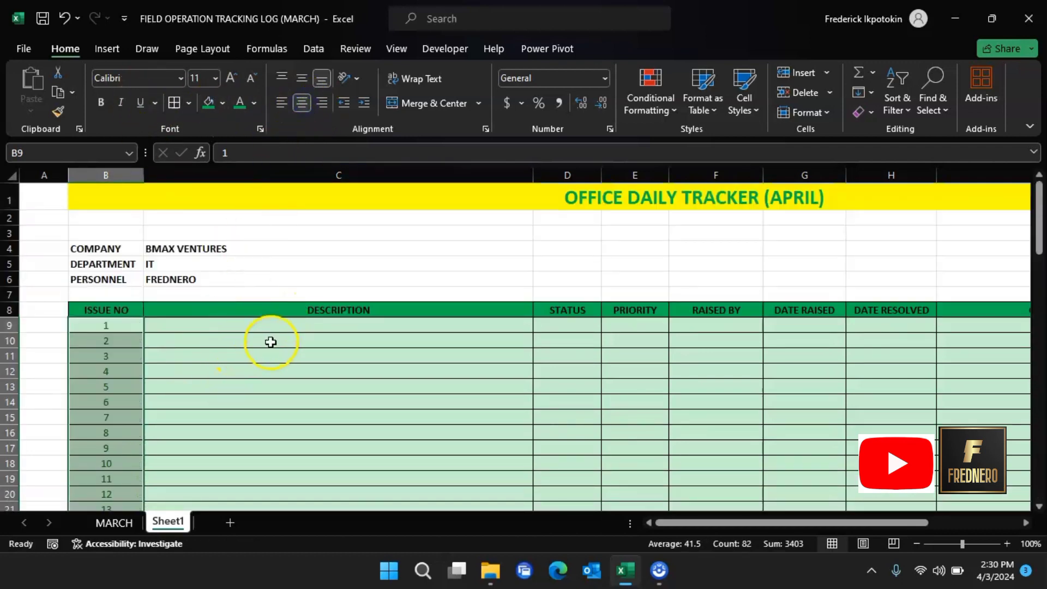
pyautogui.click(562, 326)
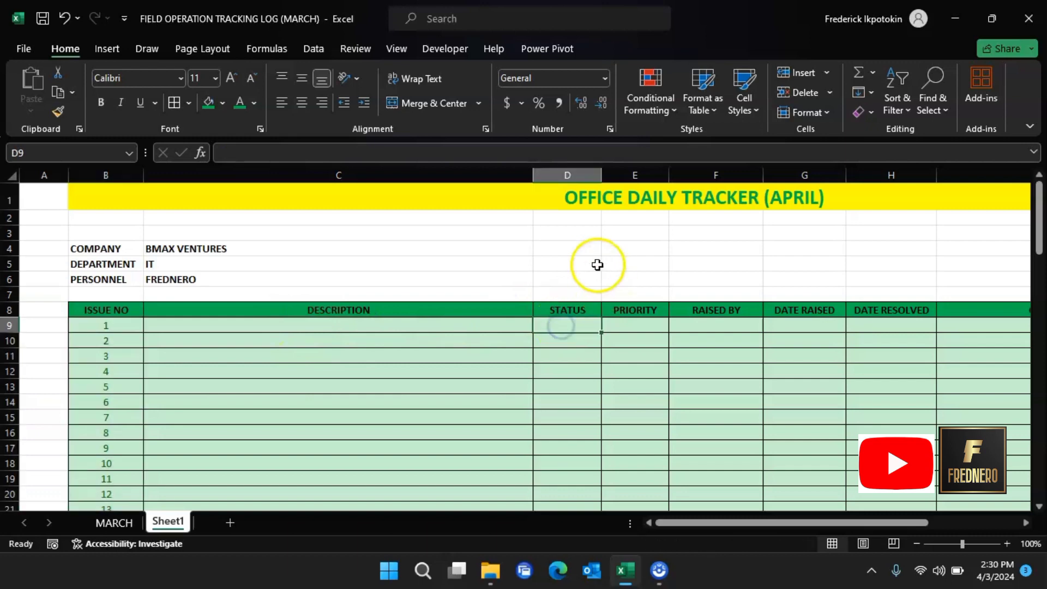
# Step: Merge E3:G3, fill it dark green, and label it STATUS COUNT in bold
pyautogui.click(123, 523)
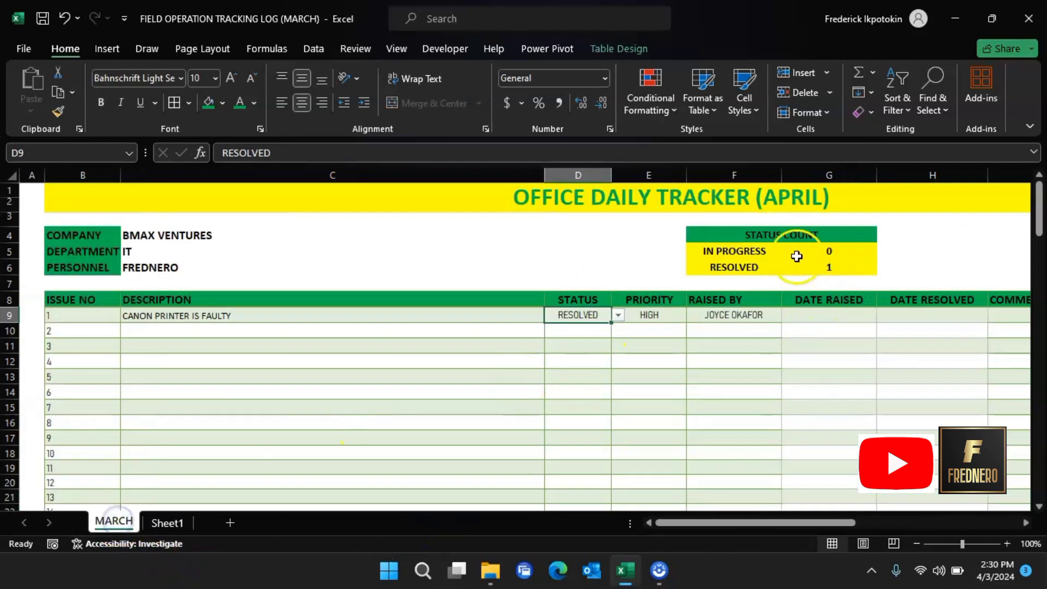
pyautogui.click(167, 523)
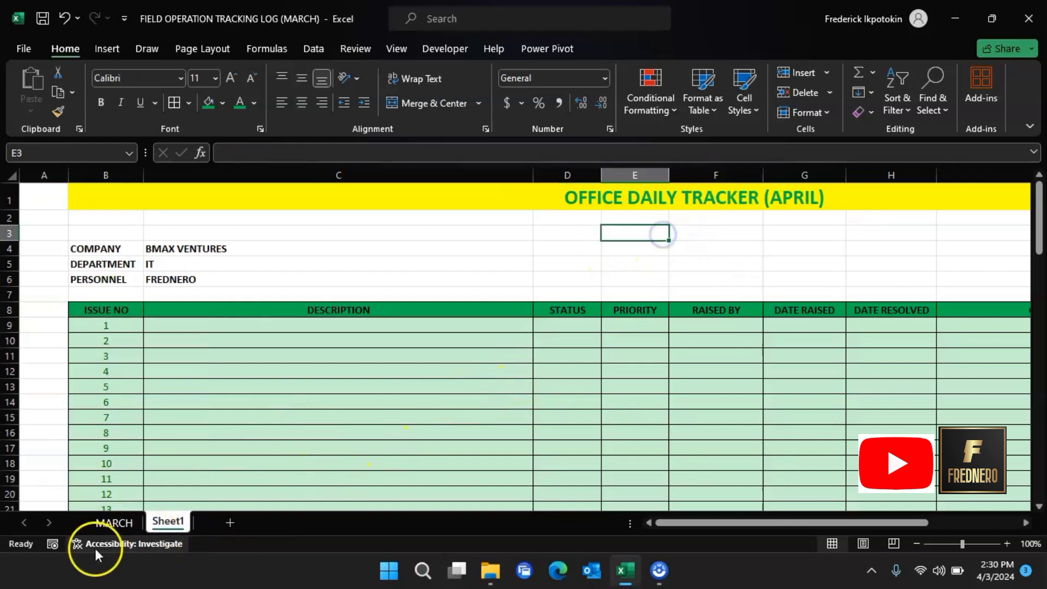
pyautogui.click(104, 524)
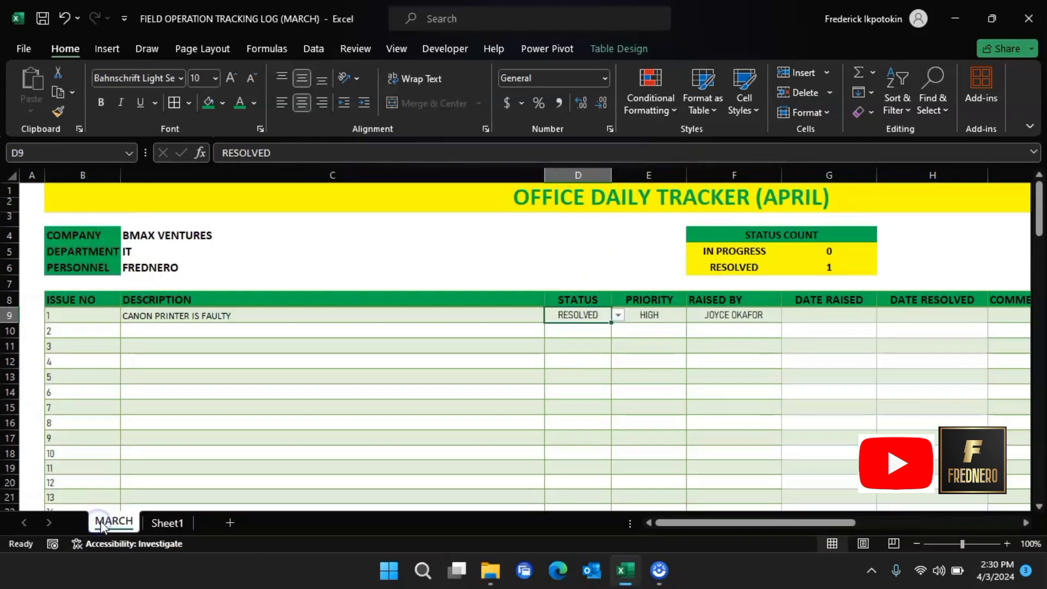
pyautogui.click(163, 523)
pyautogui.moveTo(649, 229); pyautogui.dragTo(818, 236)
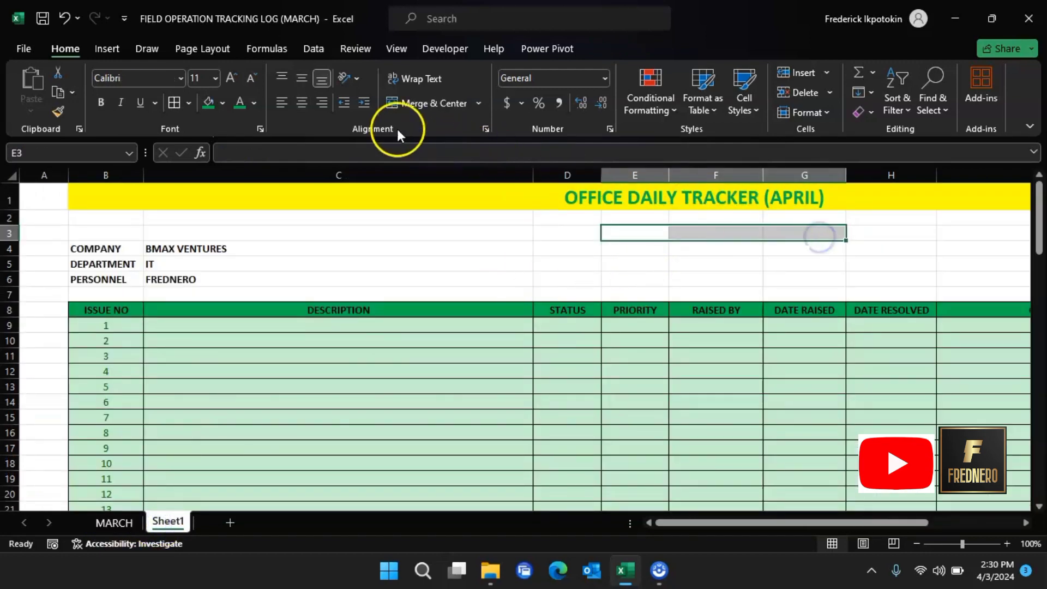
pyautogui.click(445, 101)
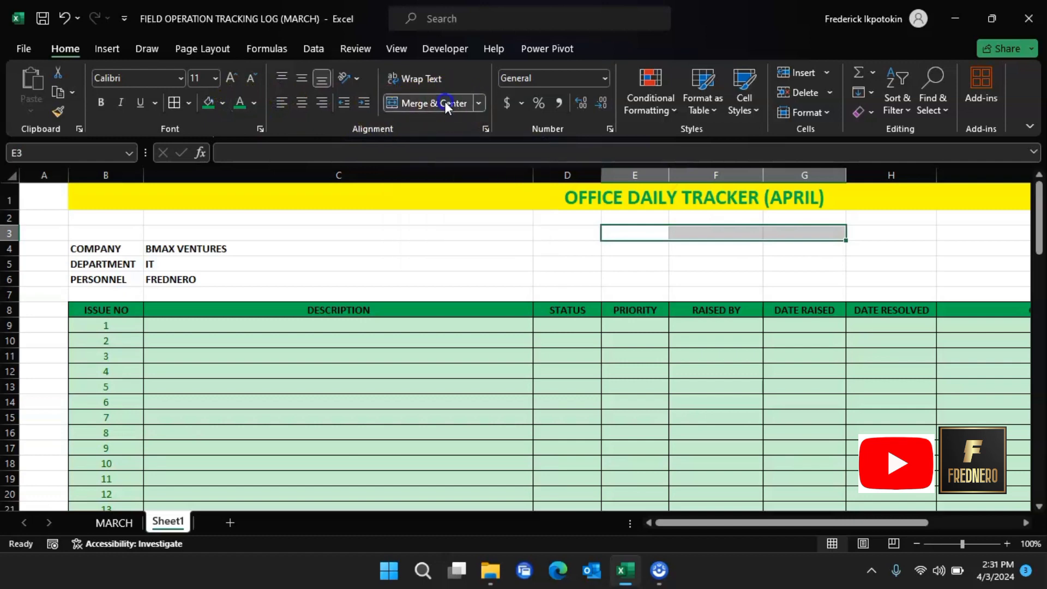
pyautogui.click(211, 104)
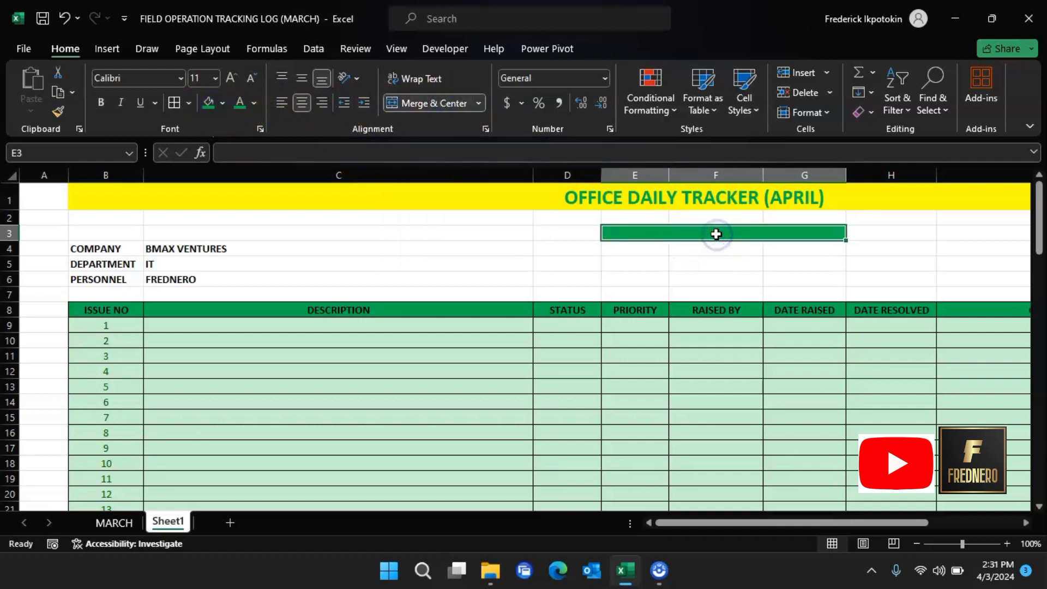
pyautogui.write('STATUS')
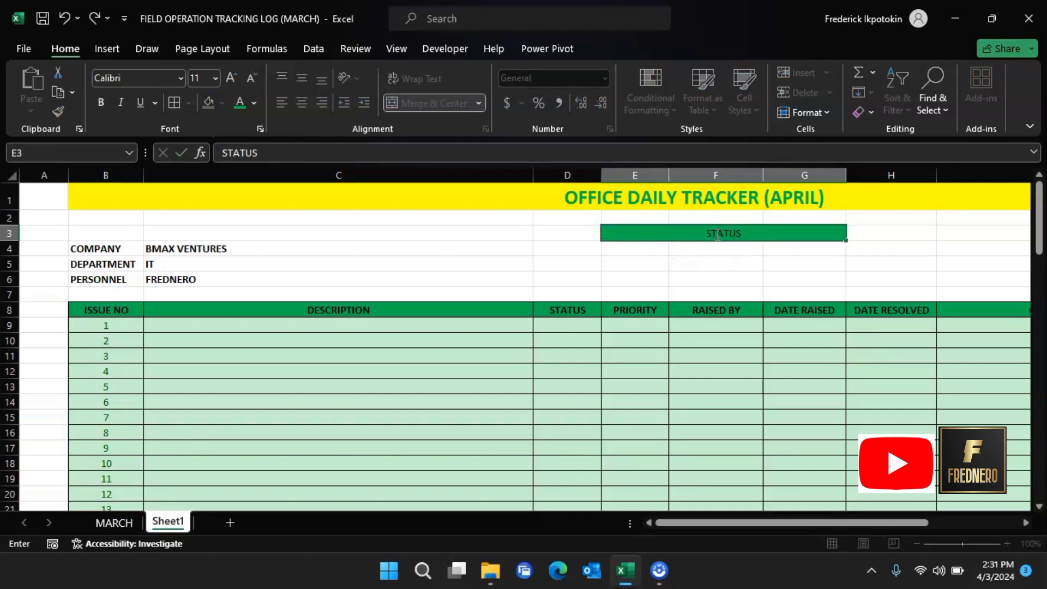
pyautogui.write(' COUNT')
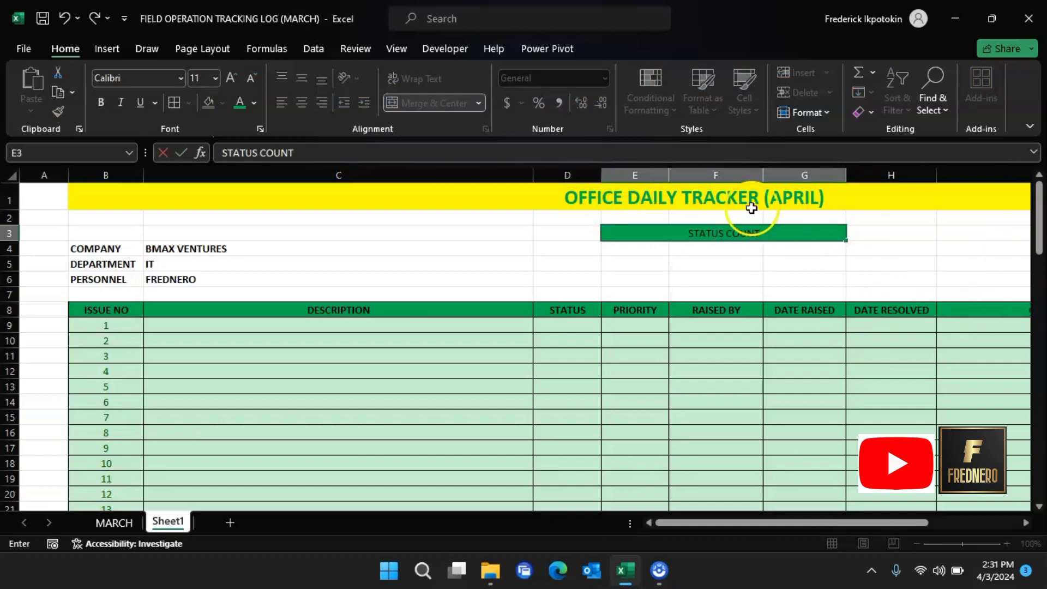
pyautogui.click(753, 262)
pyautogui.click(764, 234)
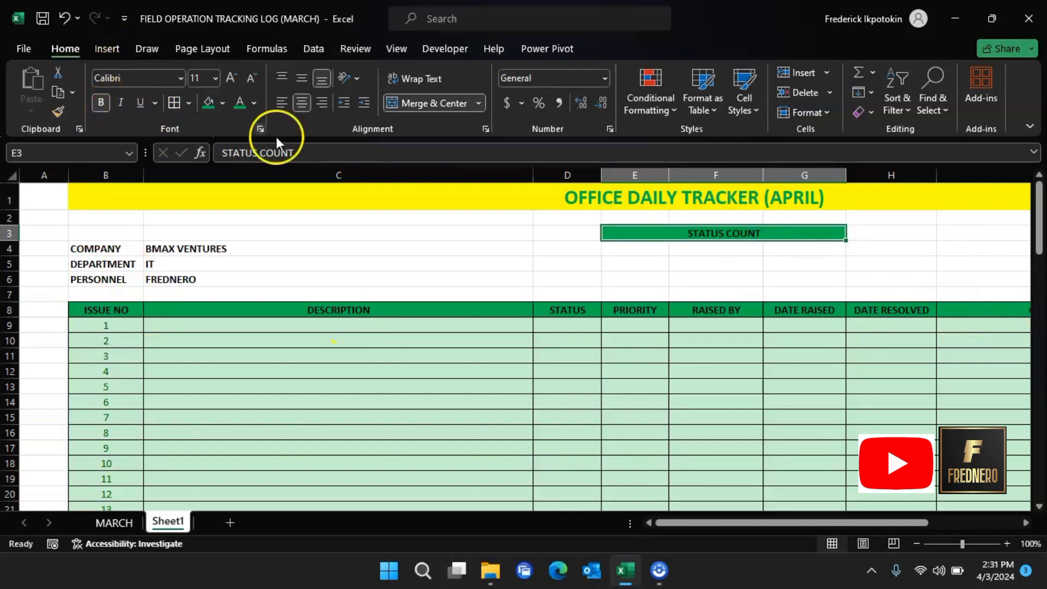
pyautogui.click(640, 250)
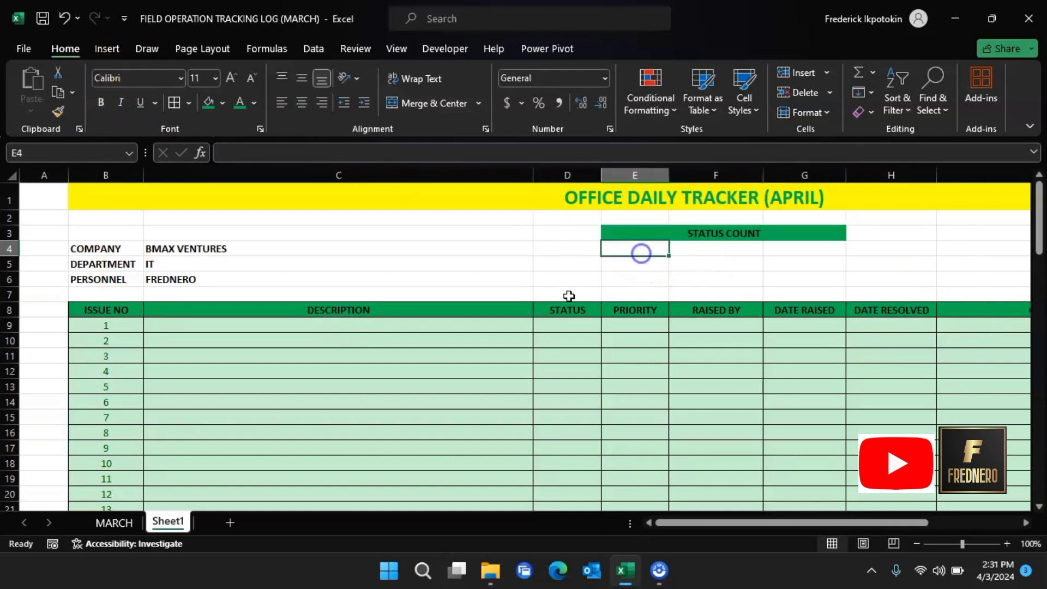
# Step: Fill the count block E4:G6 with yellow
pyautogui.click(131, 522)
pyautogui.click(172, 516)
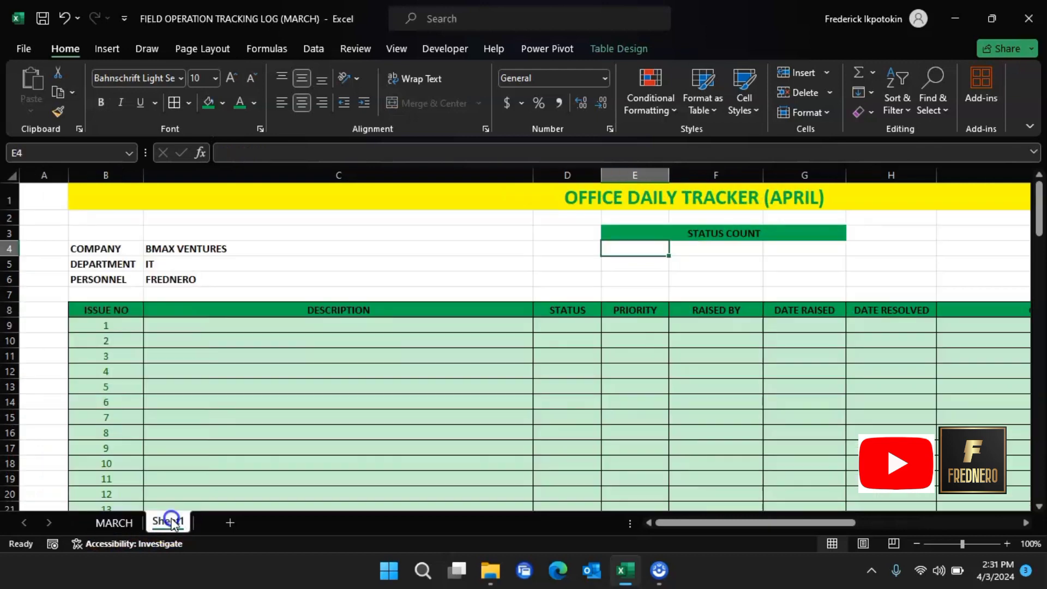
pyautogui.moveTo(624, 252); pyautogui.dragTo(790, 272)
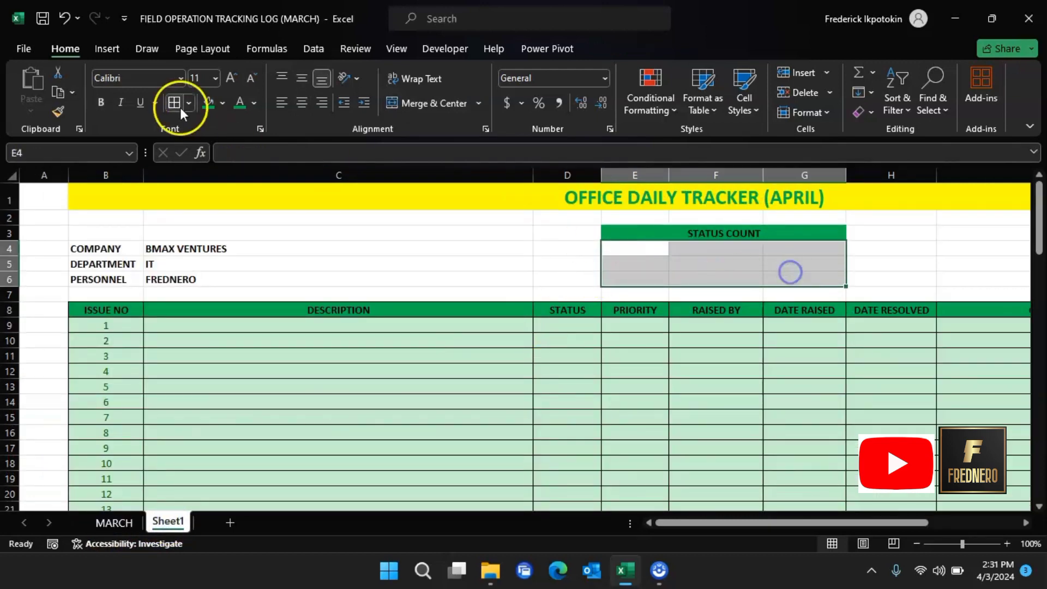
pyautogui.click(221, 103)
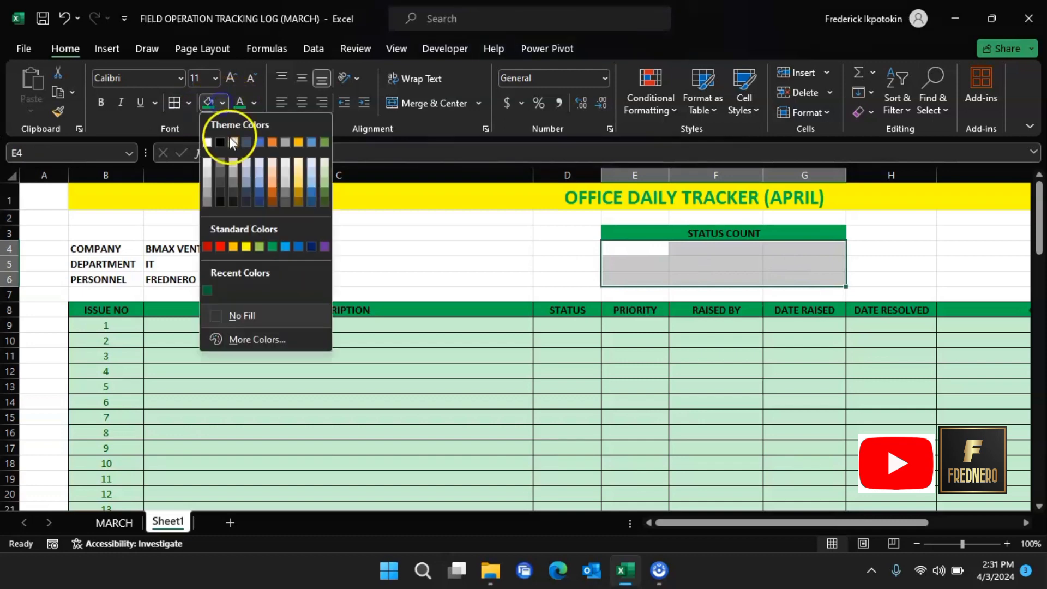
pyautogui.click(248, 246)
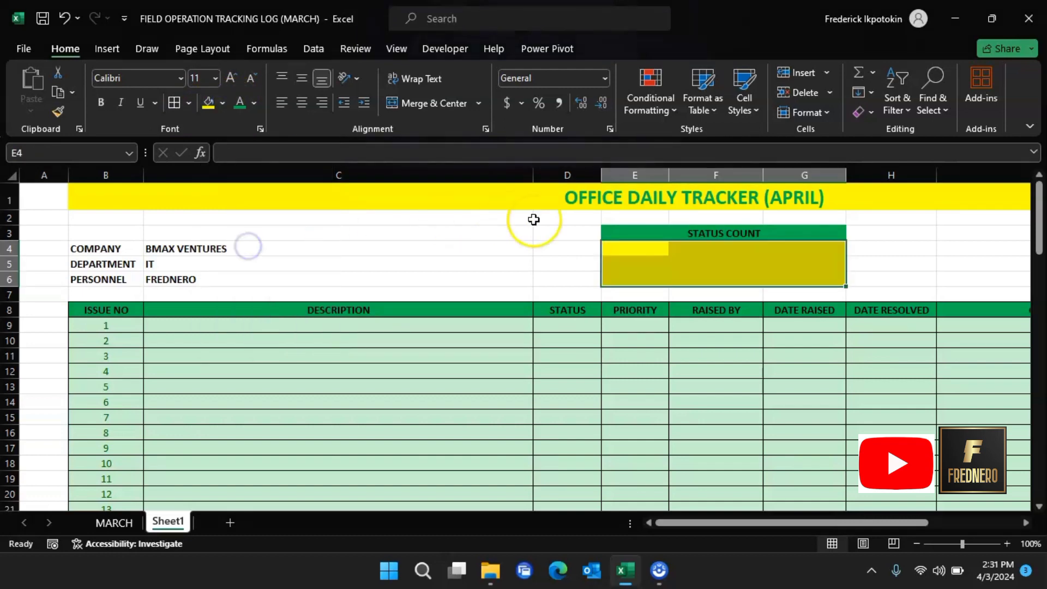
# Step: Enter bold labels IN PROGRESS in E4 and RESOLVED in E5
pyautogui.click(647, 251)
pyautogui.click(114, 522)
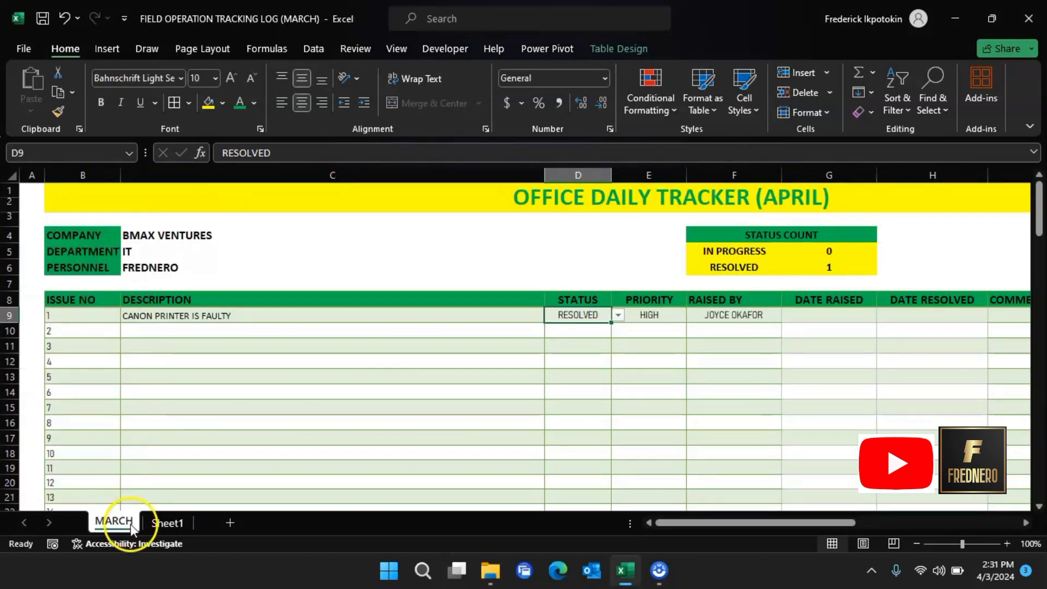
pyautogui.click(166, 522)
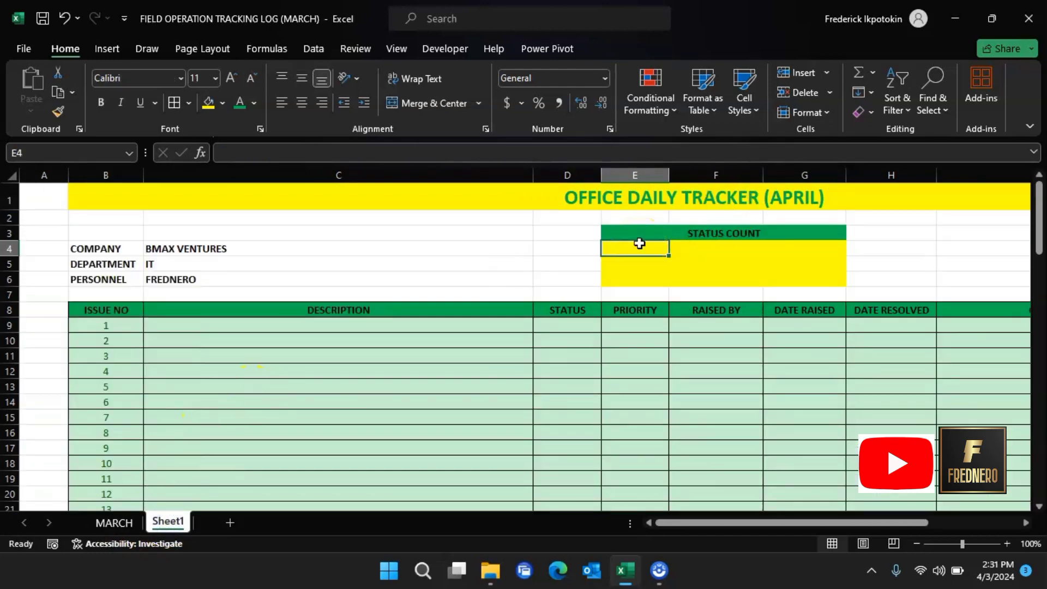
pyautogui.write('IN PR')
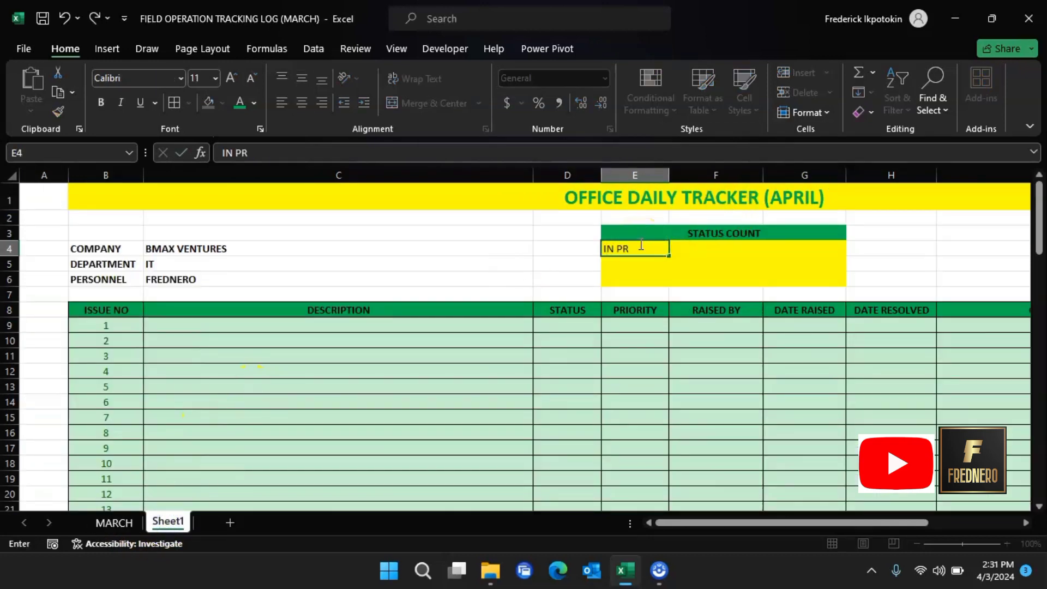
pyautogui.write('OGRESS')
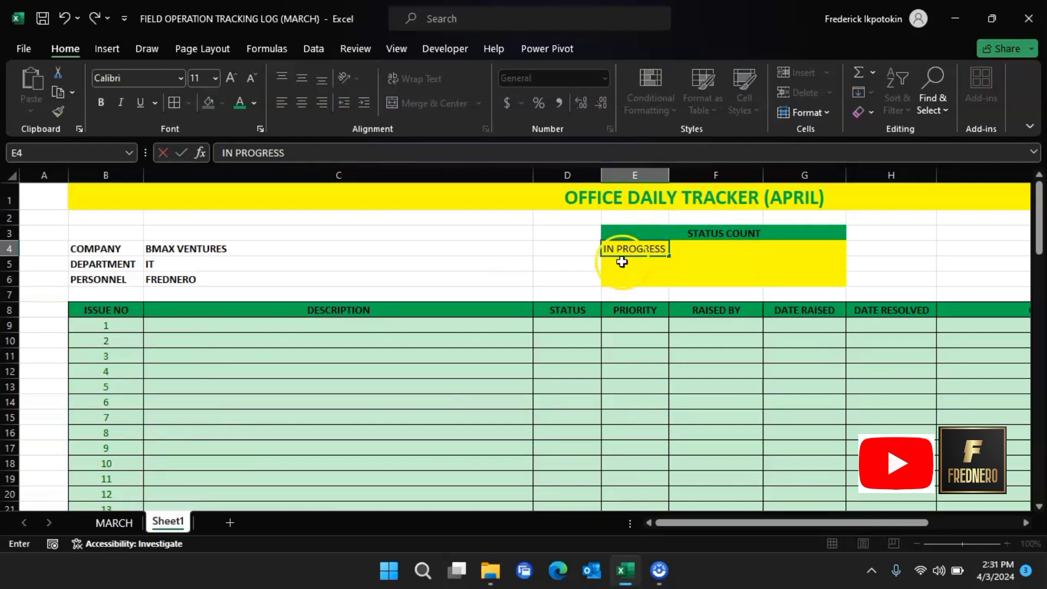
pyautogui.click(638, 264)
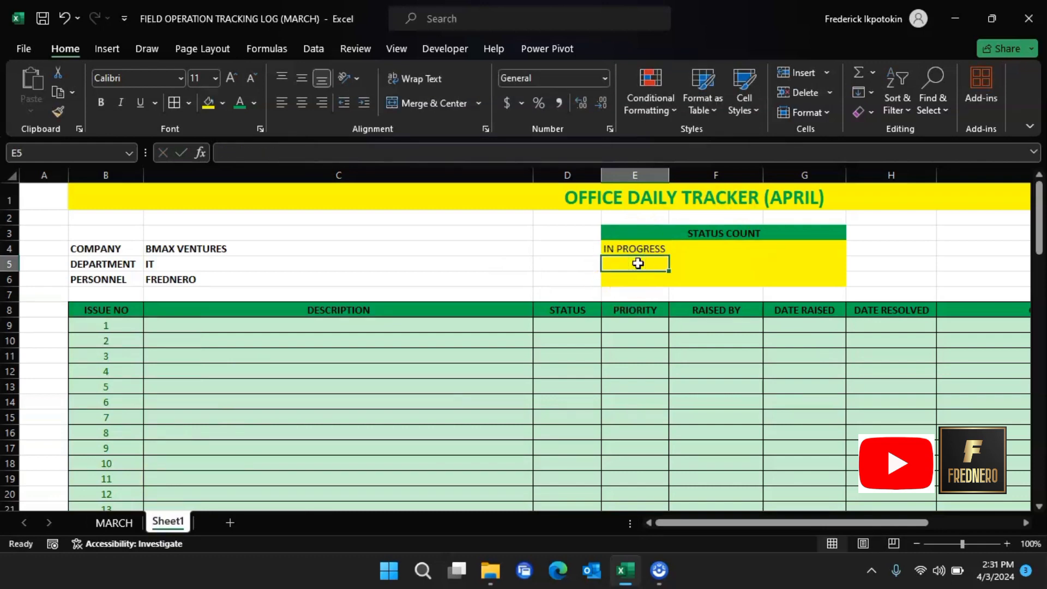
pyautogui.write('RE')
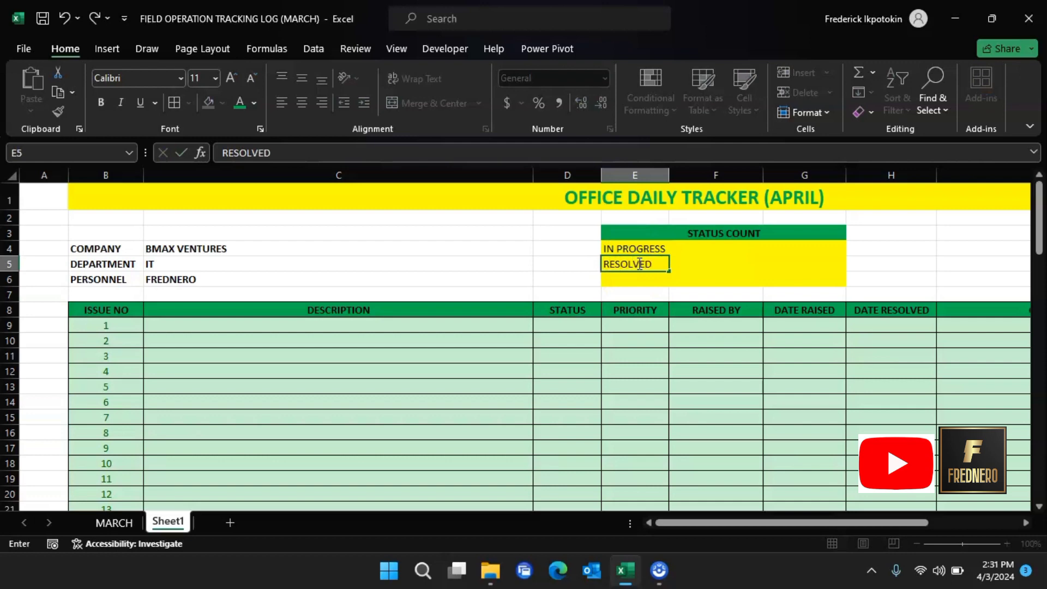
pyautogui.write('SOLVED')
pyautogui.click(635, 278)
pyautogui.moveTo(642, 252); pyautogui.dragTo(736, 250)
pyautogui.click(101, 103)
# Step: Select the first STATUS cells D9:D10 in column D
pyautogui.click(785, 245)
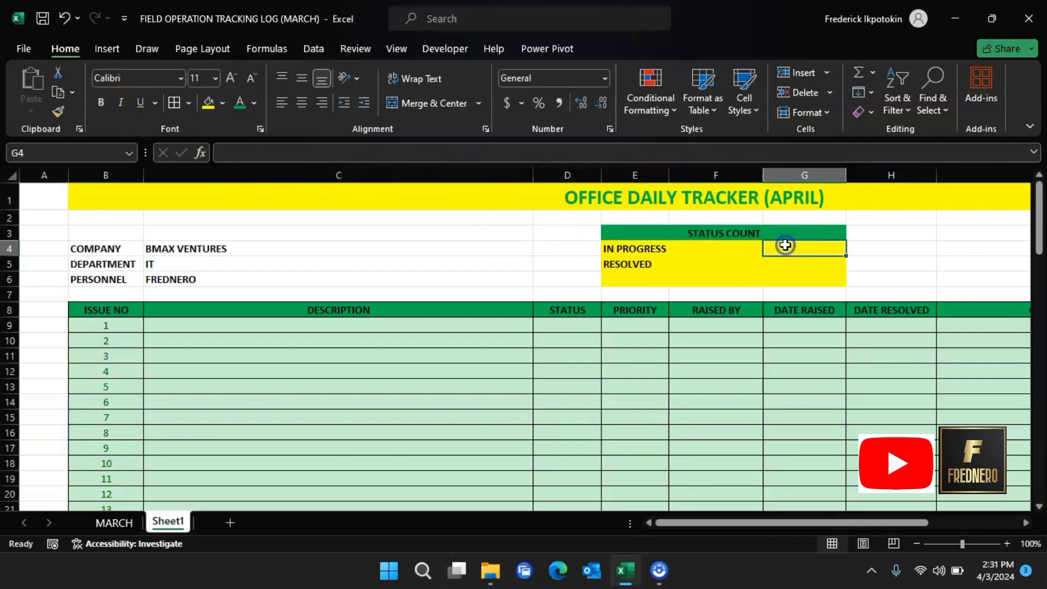
pyautogui.click(791, 251)
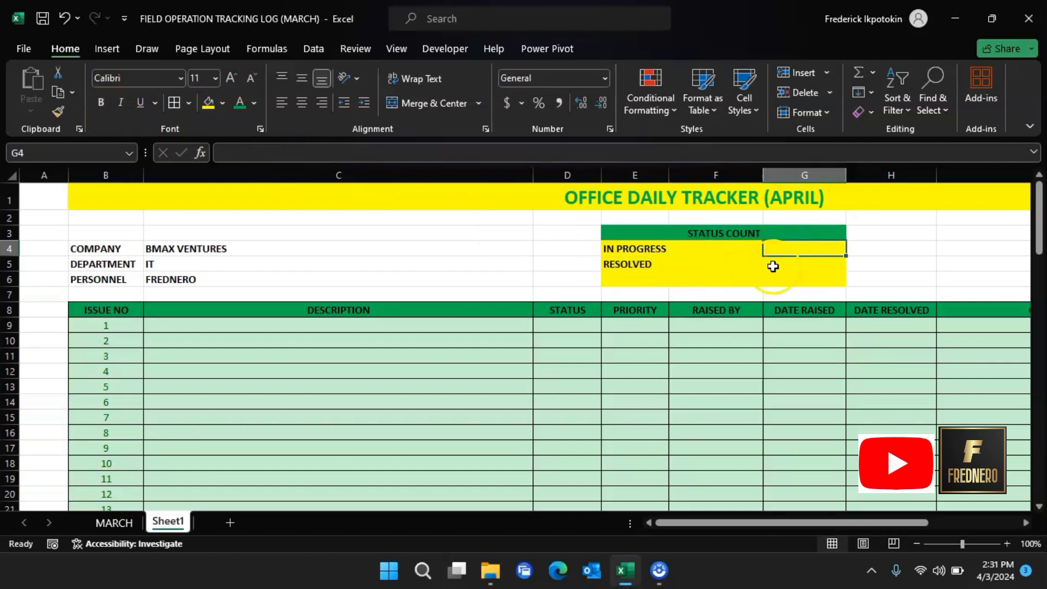
pyautogui.click(579, 326)
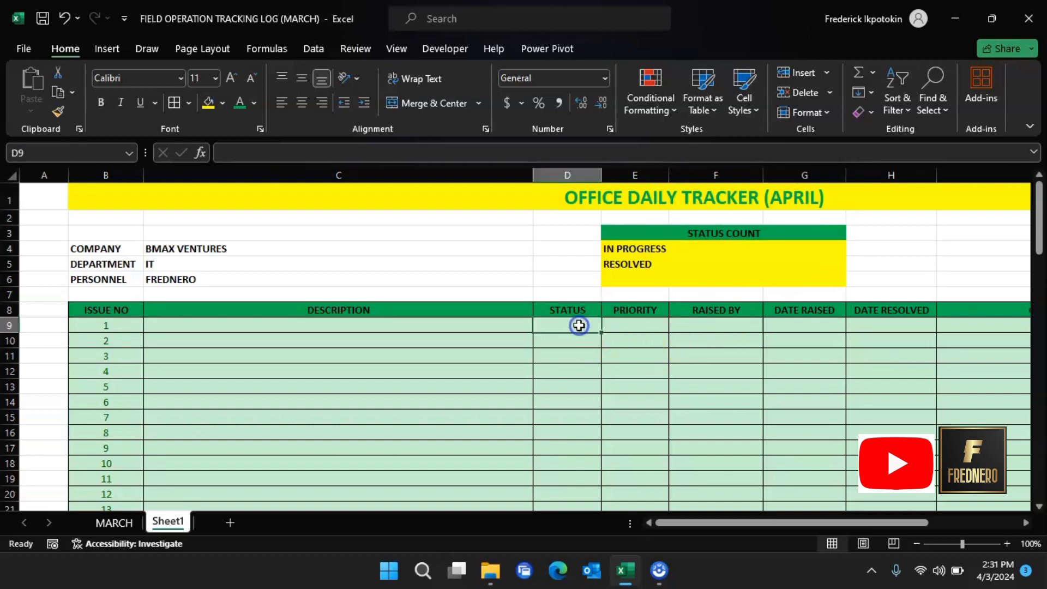
pyautogui.click(792, 247)
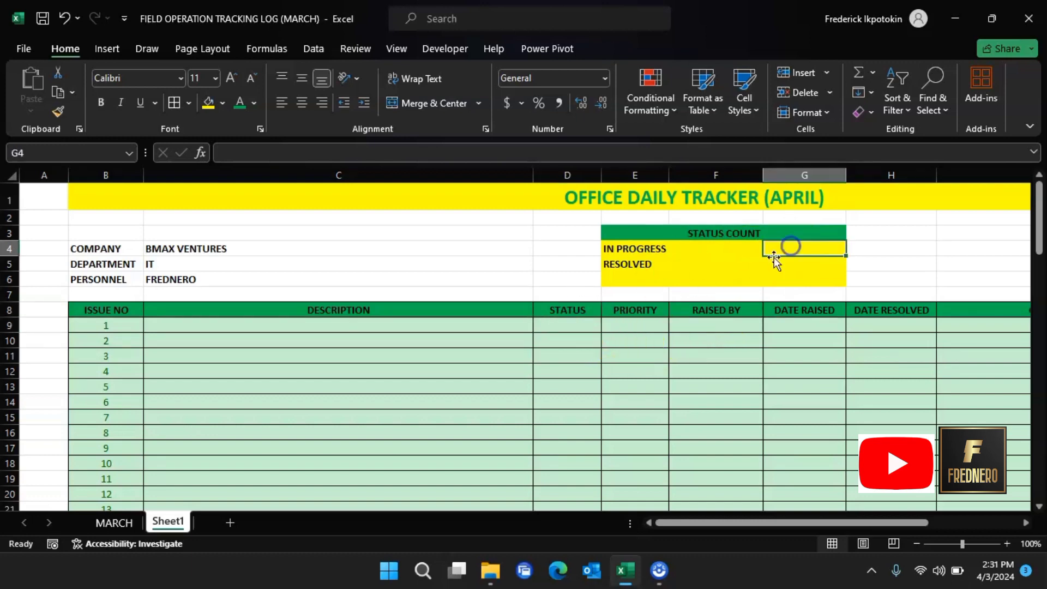
pyautogui.click(575, 326)
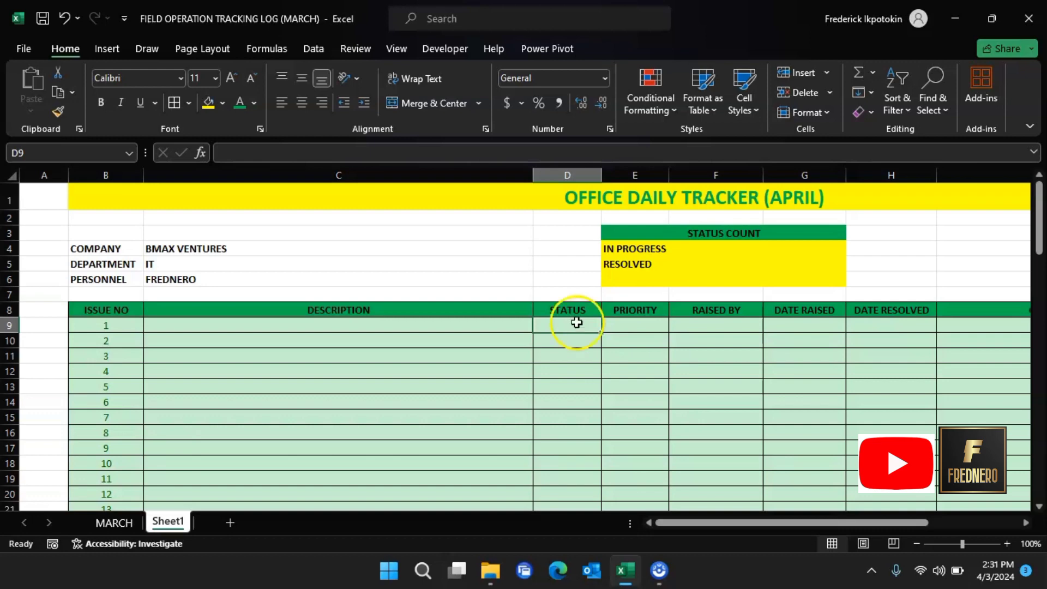
pyautogui.moveTo(575, 326)
pyautogui.mouseDown()
pyautogui.moveTo(577, 388)
pyautogui.moveTo(581, 325)
pyautogui.mouseUp()
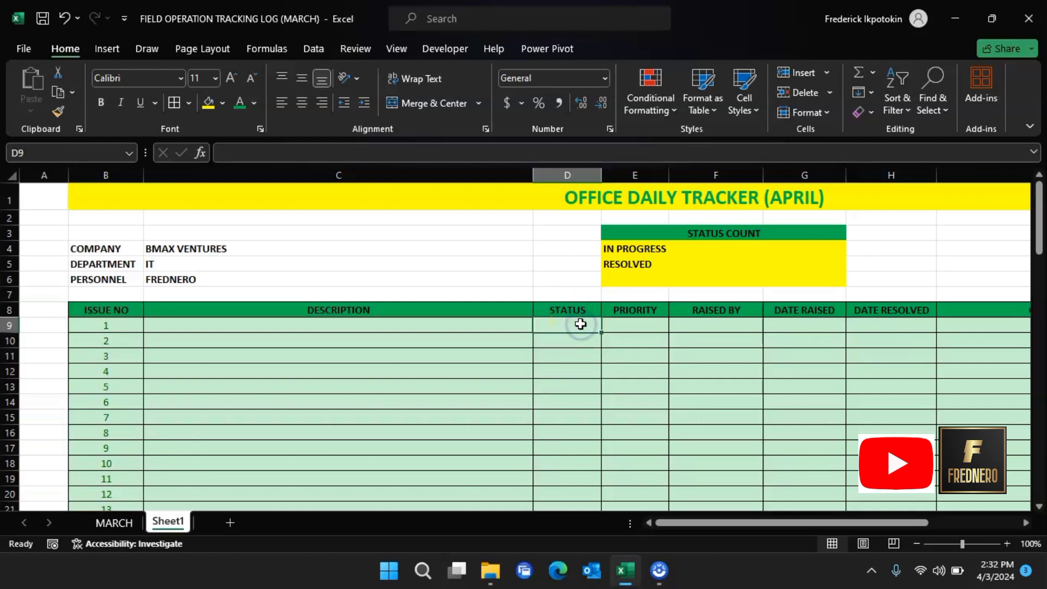
# Step: Give D9 a List data validation with source IN PROGRESS,RESOLVED
pyautogui.click(315, 49)
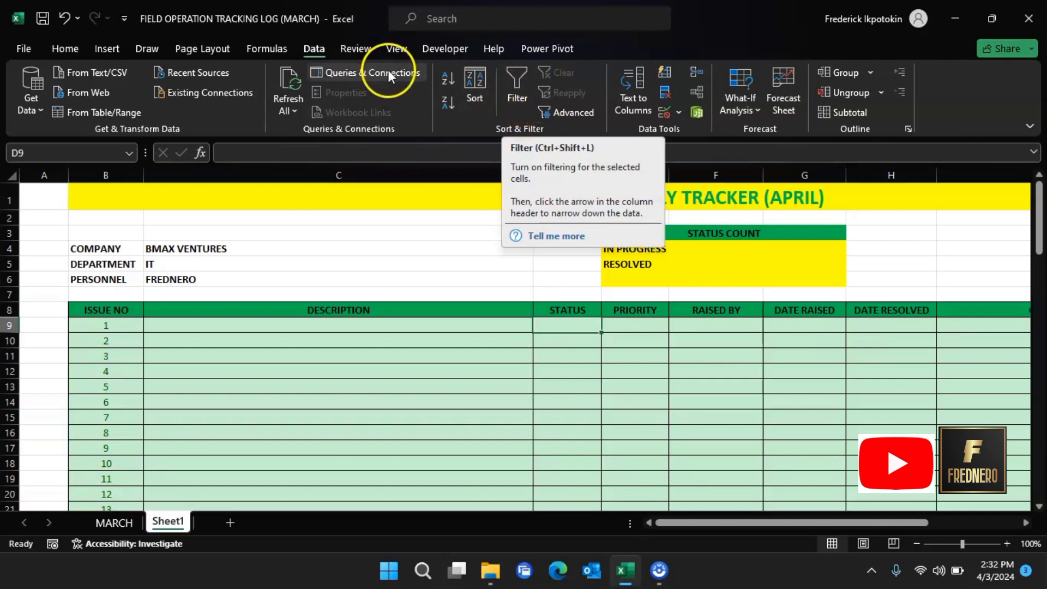
pyautogui.click(679, 110)
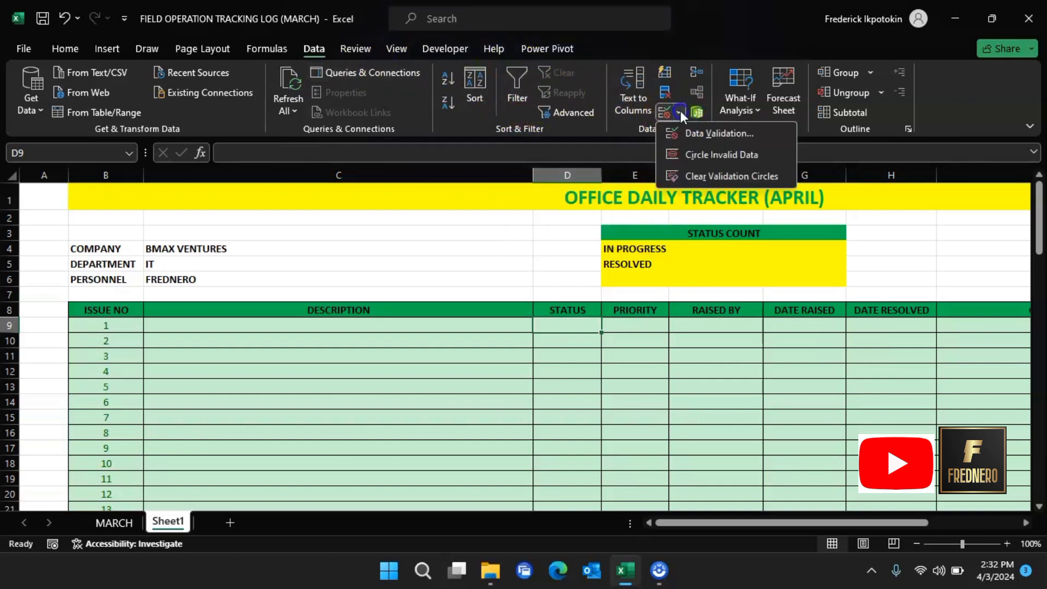
pyautogui.click(705, 135)
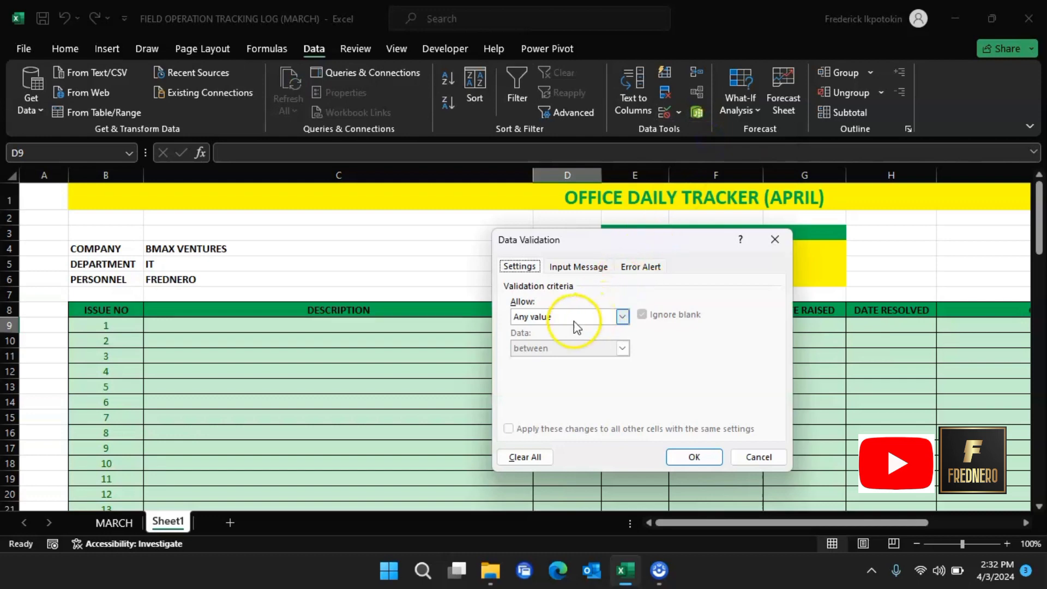
pyautogui.click(622, 317)
pyautogui.click(579, 369)
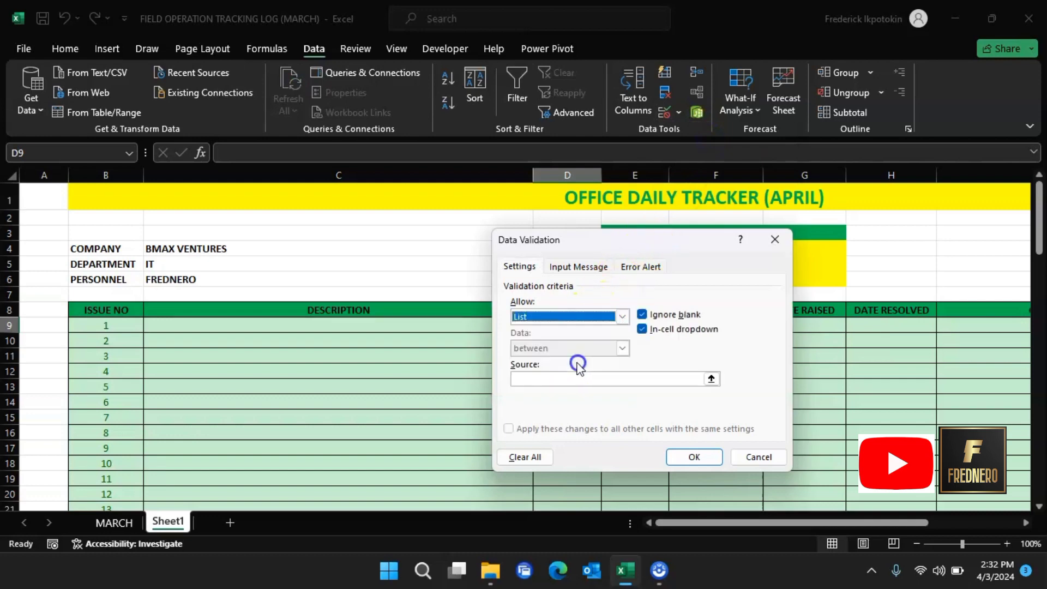
pyautogui.click(619, 380)
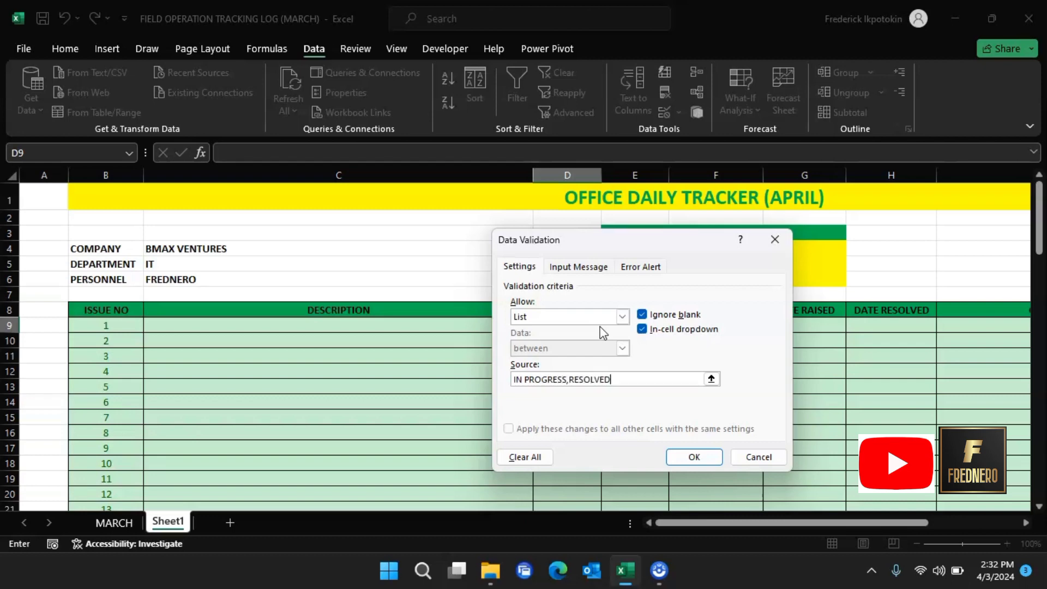
pyautogui.click(611, 366)
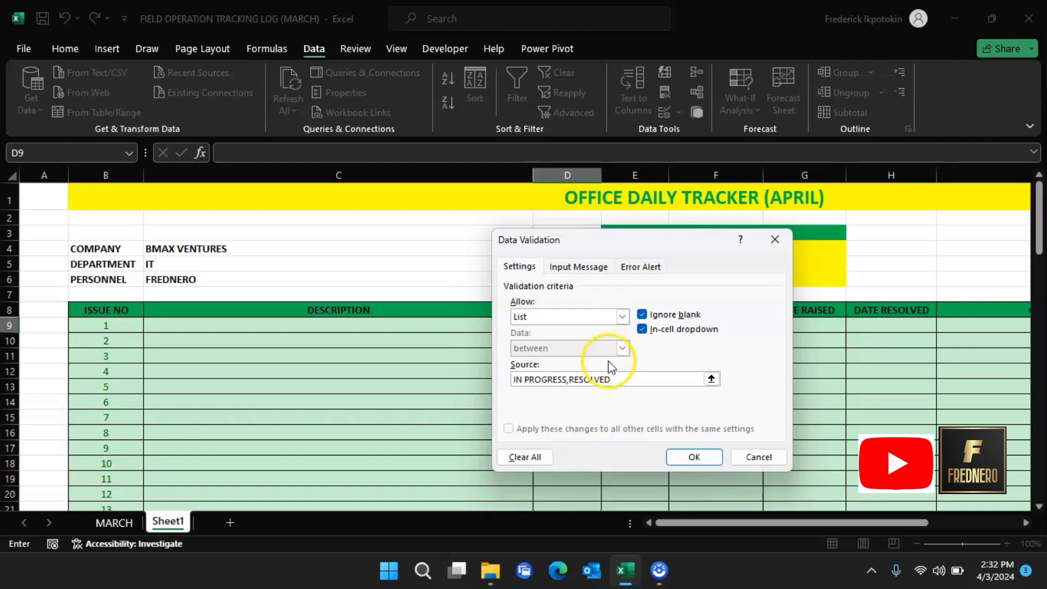
pyautogui.click(696, 458)
pyautogui.click(609, 326)
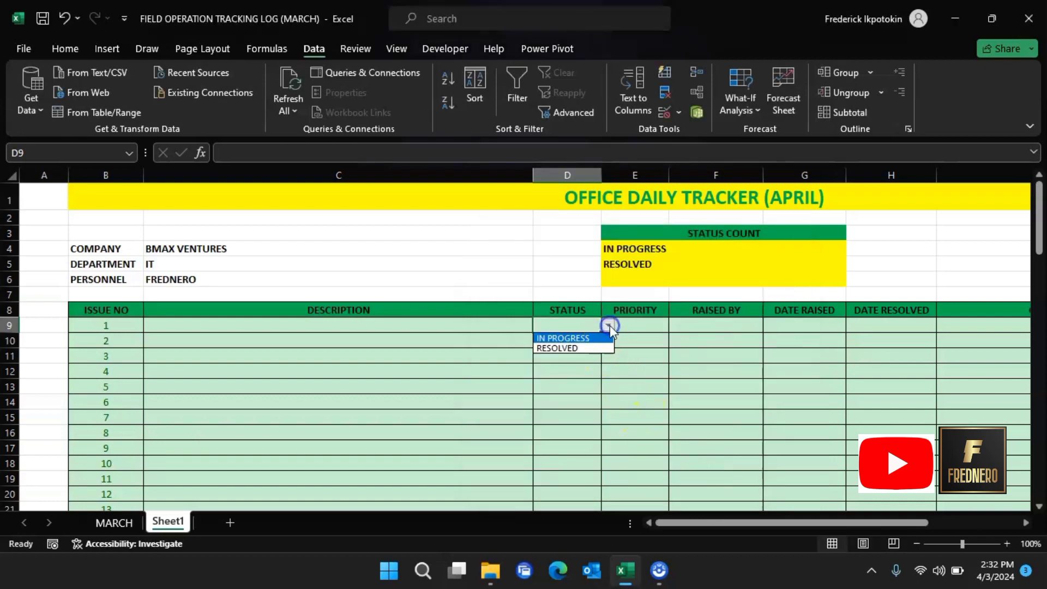
# Step: Copy D9's status dropdown down to D90 and confirm D89 offers it
pyautogui.click(610, 325)
pyautogui.moveTo(602, 335); pyautogui.dragTo(587, 584)
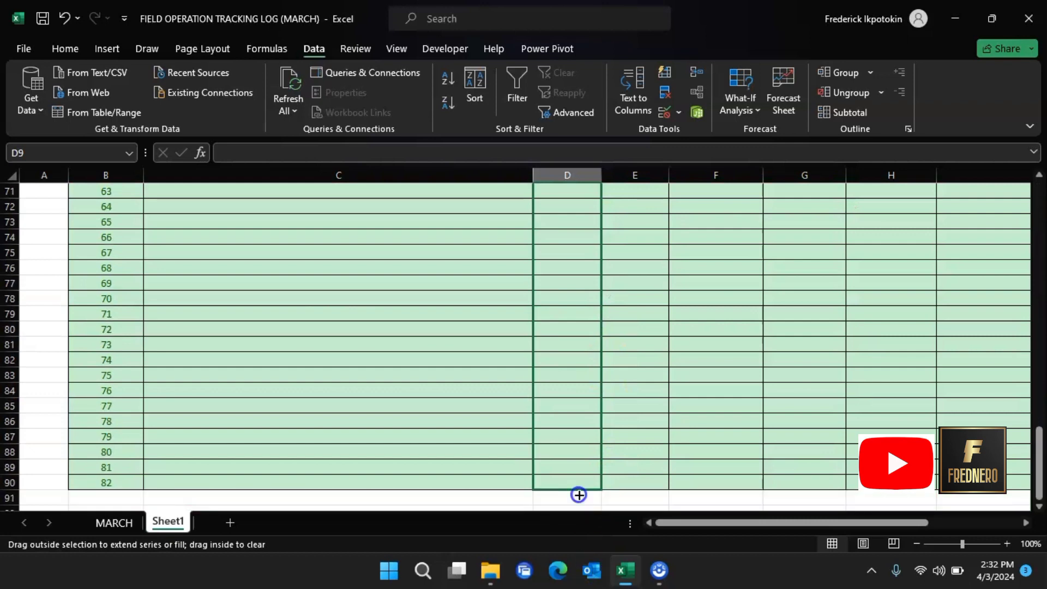
pyautogui.moveTo(579, 494)
pyautogui.mouseDown()
pyautogui.moveTo(589, 498)
pyautogui.moveTo(591, 487)
pyautogui.mouseUp()
pyautogui.click(593, 468)
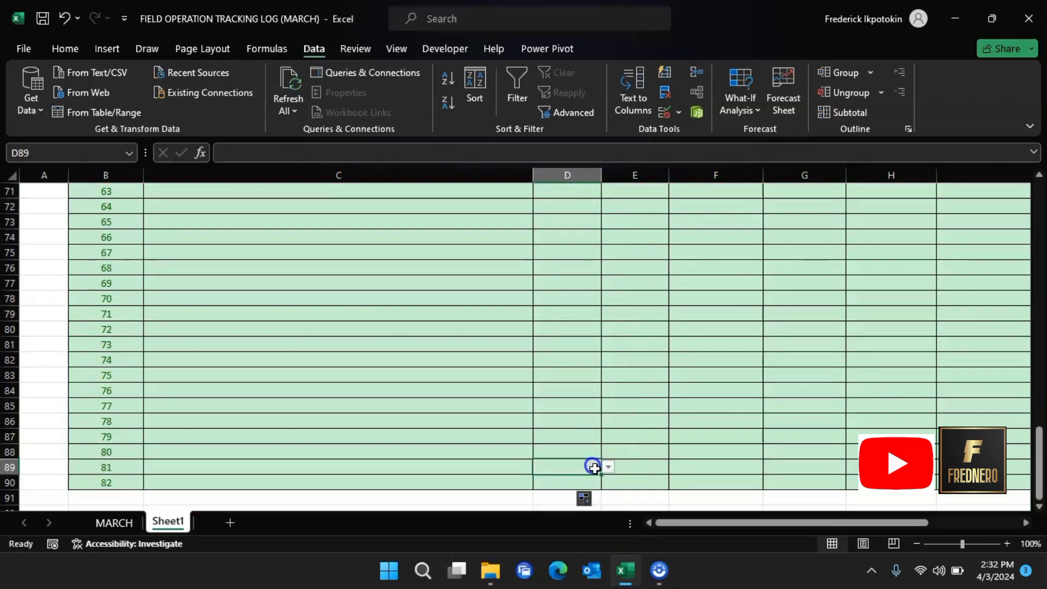
pyautogui.click(607, 467)
pyautogui.scroll(16, 615, 352)
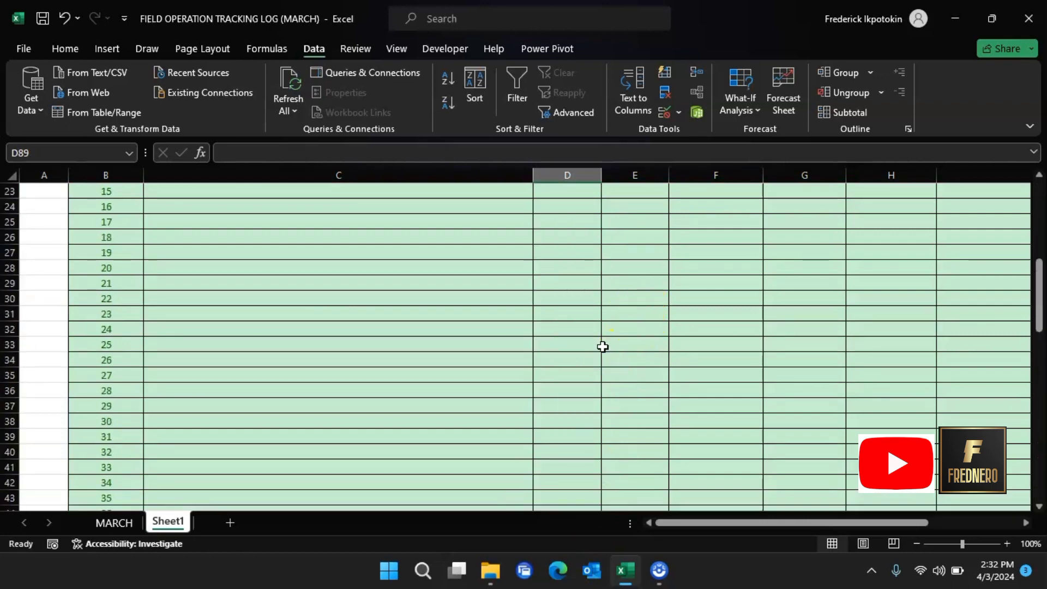
pyautogui.scroll(7, 603, 347)
# Step: Set issue 1's status in D9 to IN PROGRESS from its dropdown
pyautogui.click(580, 326)
pyautogui.click(612, 326)
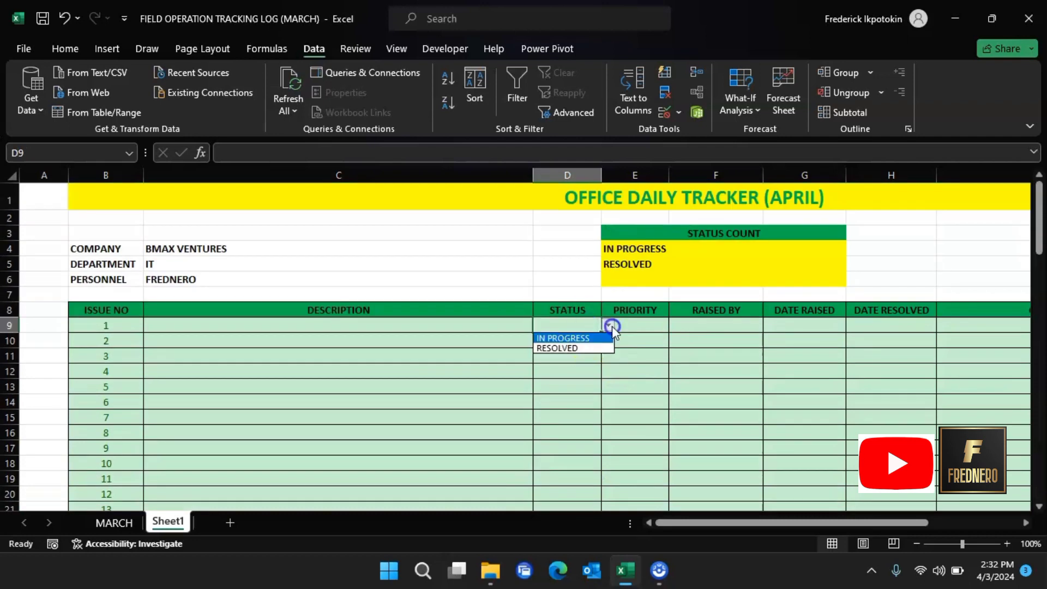
pyautogui.click(584, 342)
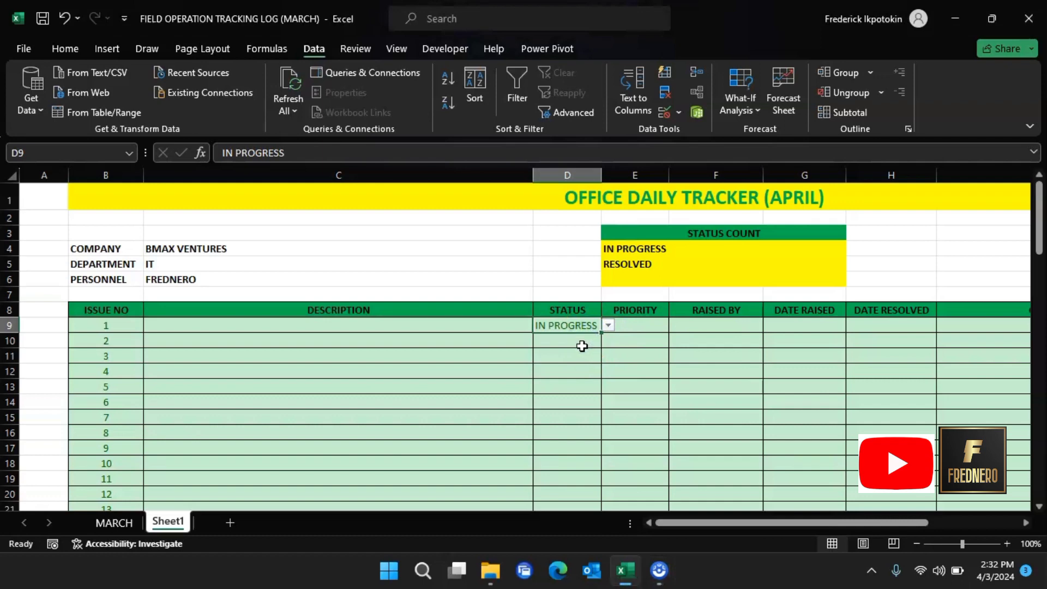
pyautogui.click(582, 340)
pyautogui.click(590, 326)
pyautogui.click(785, 248)
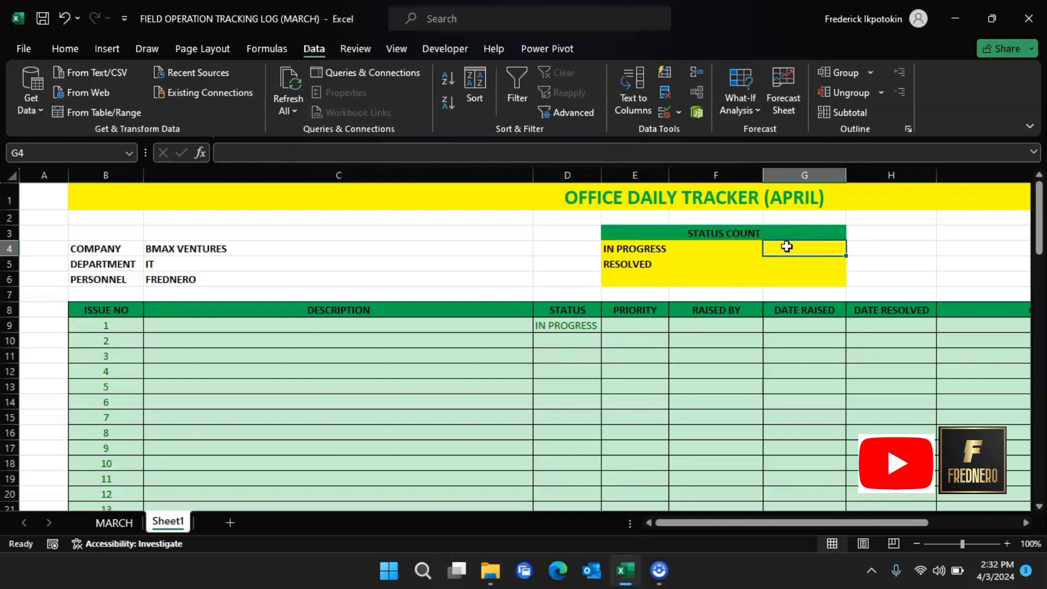
# Step: Enter =COUNTIF(D9:D90,"IN PROGRESS") in G4 to count in-progress issues
pyautogui.write('=COUNT')
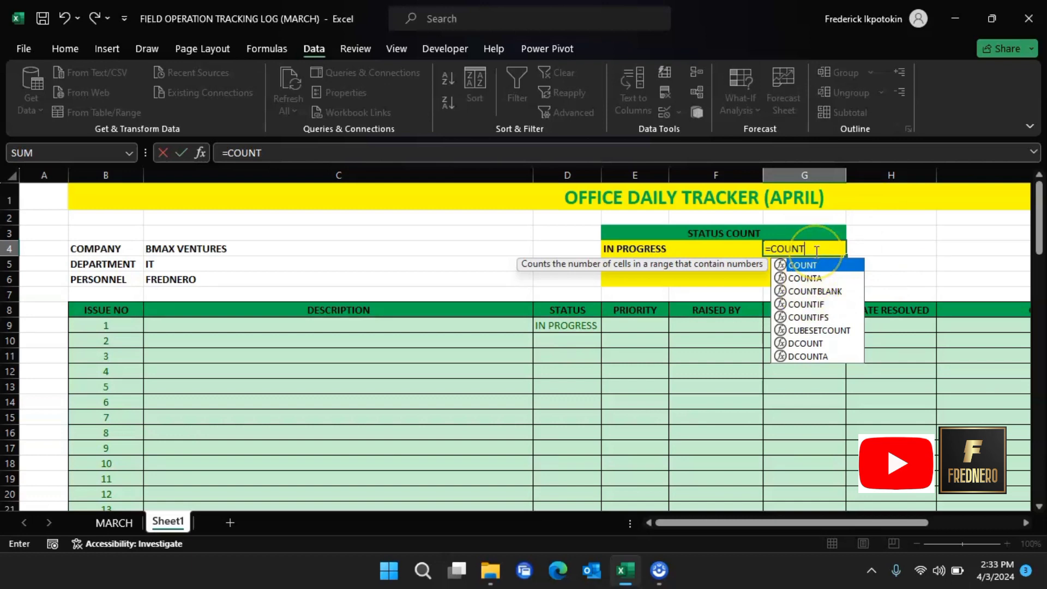
pyautogui.write('IF')
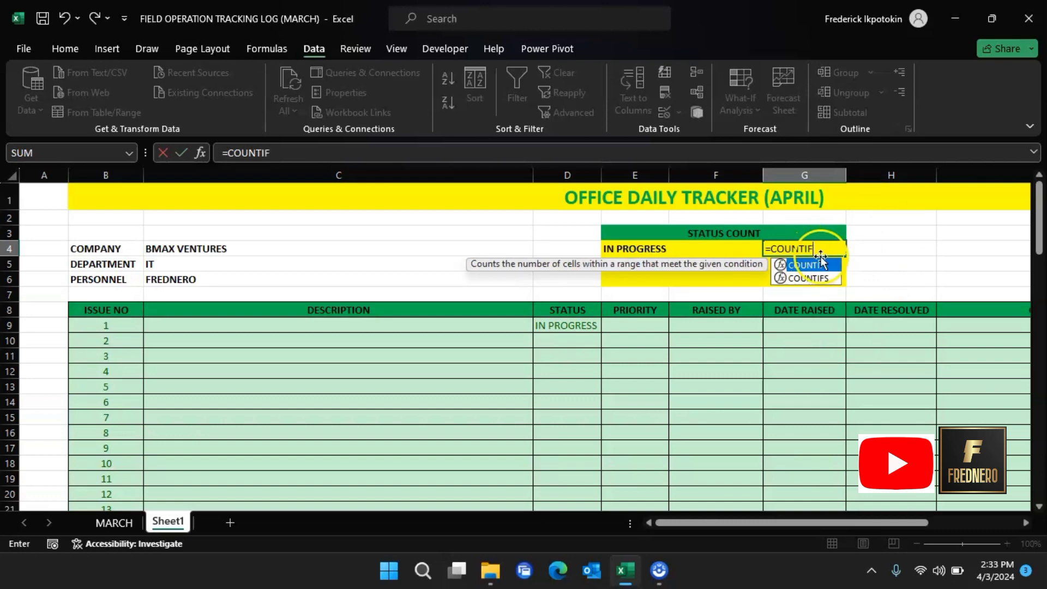
pyautogui.doubleClick(821, 266)
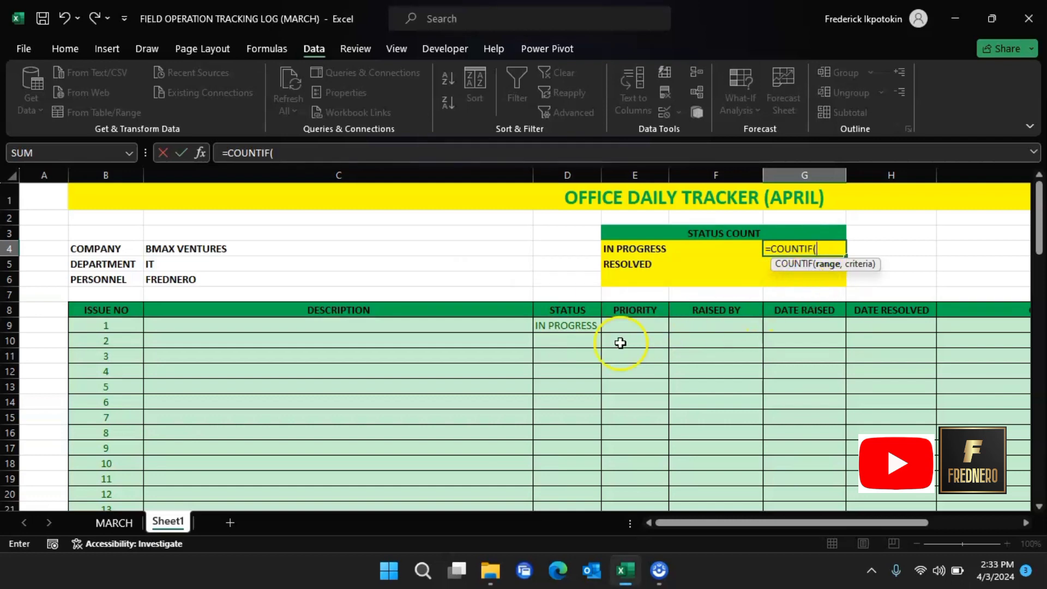
pyautogui.click(576, 325)
pyautogui.moveTo(575, 325); pyautogui.dragTo(573, 484)
pyautogui.scroll(20, 662, 328)
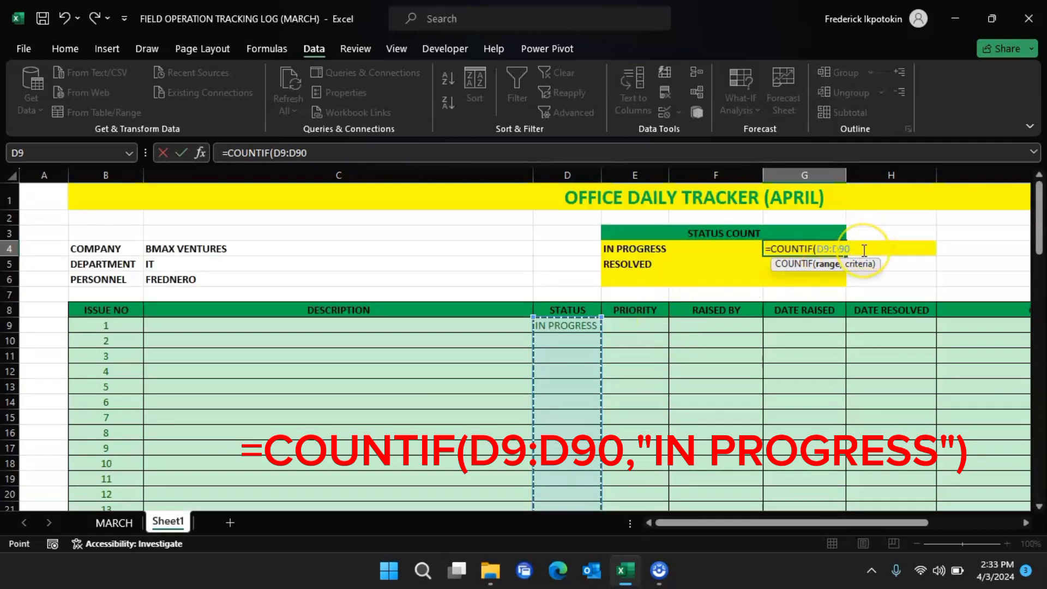
pyautogui.write(',"IN PROGRESS')
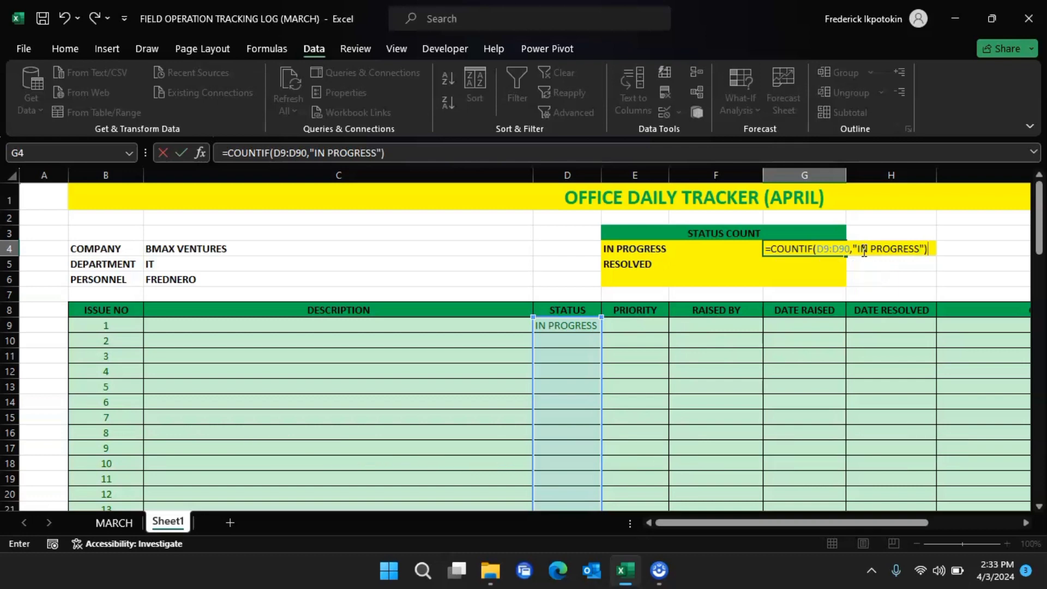
pyautogui.press('Return')
pyautogui.click(830, 272)
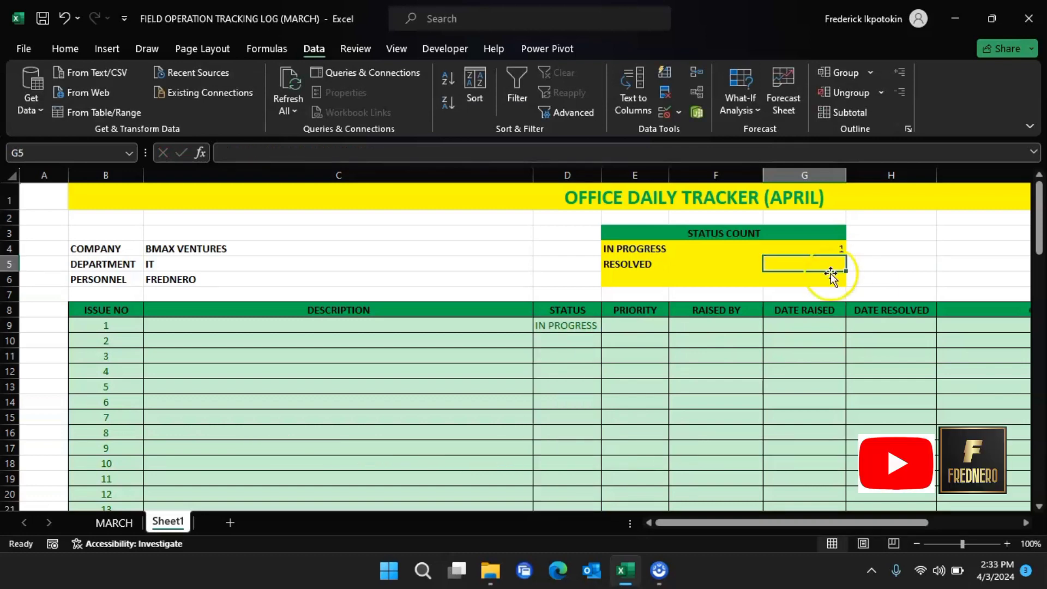
# Step: Centre the status count cells G4:G6
pyautogui.click(830, 245)
pyautogui.moveTo(807, 248); pyautogui.dragTo(794, 277)
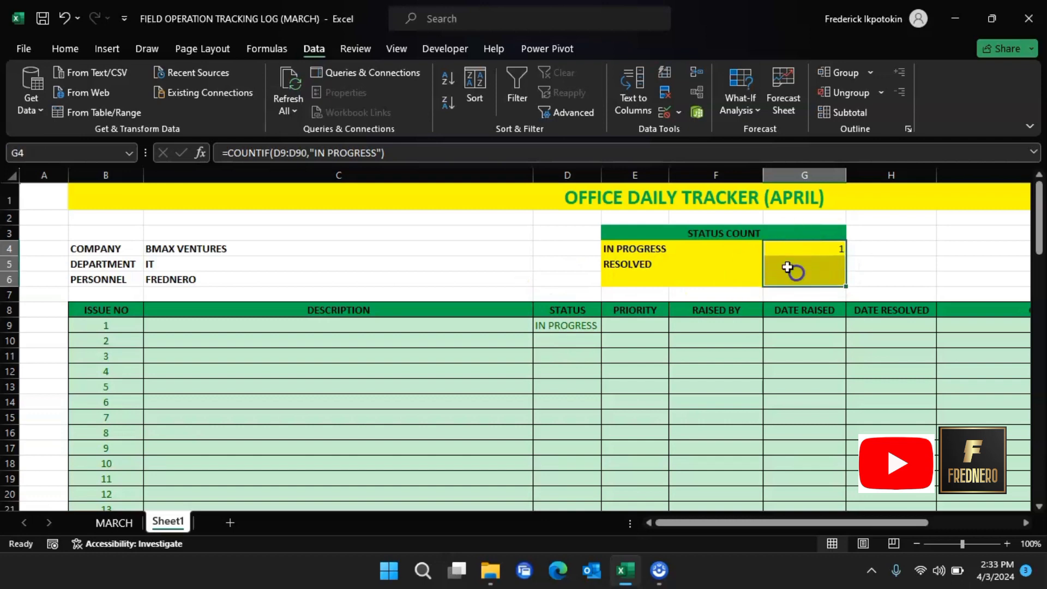
pyautogui.click(65, 49)
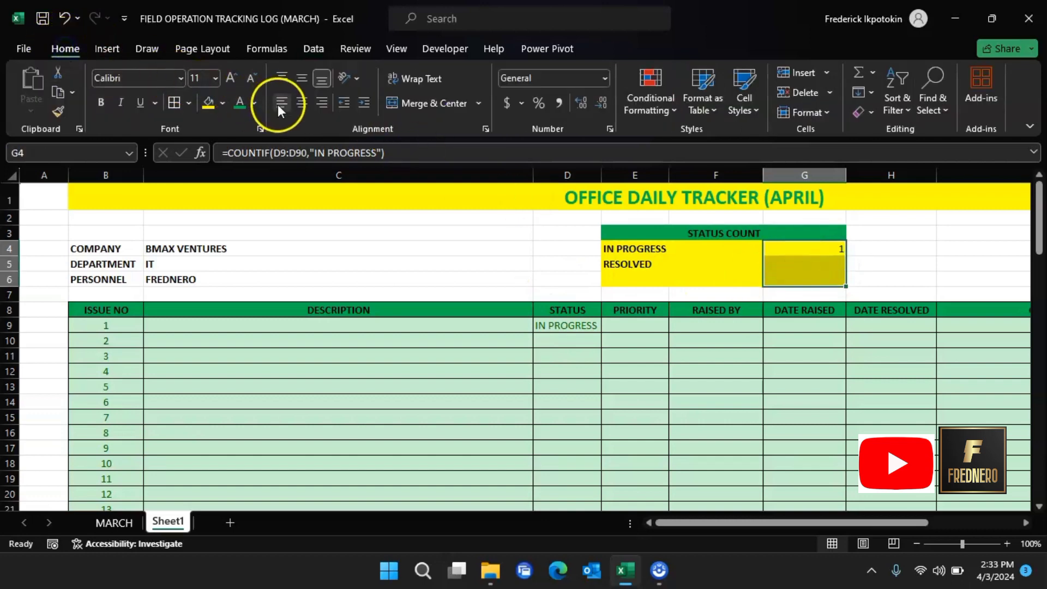
pyautogui.click(814, 246)
pyautogui.click(589, 325)
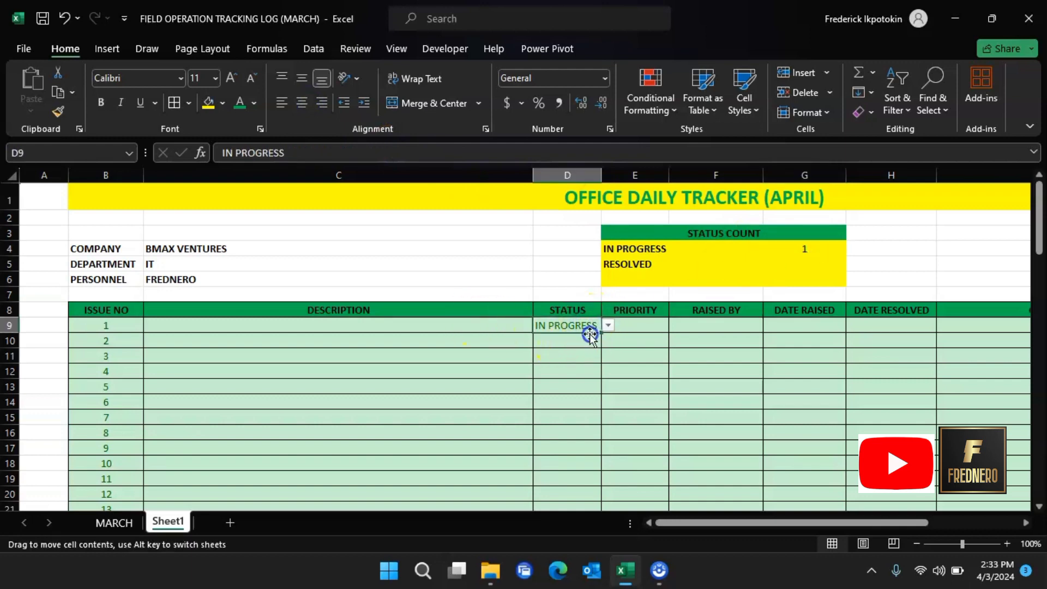
# Step: Set issues 2 and 3 to IN PROGRESS, raising the G4 count to 3
pyautogui.click(594, 339)
pyautogui.click(609, 340)
pyautogui.click(578, 353)
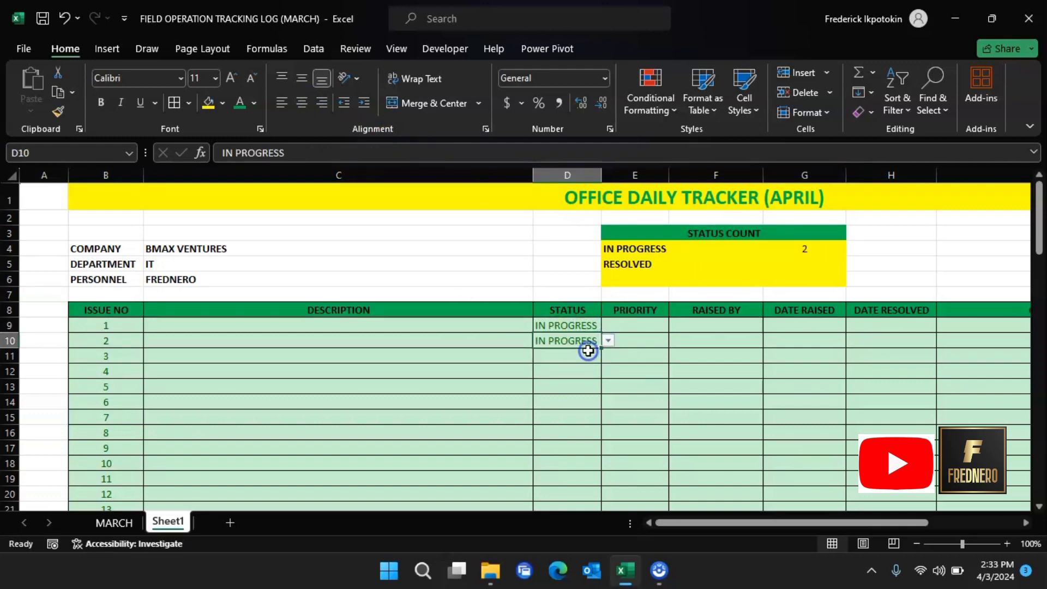
pyautogui.click(582, 355)
pyautogui.click(608, 355)
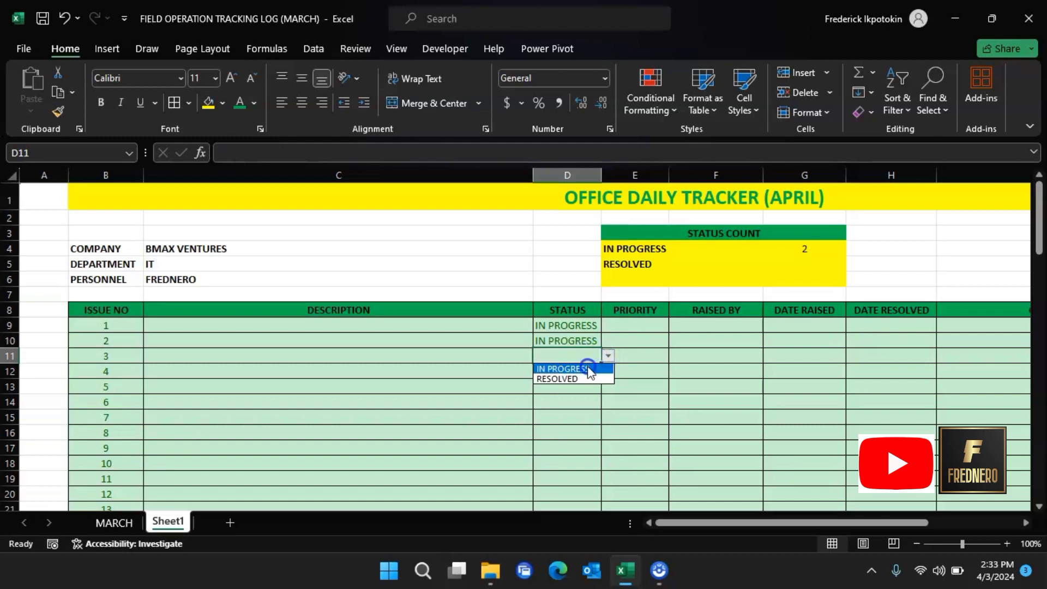
pyautogui.click(585, 367)
pyautogui.click(576, 372)
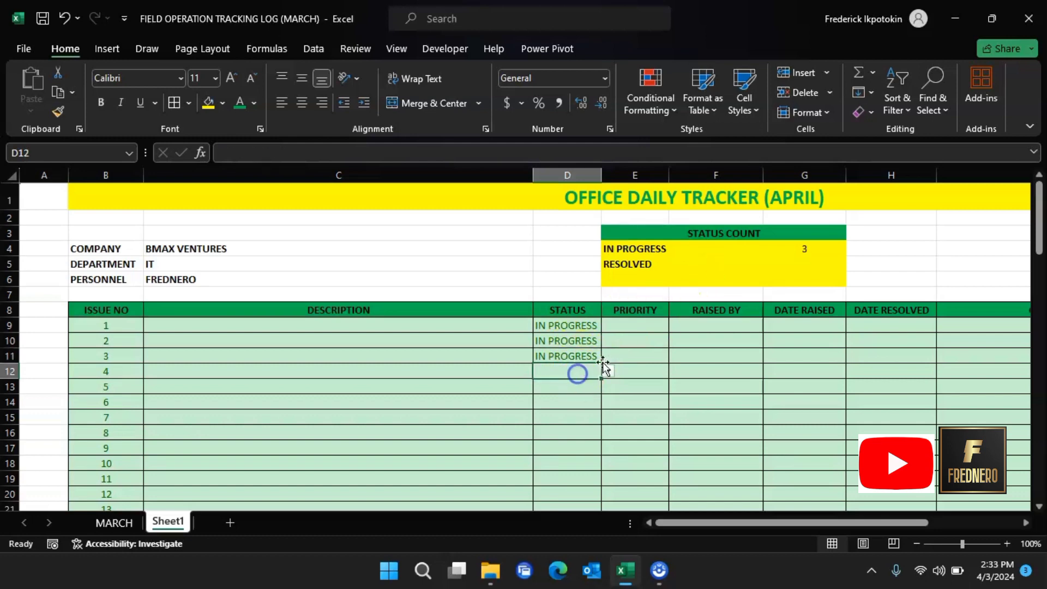
pyautogui.click(811, 266)
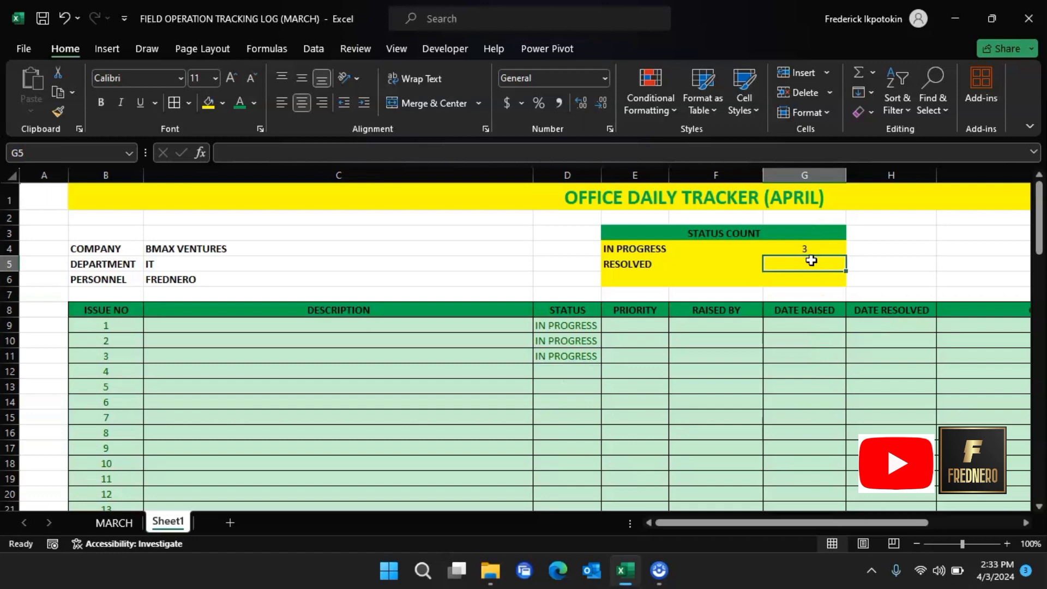
# Step: Enter =COUNTIF(D9:D90,"RESOLVED") in G5 to count resolved issues
pyautogui.write('CO')
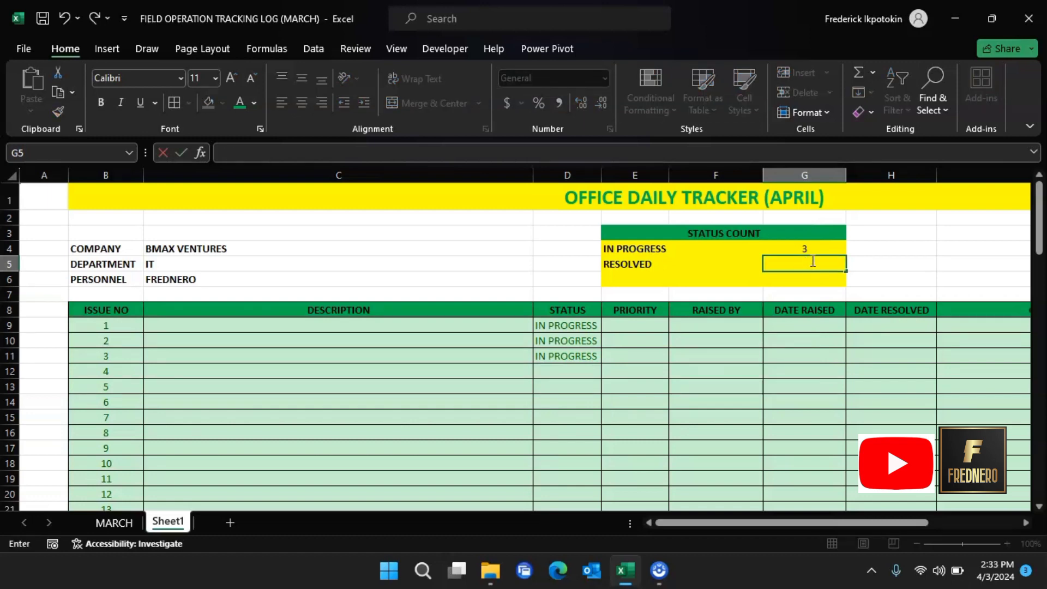
pyautogui.write('=COUNT')
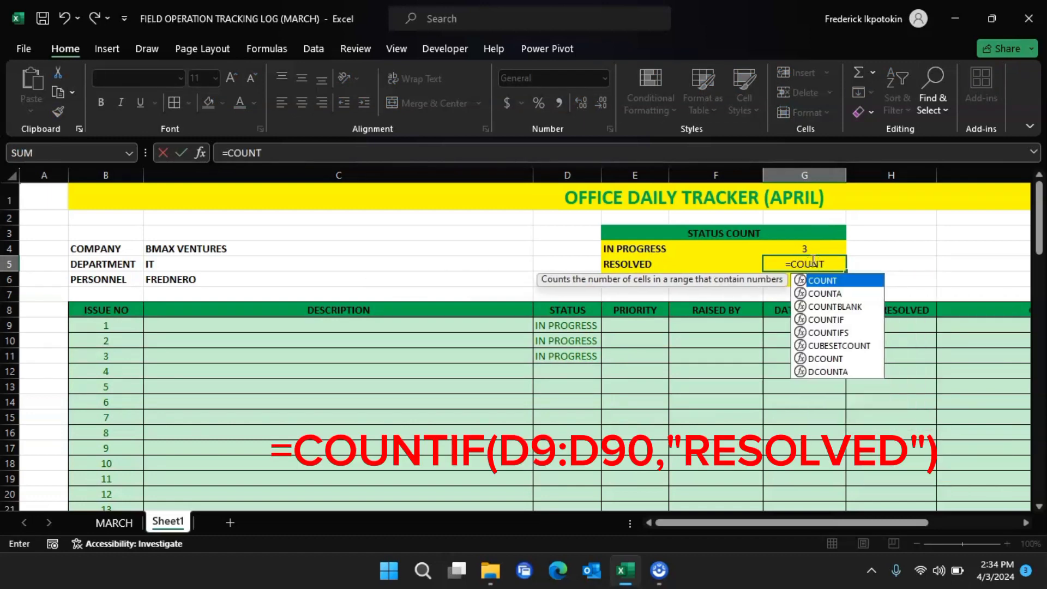
pyautogui.write('IF')
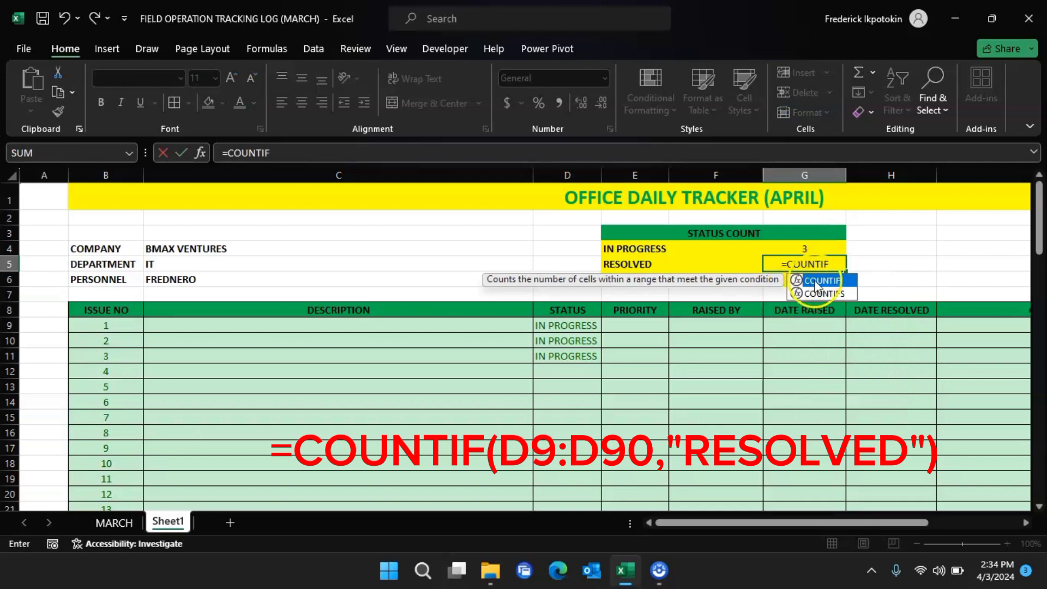
pyautogui.doubleClick(823, 281)
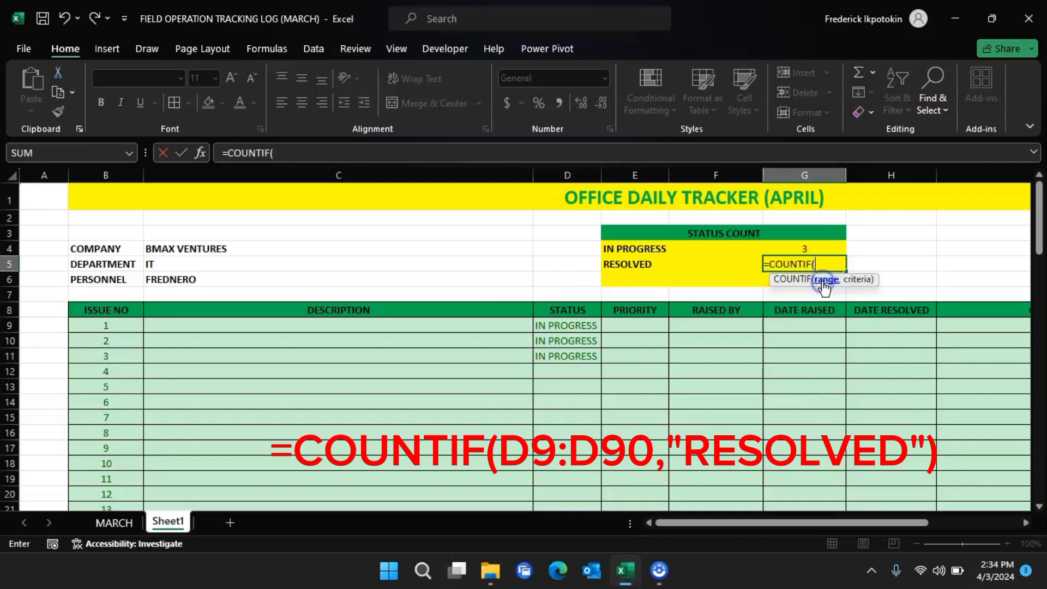
pyautogui.click(584, 323)
pyautogui.moveTo(584, 323); pyautogui.dragTo(568, 475)
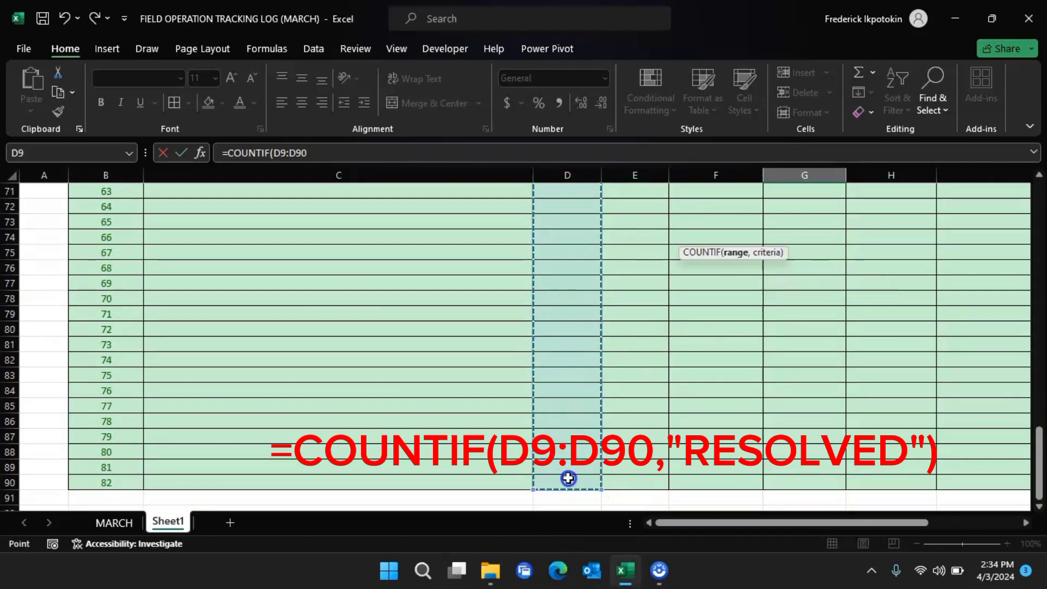
pyautogui.scroll(8, 695, 316)
pyautogui.scroll(15, 696, 316)
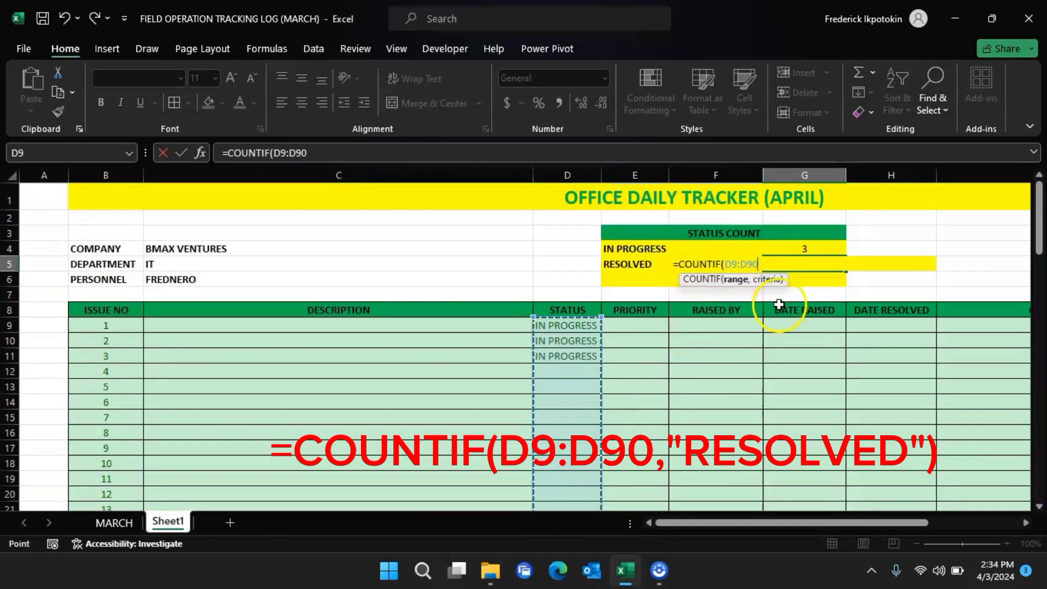
pyautogui.write(',"RESOLVED')
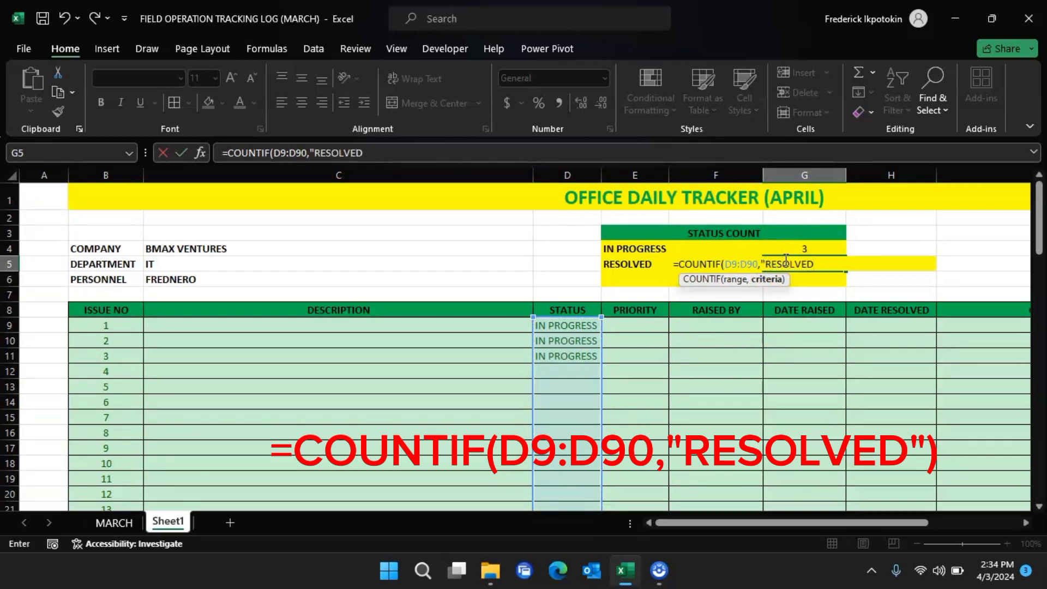
pyautogui.write('")')
pyautogui.press('Return')
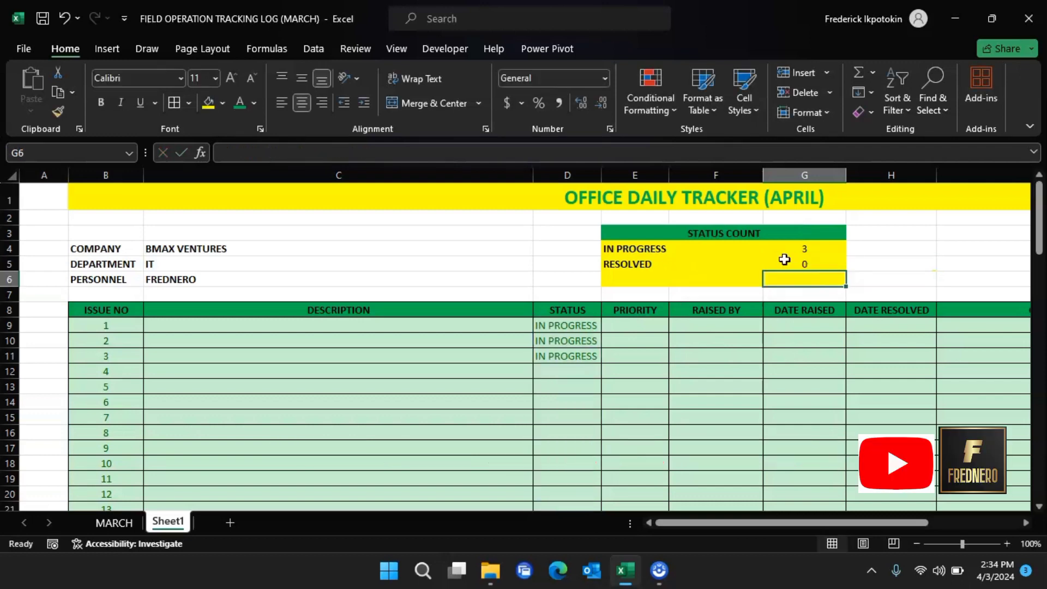
pyautogui.click(777, 264)
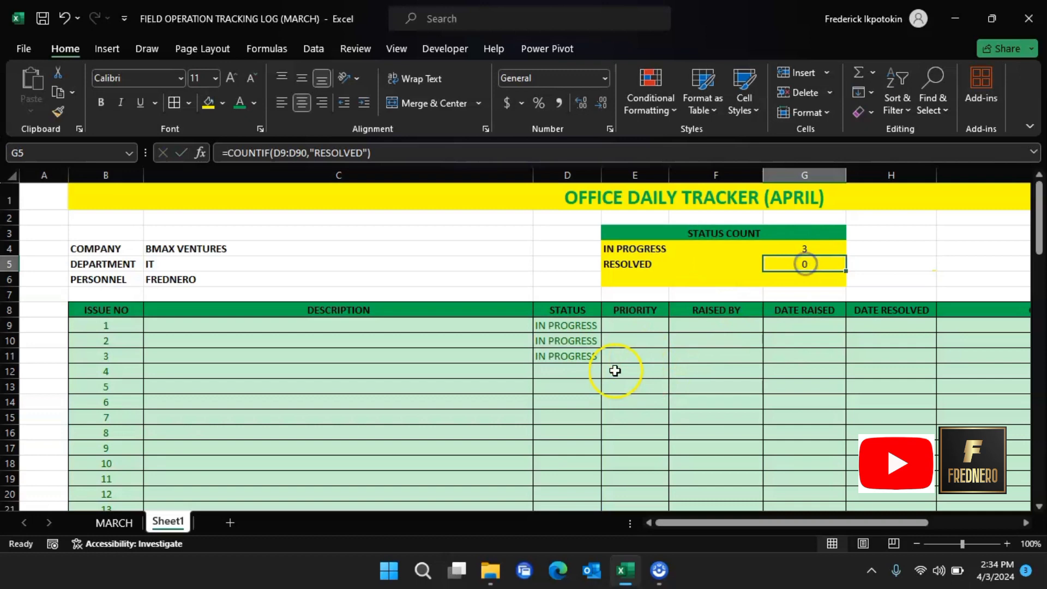
# Step: Mark issues 4 and 2 as RESOLVED so both status counts read 2
pyautogui.click(580, 372)
pyautogui.click(608, 372)
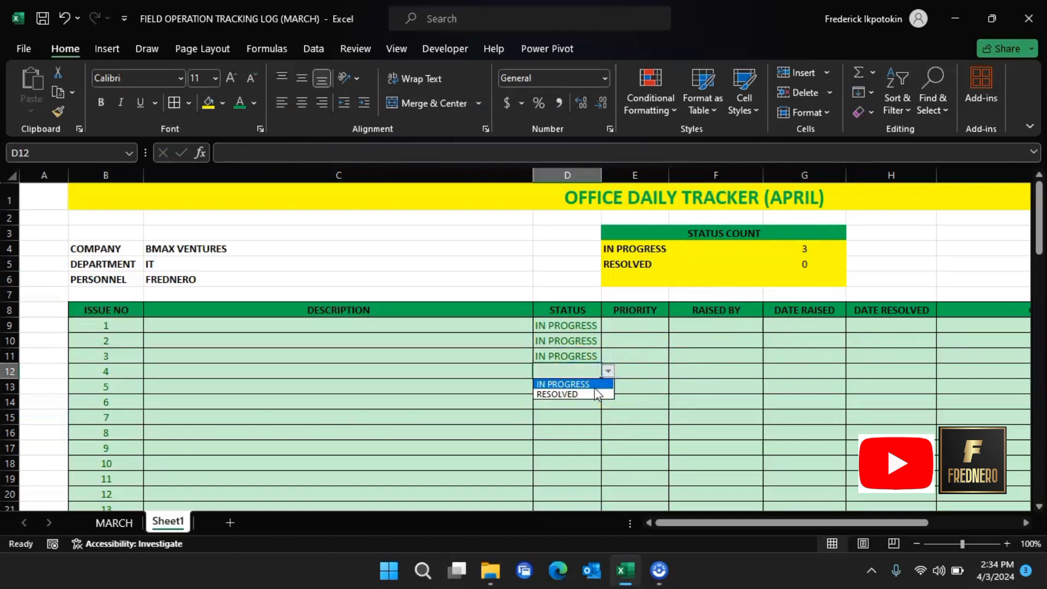
pyautogui.click(593, 395)
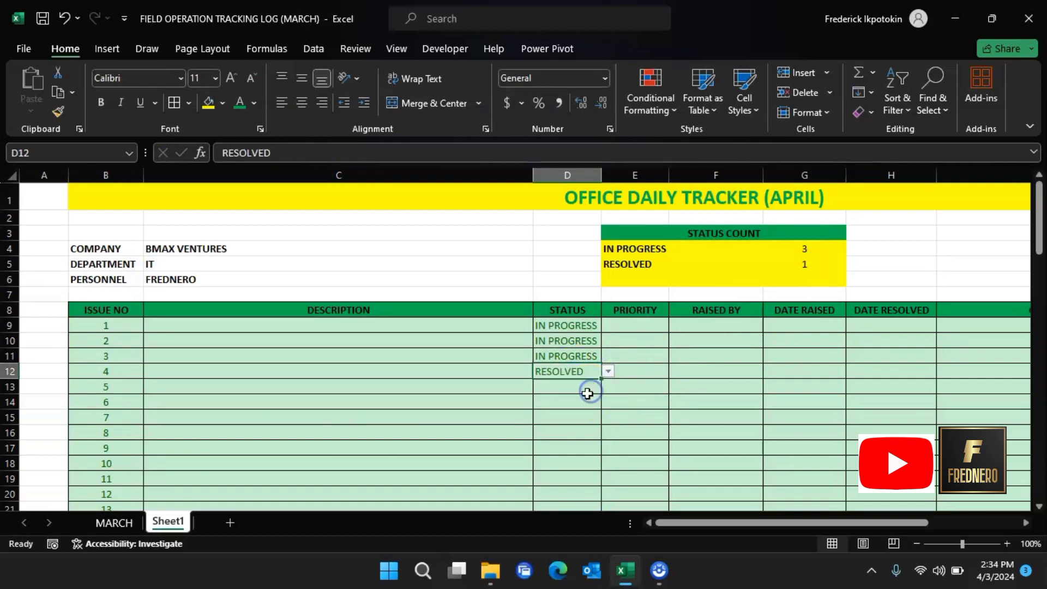
pyautogui.click(592, 341)
pyautogui.click(607, 340)
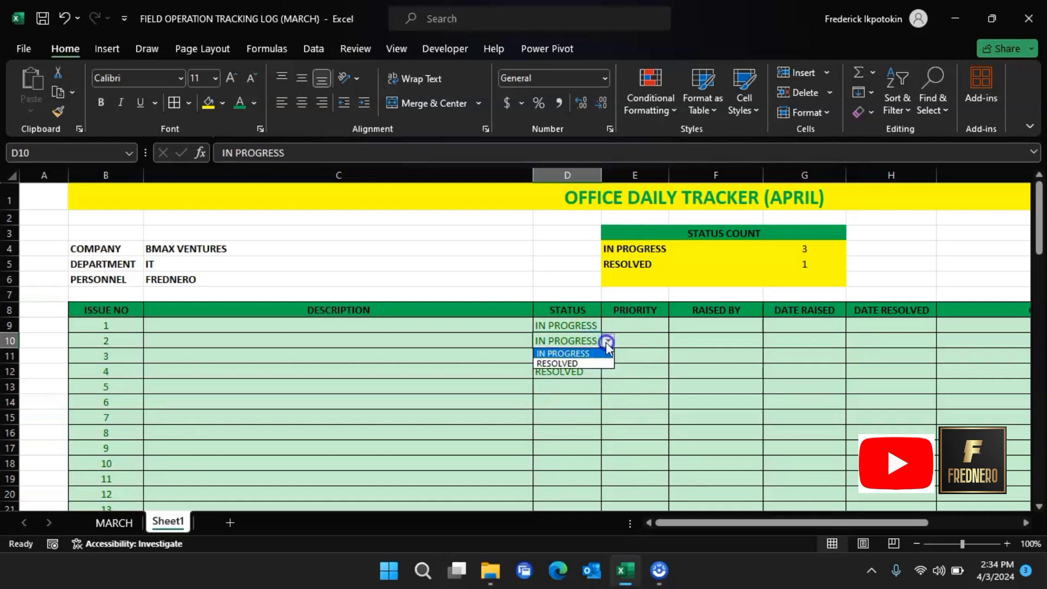
pyautogui.click(592, 356)
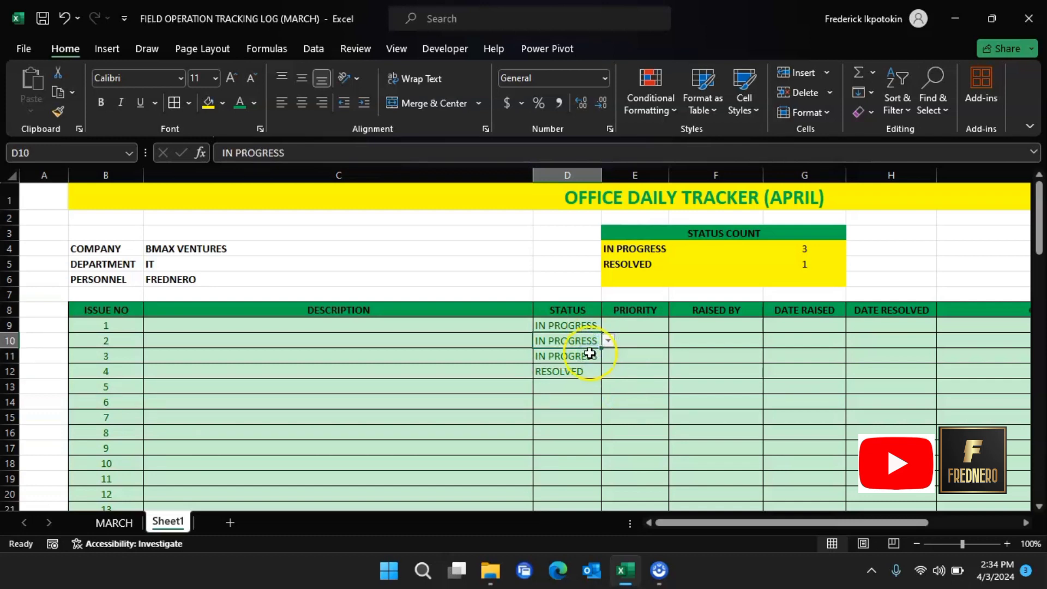
pyautogui.click(608, 340)
pyautogui.click(594, 363)
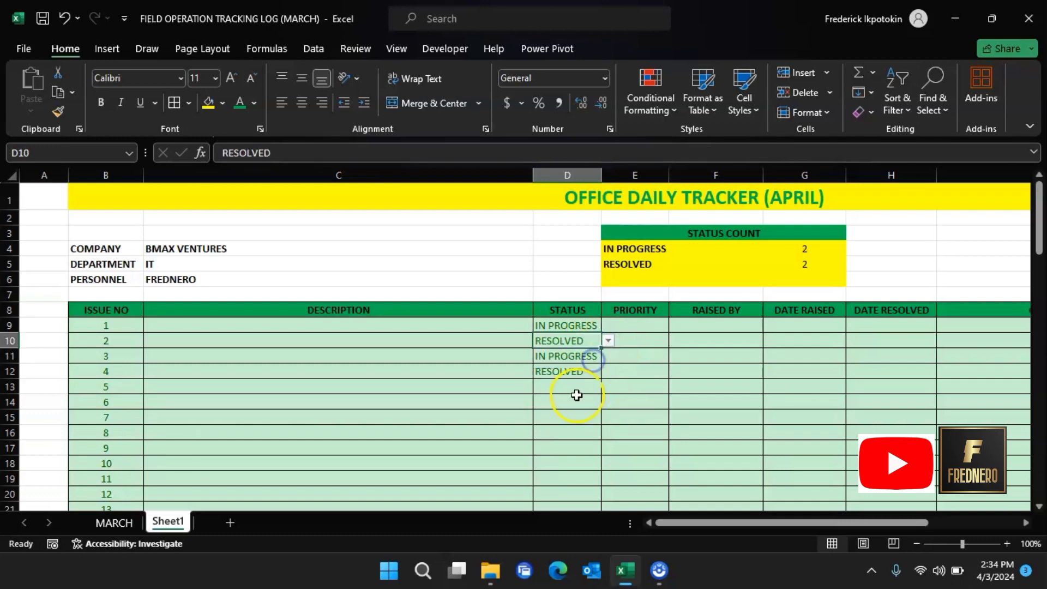
pyautogui.scroll(-3, 575, 394)
pyautogui.scroll(3, 577, 394)
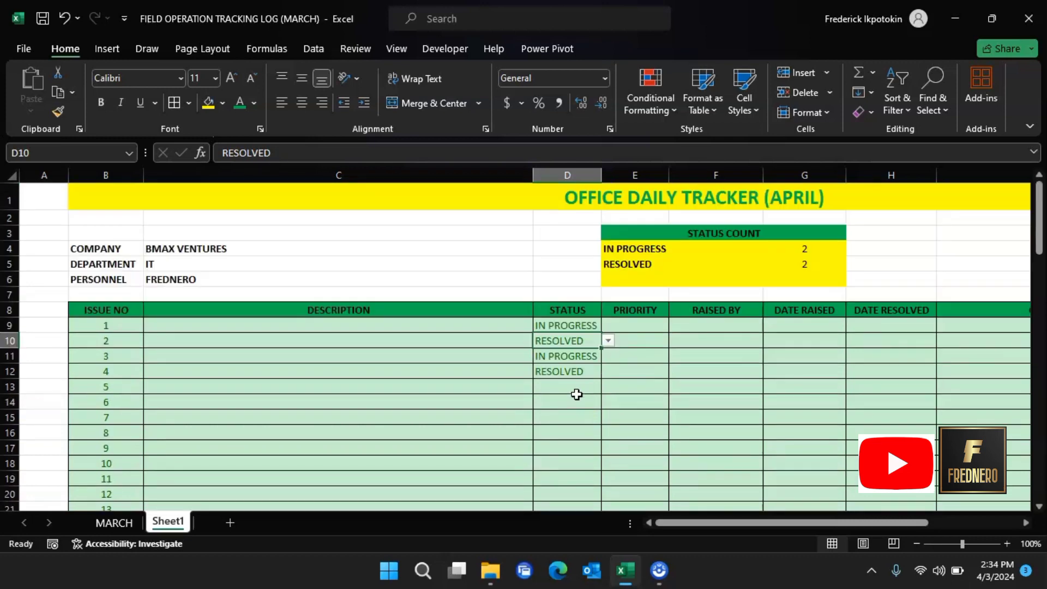
pyautogui.scroll(-2, 752, 424)
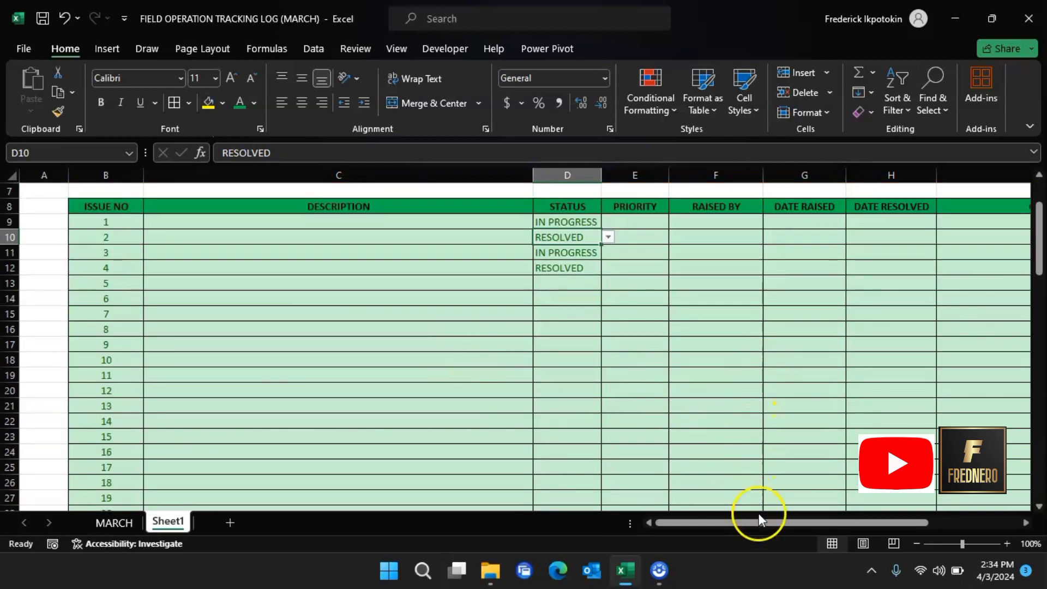
pyautogui.scroll(2, 732, 413)
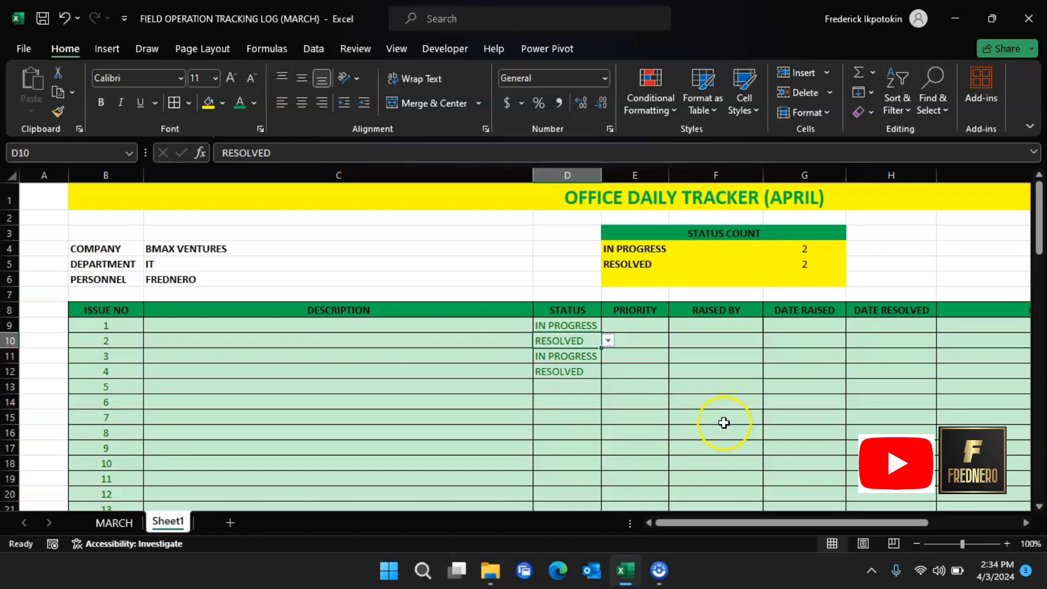
pyautogui.moveTo(781, 521); pyautogui.dragTo(900, 509)
# Step: Unmerge the OFFICE DAILY TRACKER (APRIL) title and re-merge it across B1:I1
pyautogui.click(624, 247)
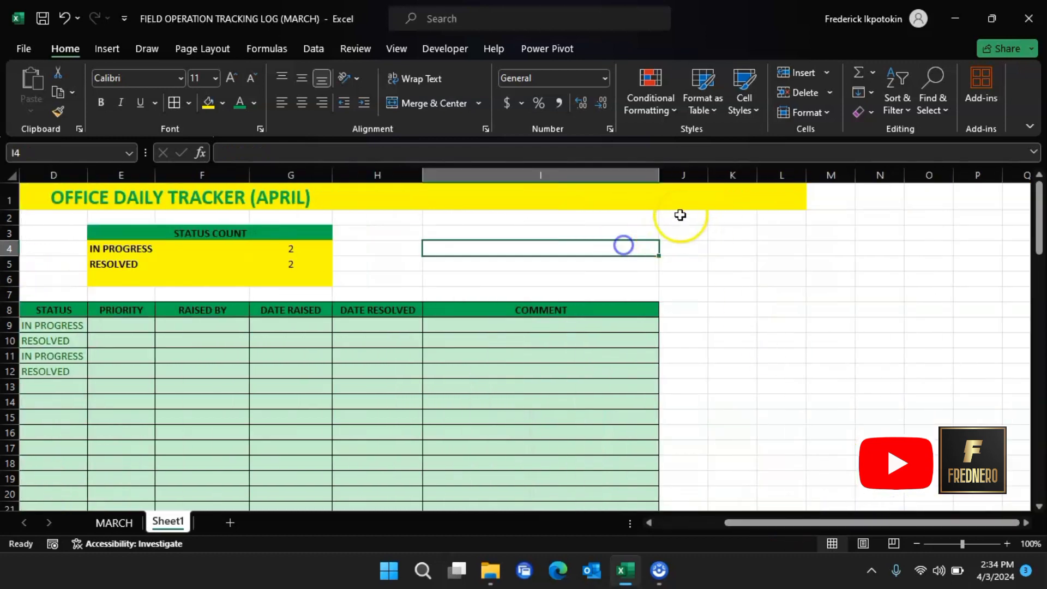
pyautogui.click(636, 206)
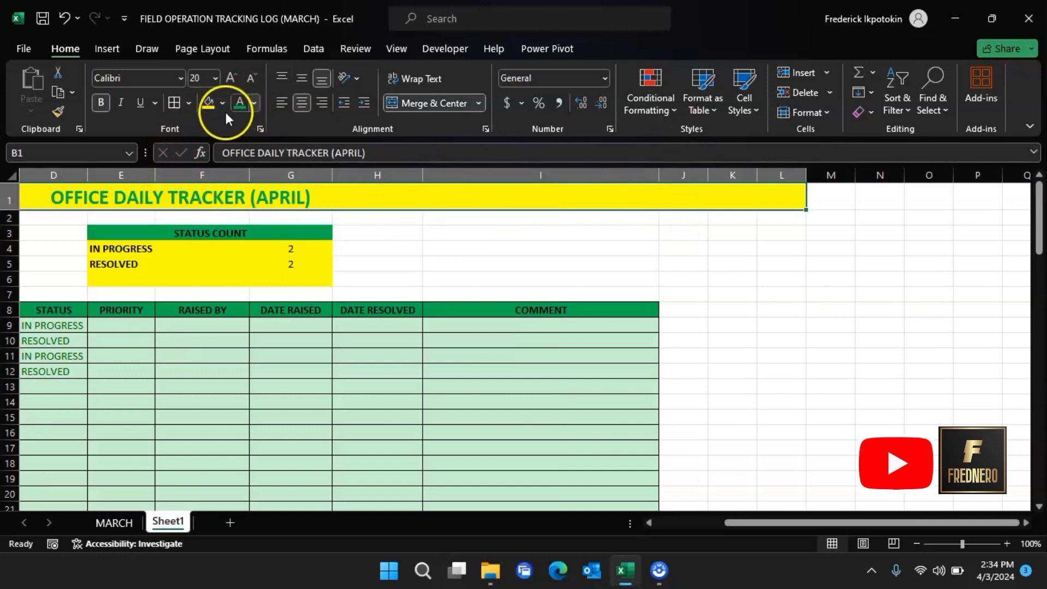
pyautogui.click(424, 100)
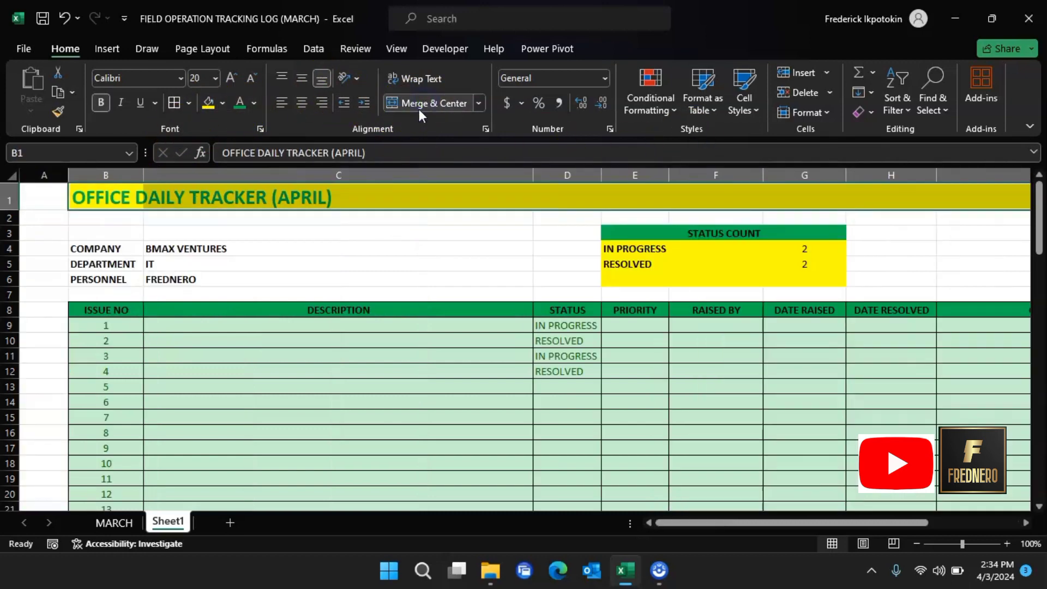
pyautogui.click(103, 199)
pyautogui.moveTo(103, 199); pyautogui.dragTo(603, 206)
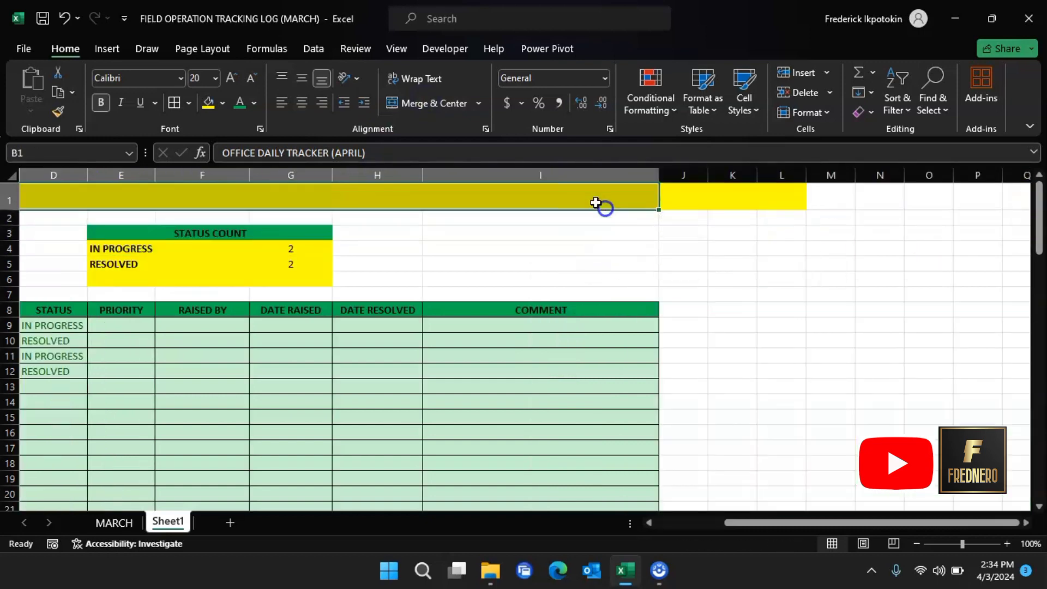
pyautogui.click(425, 107)
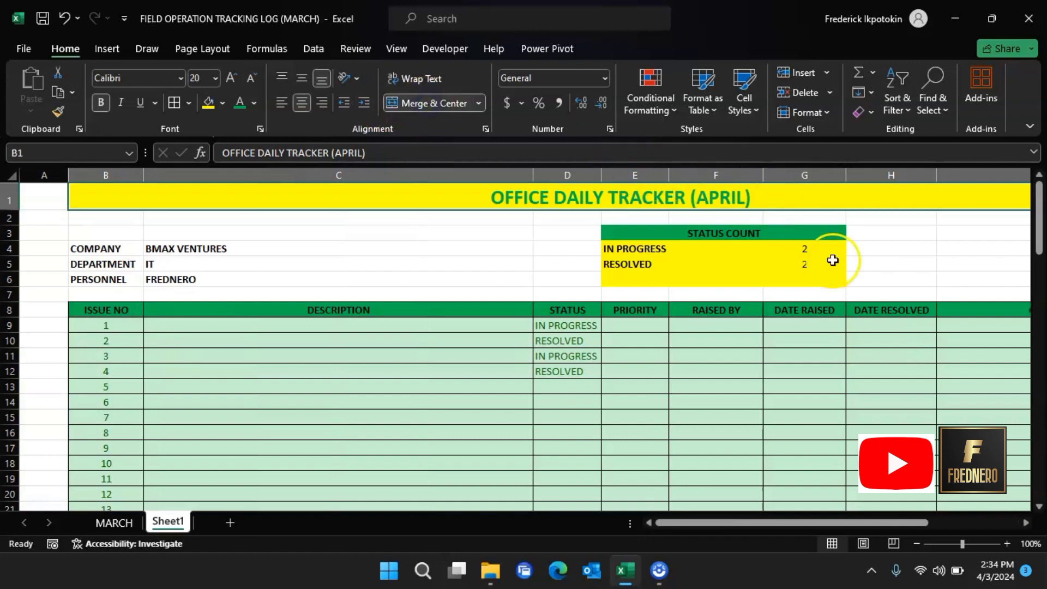
# Step: Set the leftover yellow cells J1:L1 to No Fill
pyautogui.moveTo(727, 523); pyautogui.dragTo(799, 525)
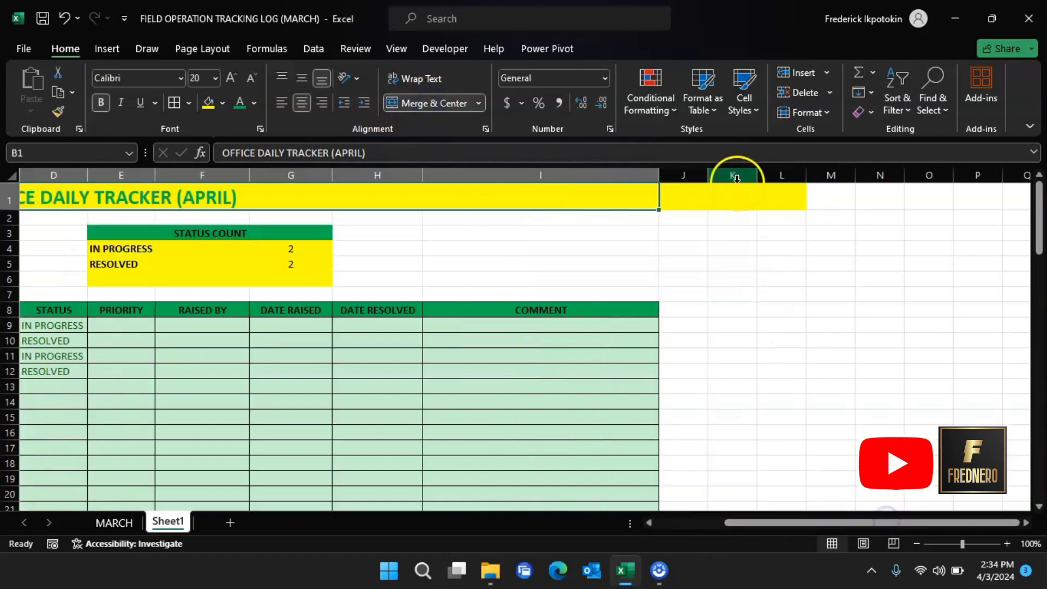
pyautogui.click(729, 215)
pyautogui.click(707, 200)
pyautogui.moveTo(707, 200); pyautogui.dragTo(786, 206)
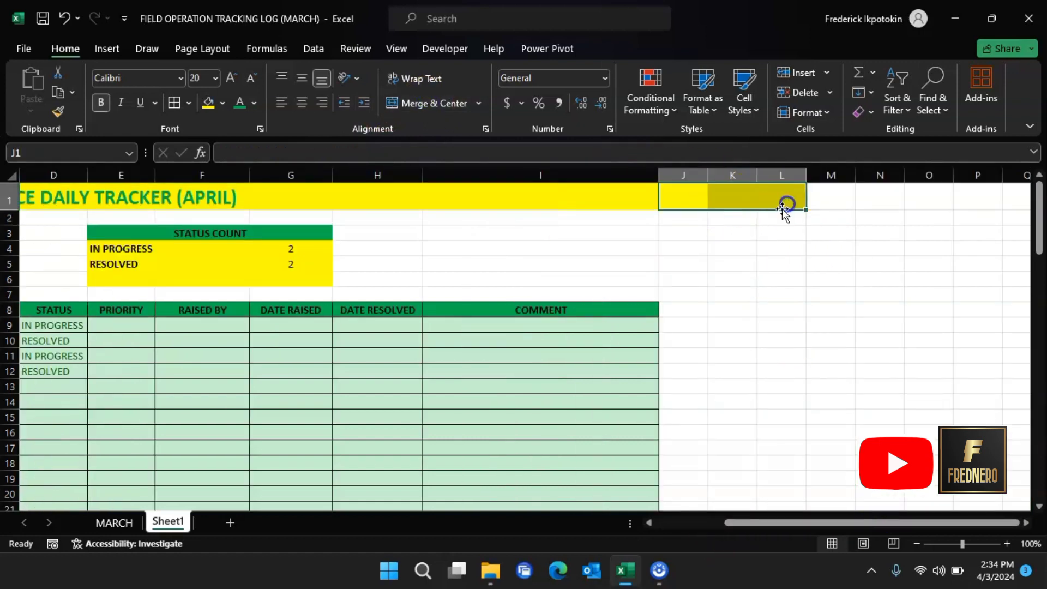
pyautogui.click(224, 103)
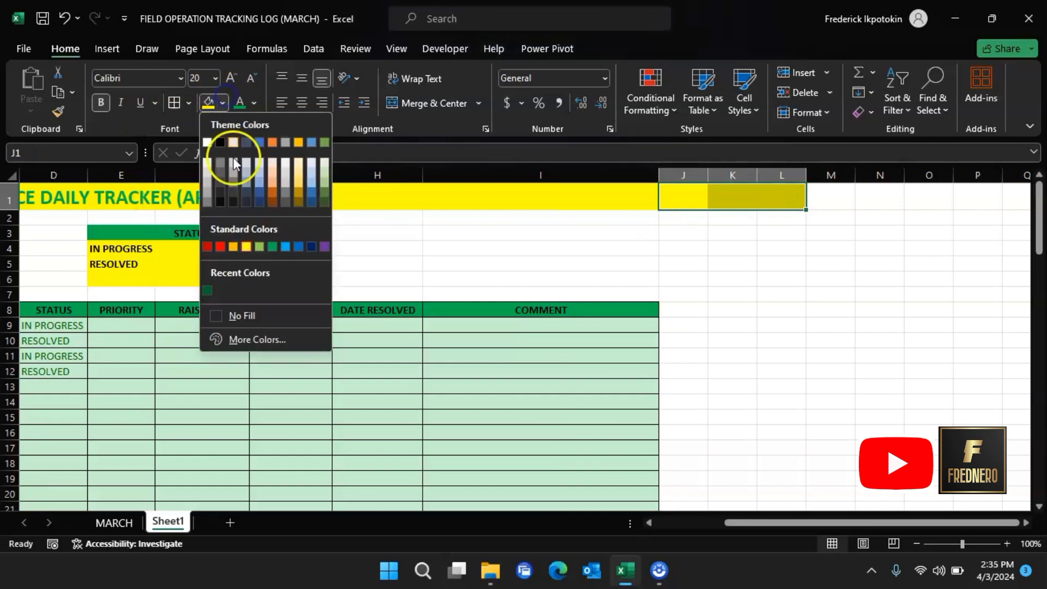
pyautogui.click(257, 310)
pyautogui.moveTo(744, 522); pyautogui.dragTo(773, 517)
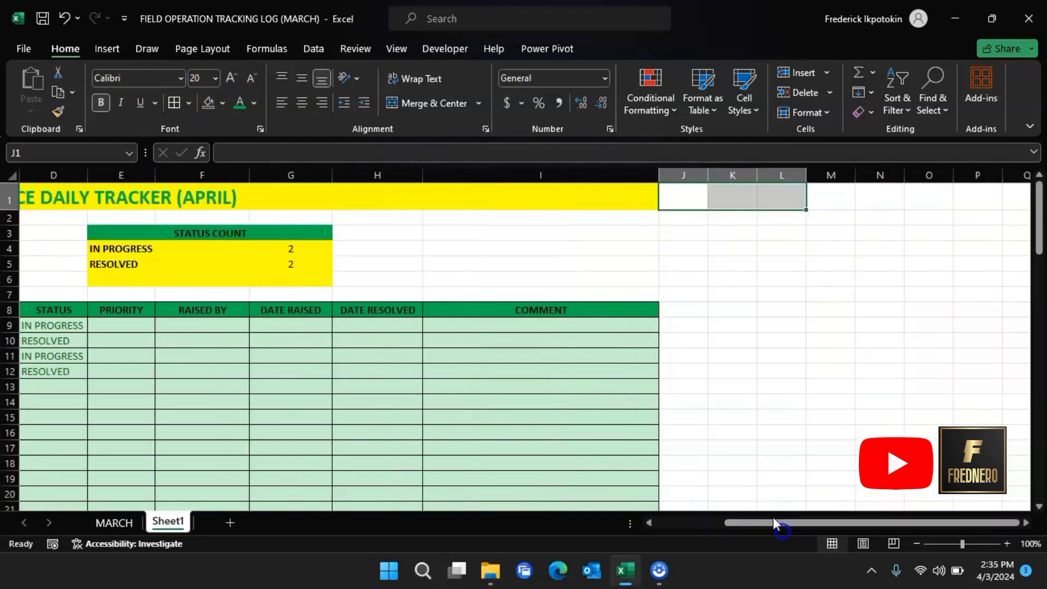
pyautogui.click(637, 233)
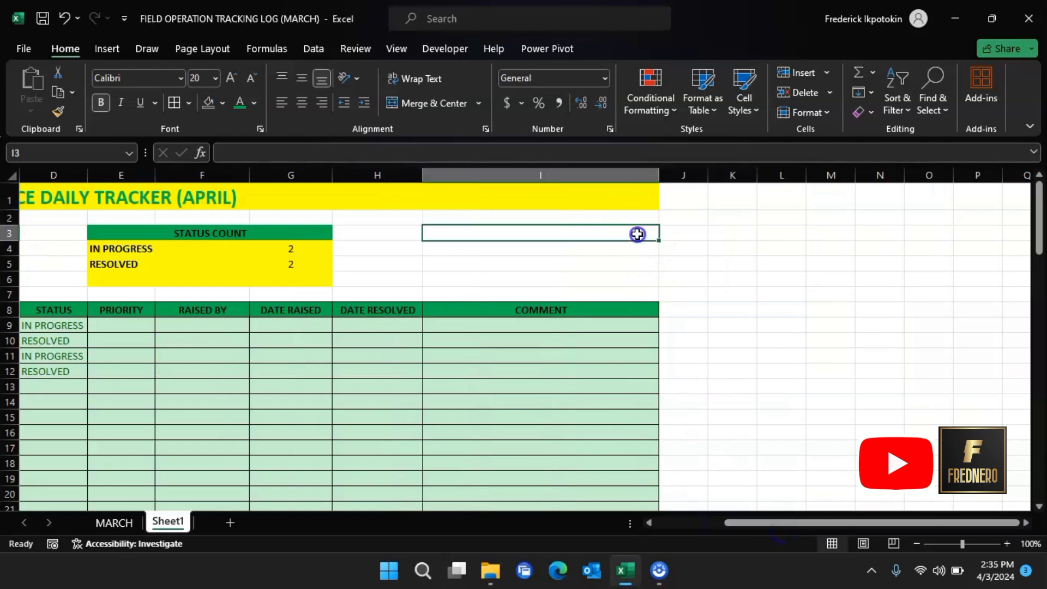
# Step: Insert the FREDNERO logo picture from this computer into the sheet
pyautogui.click(112, 47)
pyautogui.click(189, 100)
pyautogui.click(220, 154)
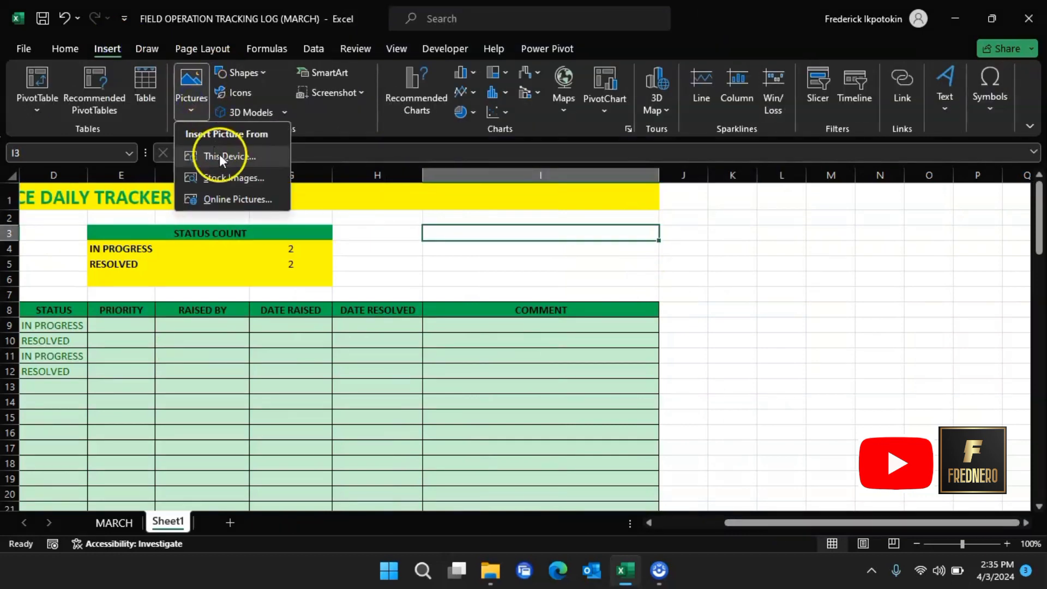
pyautogui.click(179, 222)
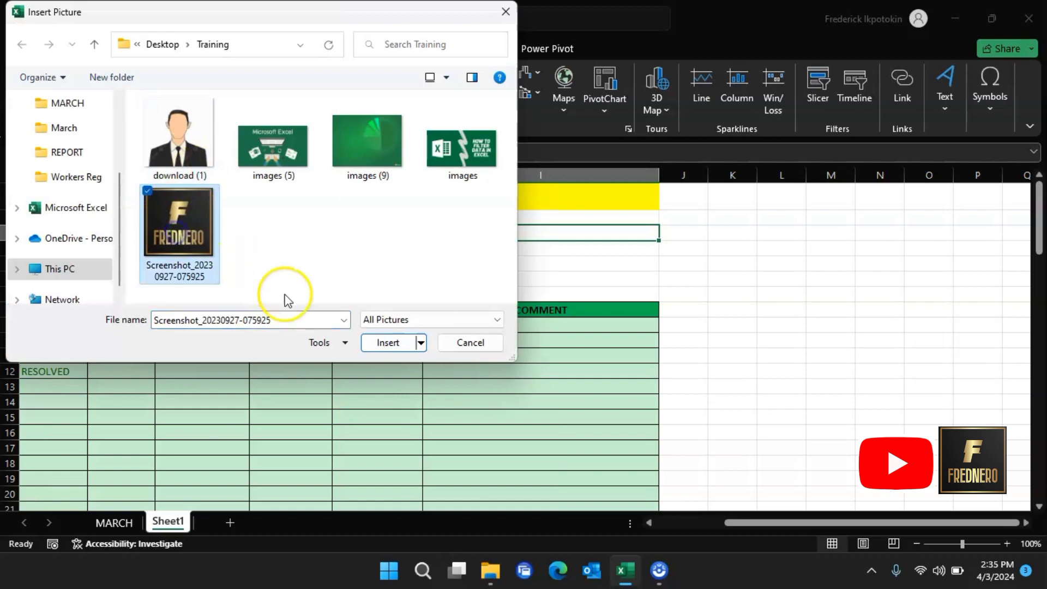
pyautogui.click(387, 343)
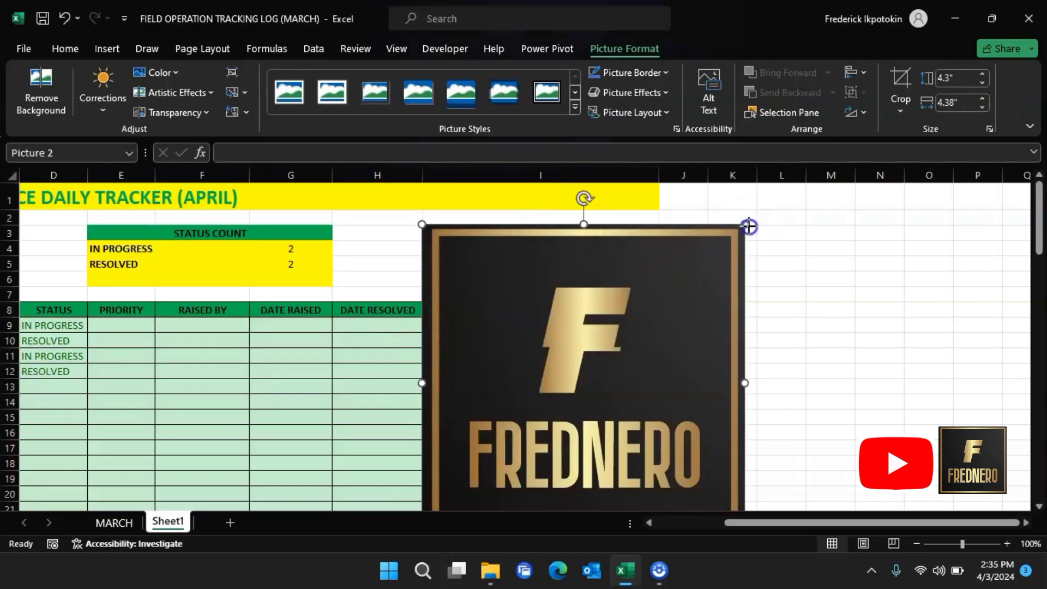
# Step: Shrink the logo to about 1.2 inches and place it above the COMMENT header
pyautogui.moveTo(748, 224); pyautogui.dragTo(553, 413)
pyautogui.moveTo(518, 467); pyautogui.dragTo(628, 328)
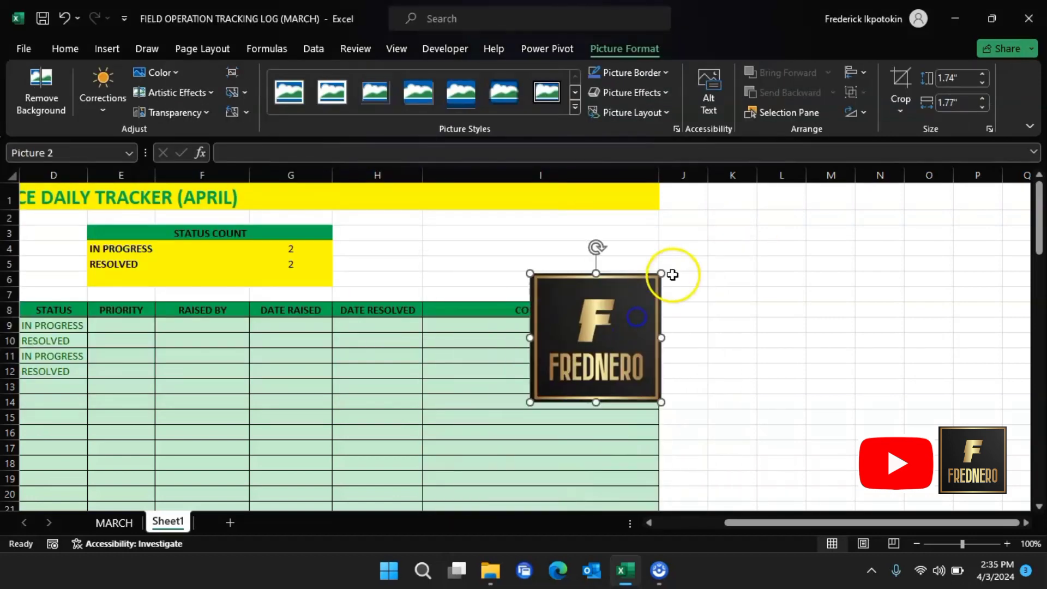
pyautogui.moveTo(663, 274); pyautogui.dragTo(632, 255)
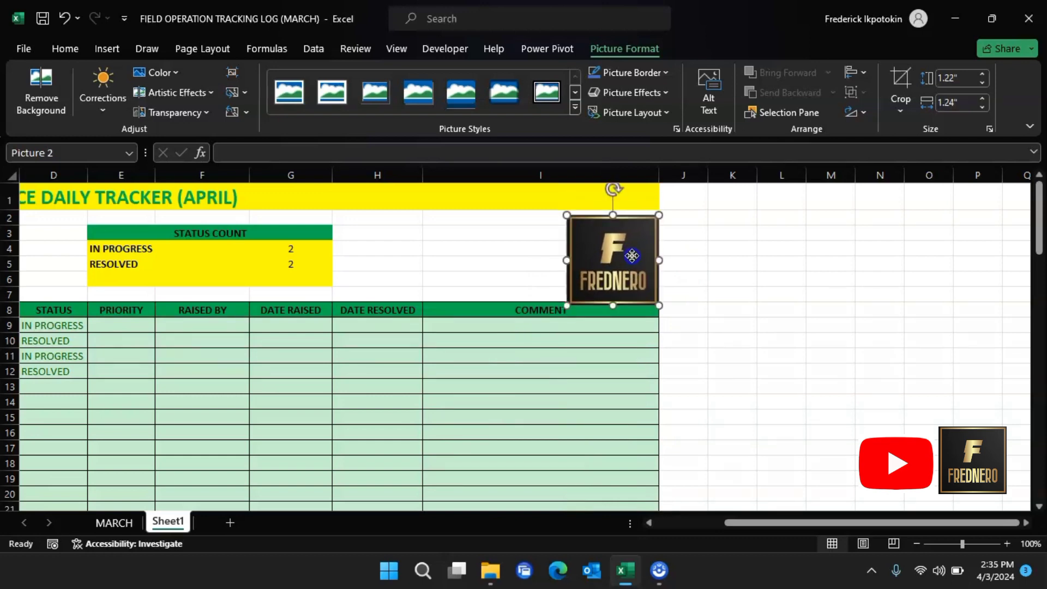
pyautogui.press('Up')
pyautogui.press('Up')
pyautogui.press('Up')
pyautogui.press('Up')
pyautogui.press('Up')
pyautogui.press('Up')
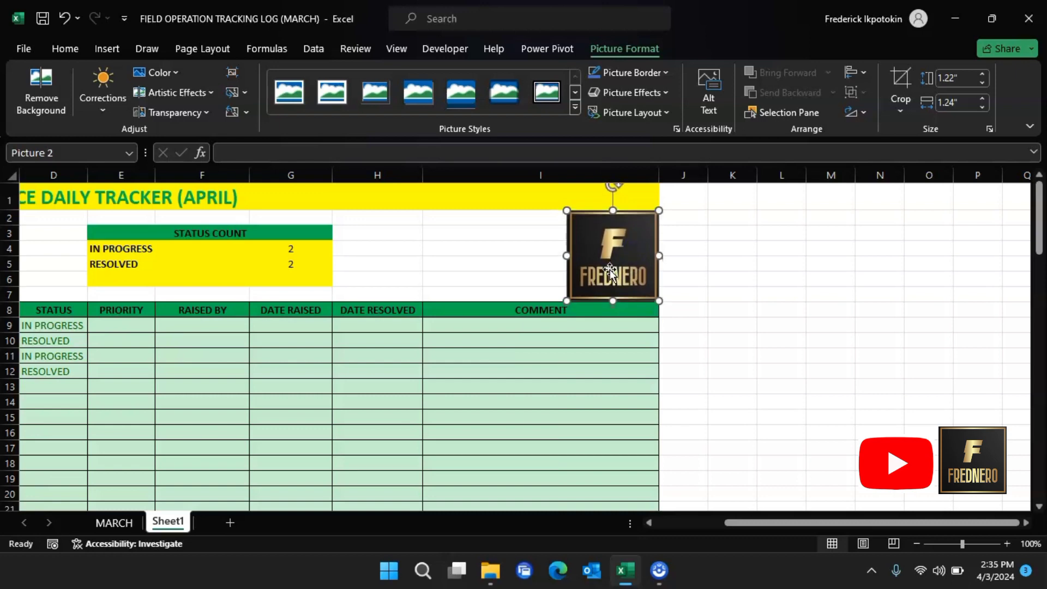
pyautogui.press('Left')
pyautogui.press('Left')
pyautogui.click(714, 264)
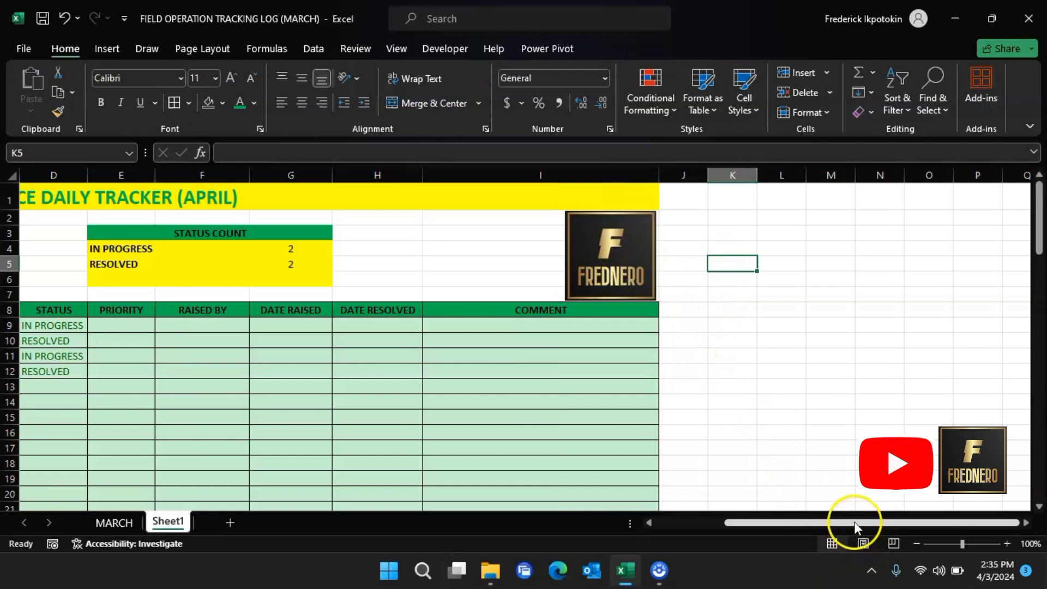
# Step: Enter FAULTY PRINTER IN SECRETARY'S OFFICE as issue 1's description in C9
pyautogui.moveTo(854, 522); pyautogui.dragTo(671, 523)
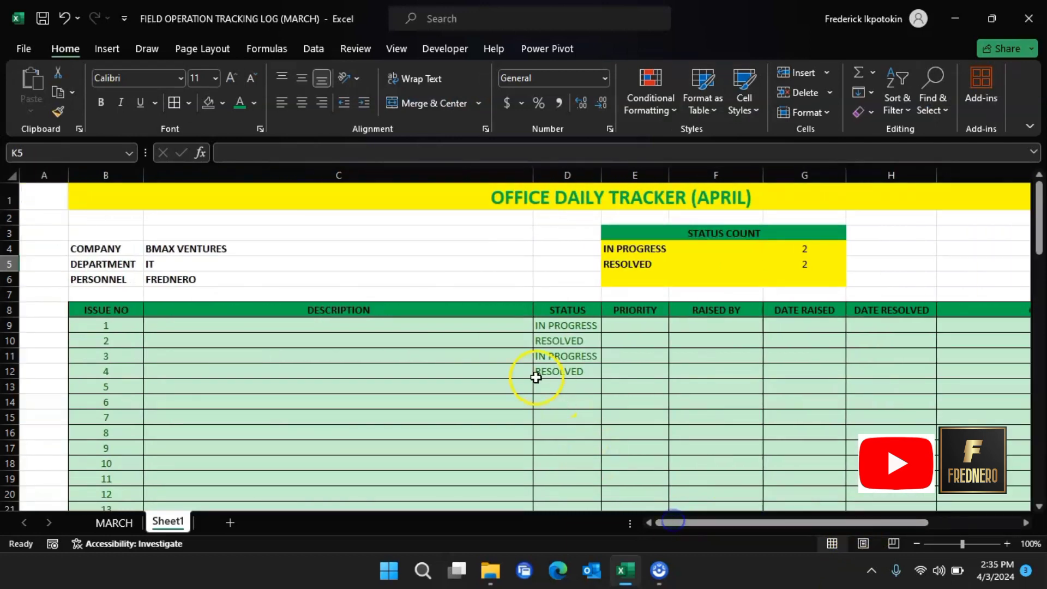
pyautogui.scroll(-3, 283, 309)
pyautogui.scroll(3, 289, 310)
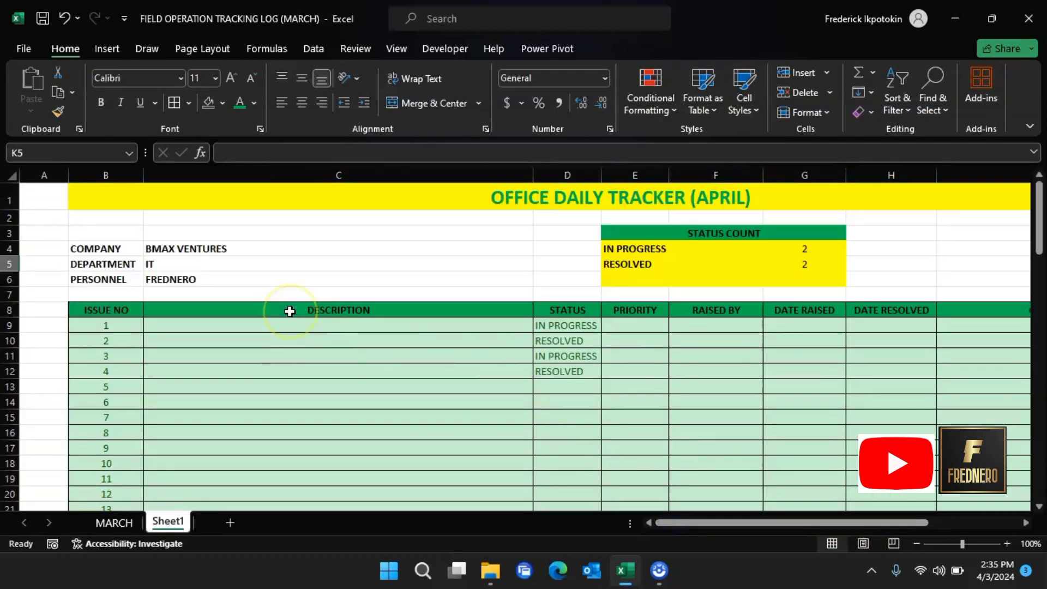
pyautogui.scroll(-1, 290, 311)
pyautogui.scroll(1, 299, 345)
pyautogui.click(303, 325)
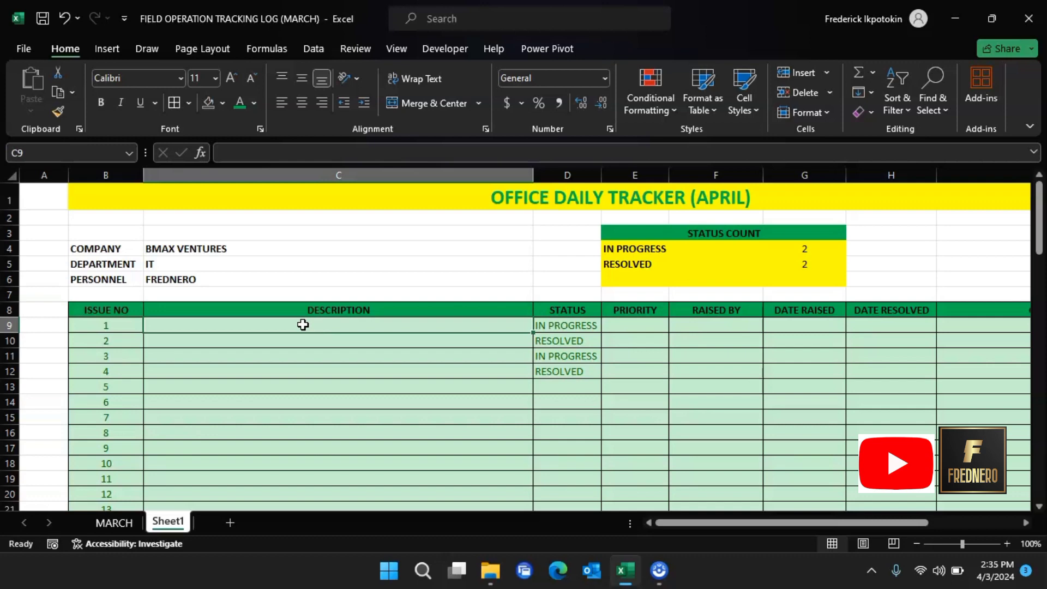
pyautogui.write('JO')
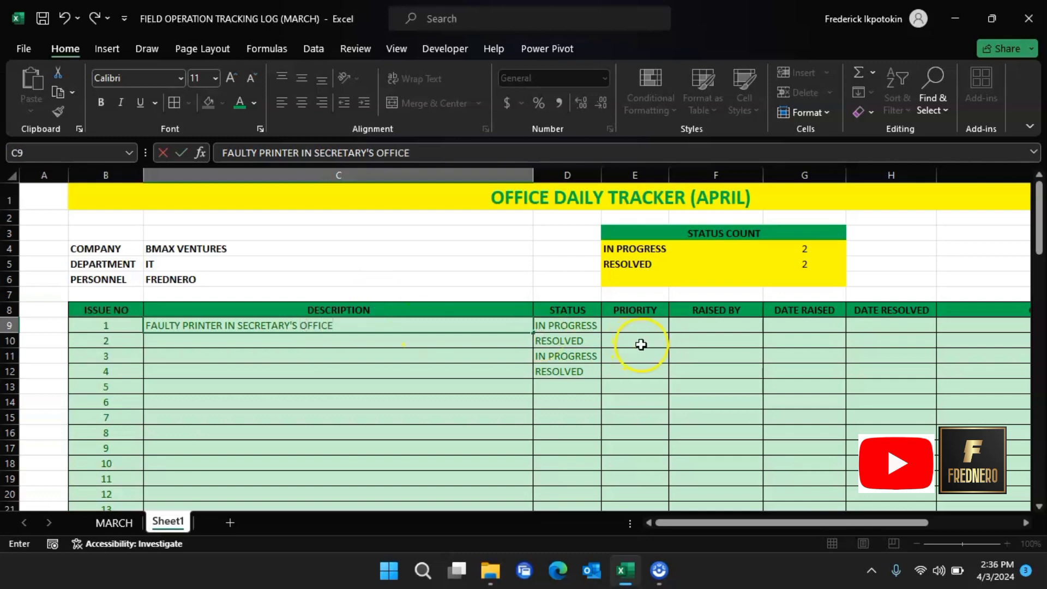
pyautogui.click(637, 325)
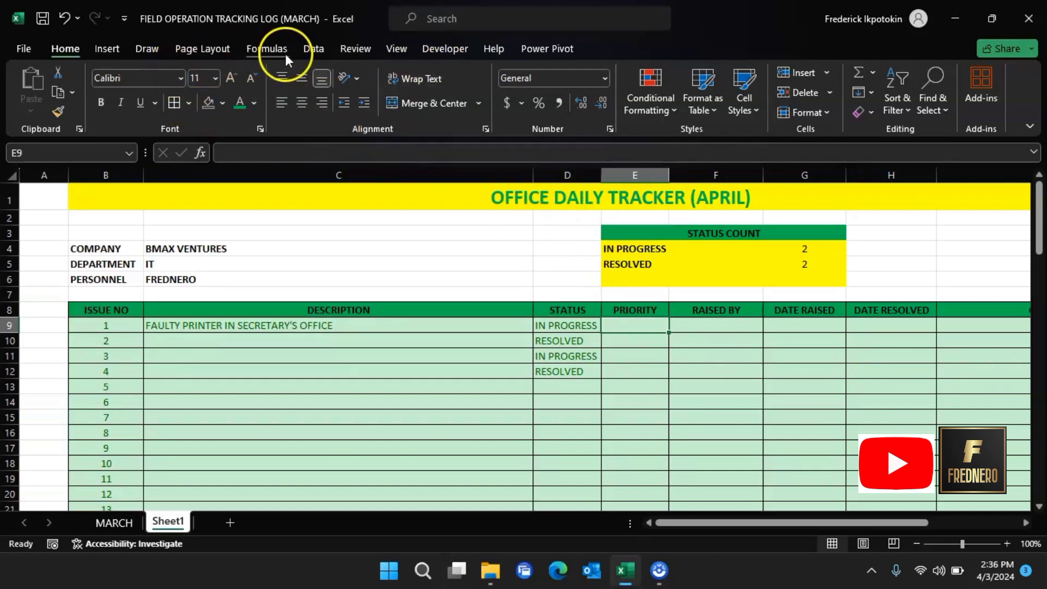
# Step: Give E9 a List data validation with source HIGH,MEDIUM,LOW
pyautogui.click(314, 49)
pyautogui.click(676, 111)
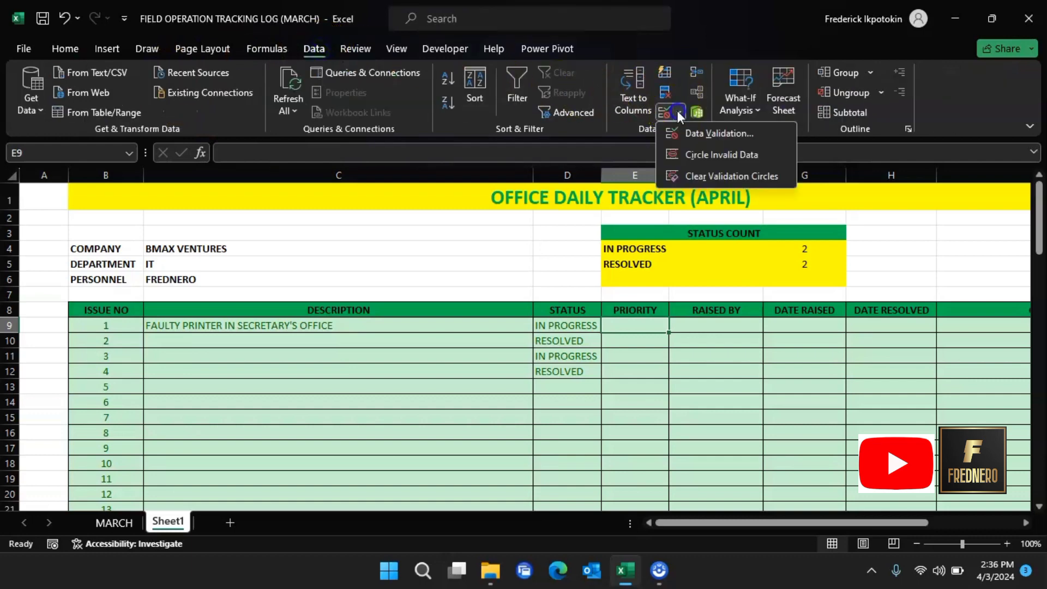
pyautogui.click(697, 133)
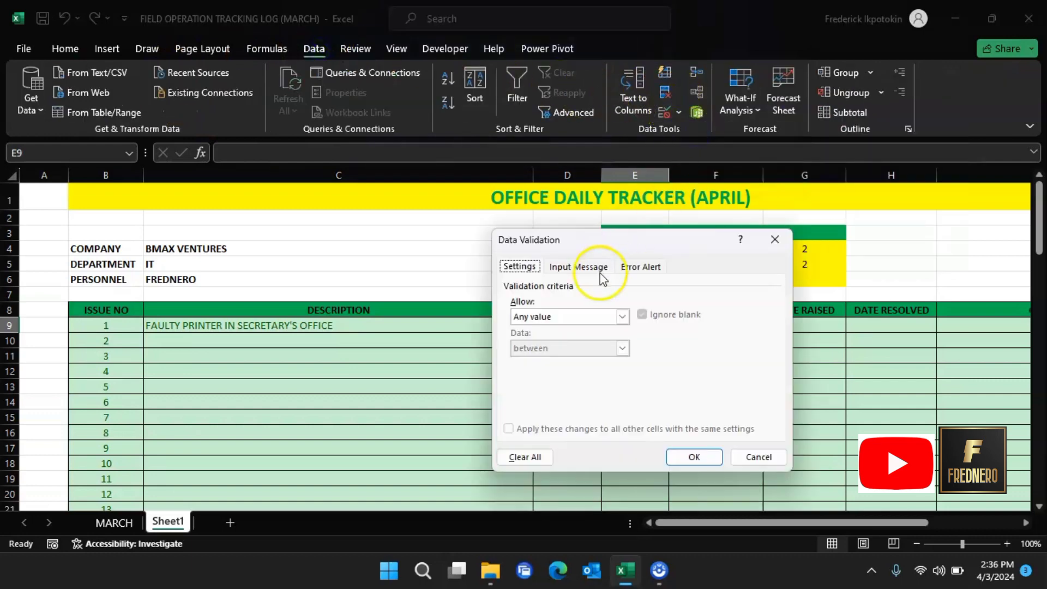
pyautogui.click(625, 315)
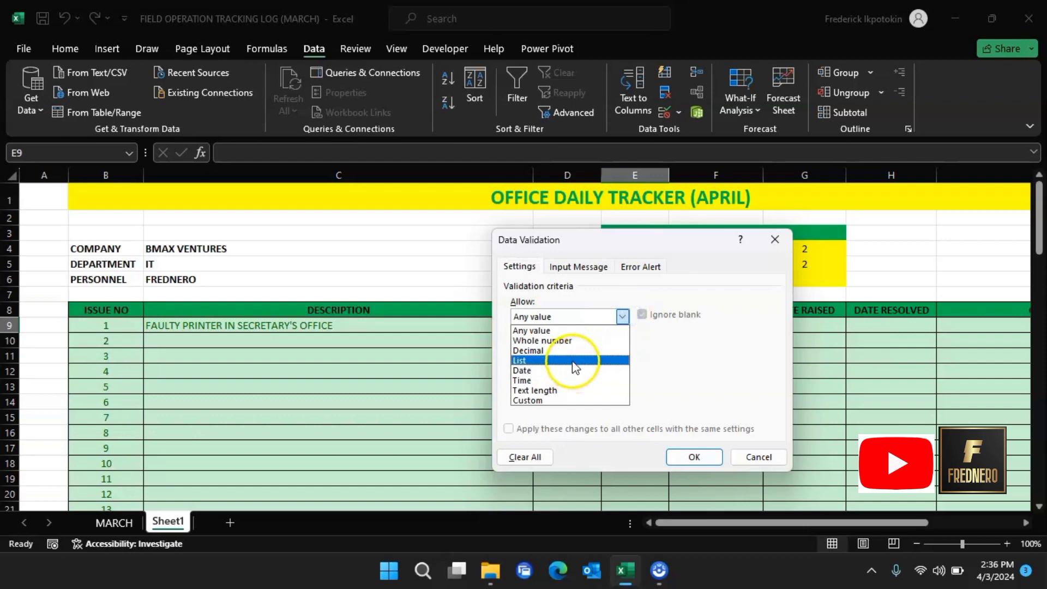
pyautogui.click(573, 361)
pyautogui.click(621, 381)
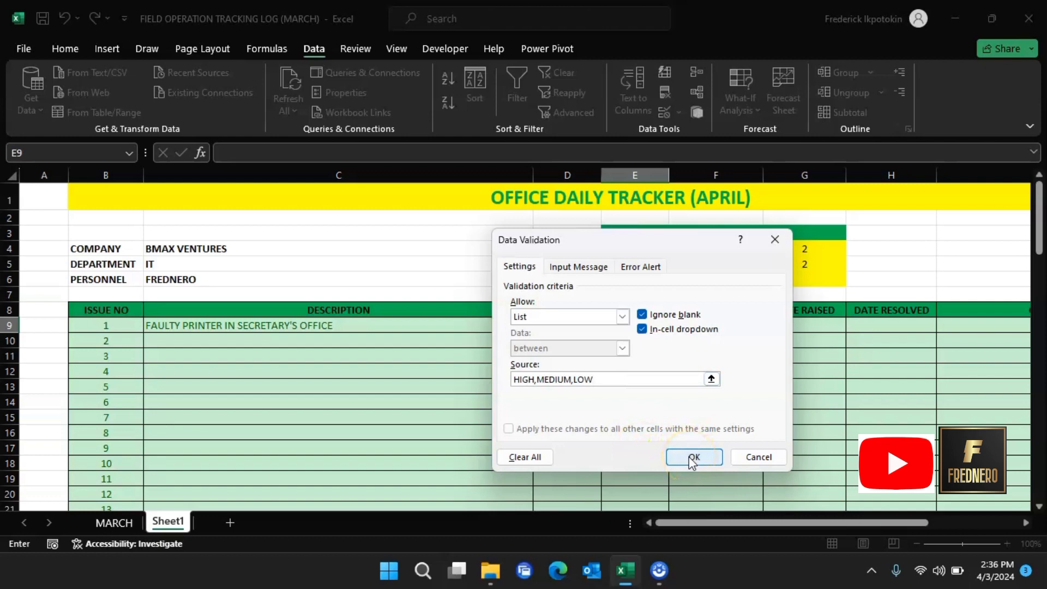
pyautogui.click(693, 458)
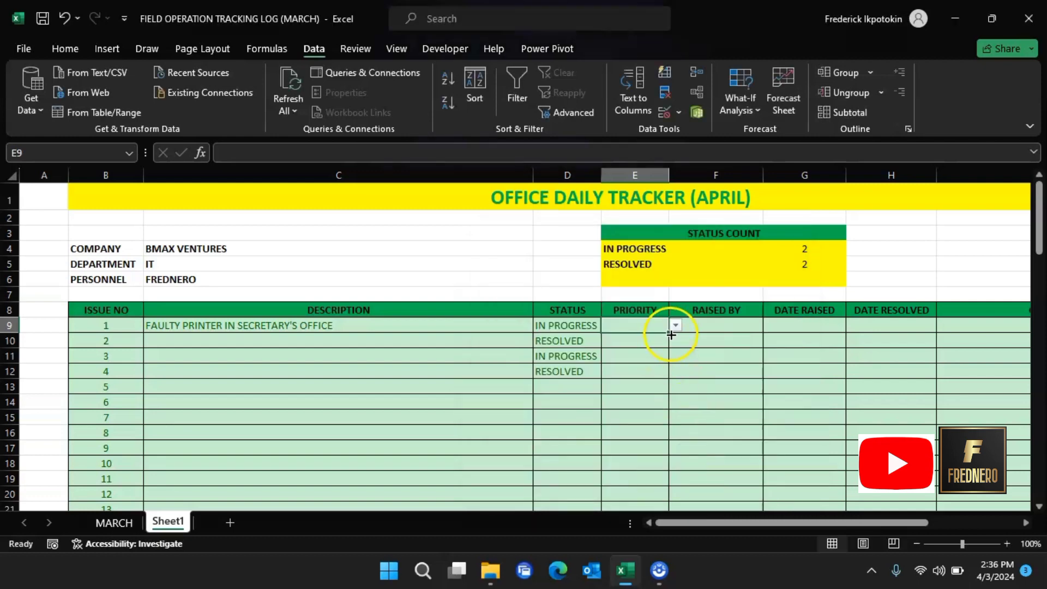
# Step: Copy E9's priority dropdown down through E90
pyautogui.moveTo(671, 335); pyautogui.dragTo(685, 583)
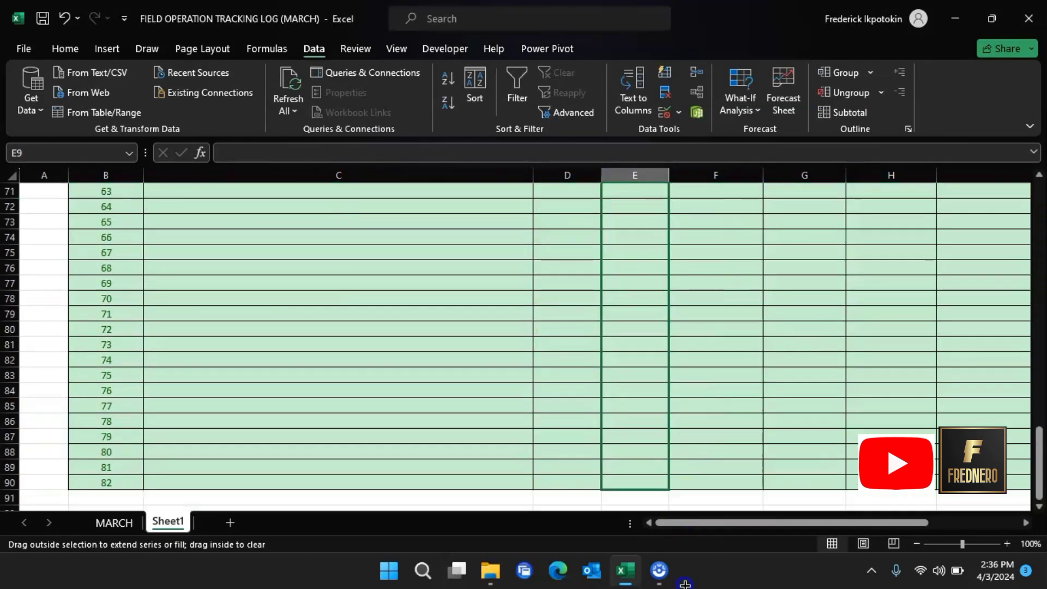
pyautogui.moveTo(685, 489); pyautogui.dragTo(685, 488)
pyautogui.scroll(20, 692, 404)
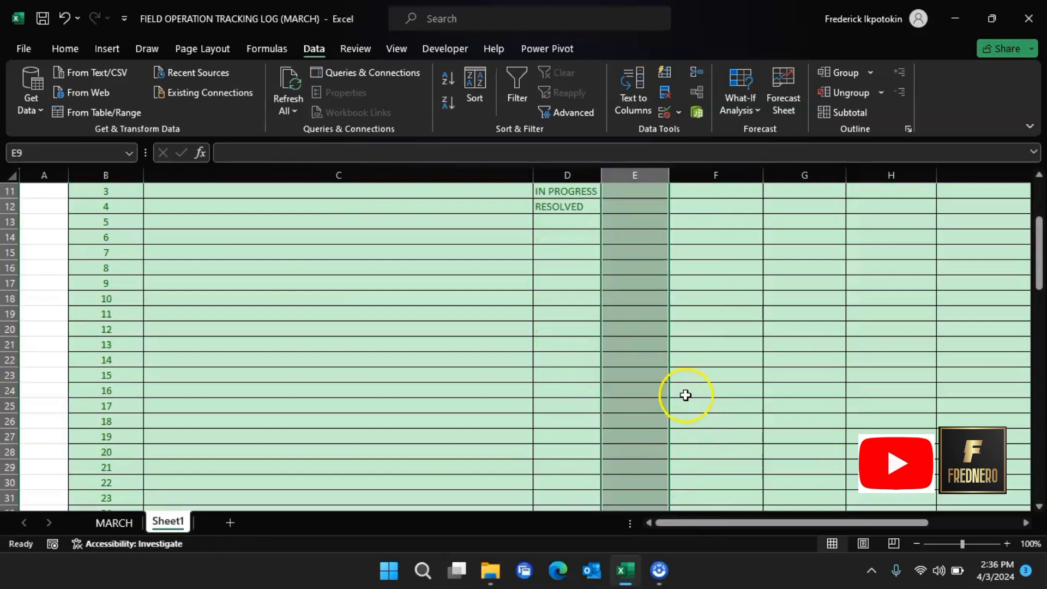
pyautogui.click(651, 326)
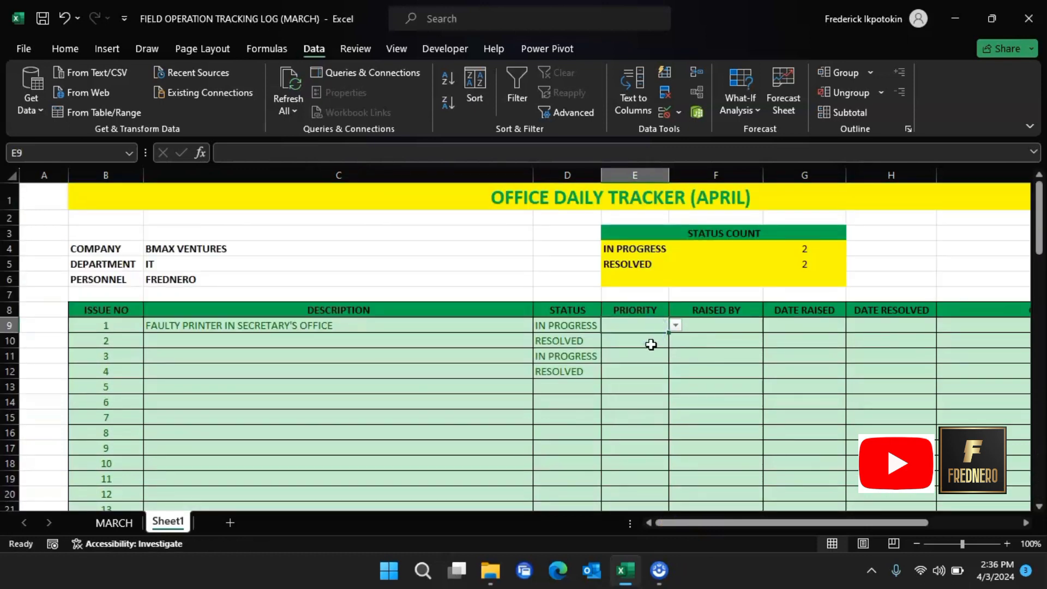
# Step: Set issues 1–4 priorities to MEDIUM, HIGH, LOW and HIGH from the dropdowns
pyautogui.click(676, 327)
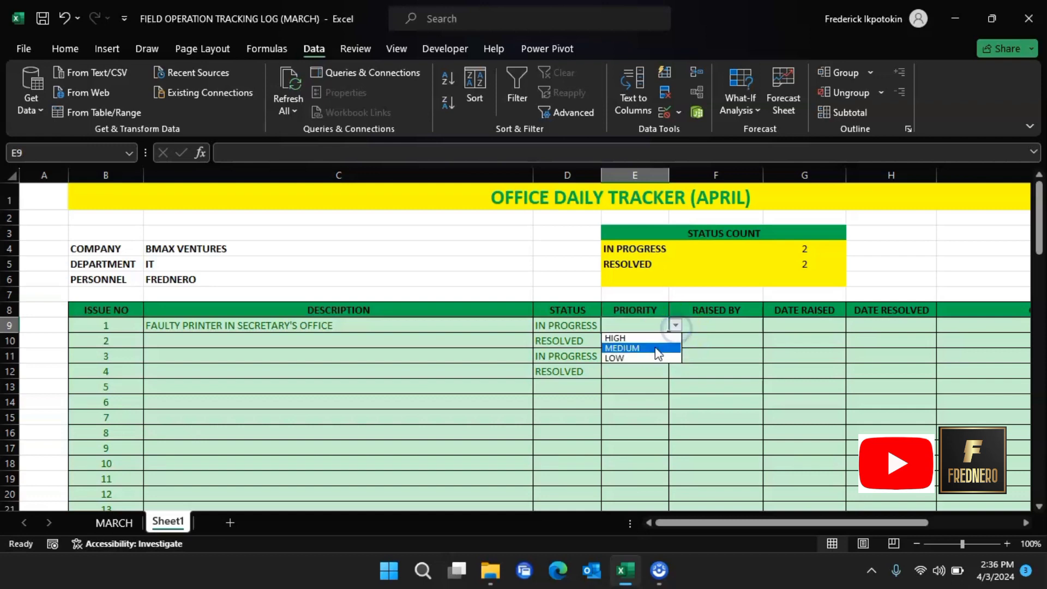
pyautogui.click(657, 347)
pyautogui.click(660, 339)
pyautogui.click(675, 341)
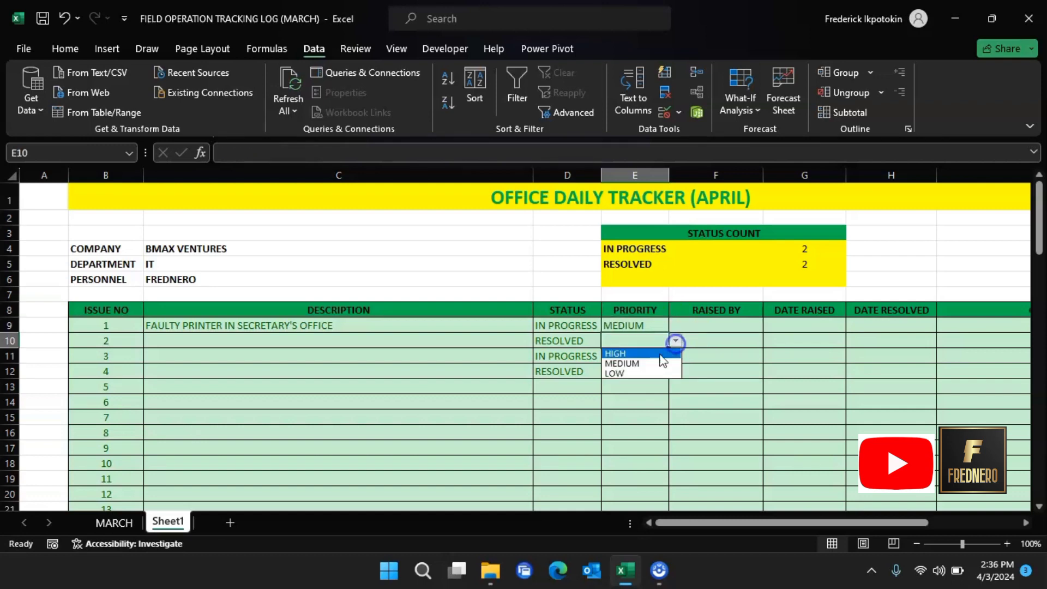
pyautogui.click(657, 353)
pyautogui.click(648, 361)
pyautogui.click(675, 357)
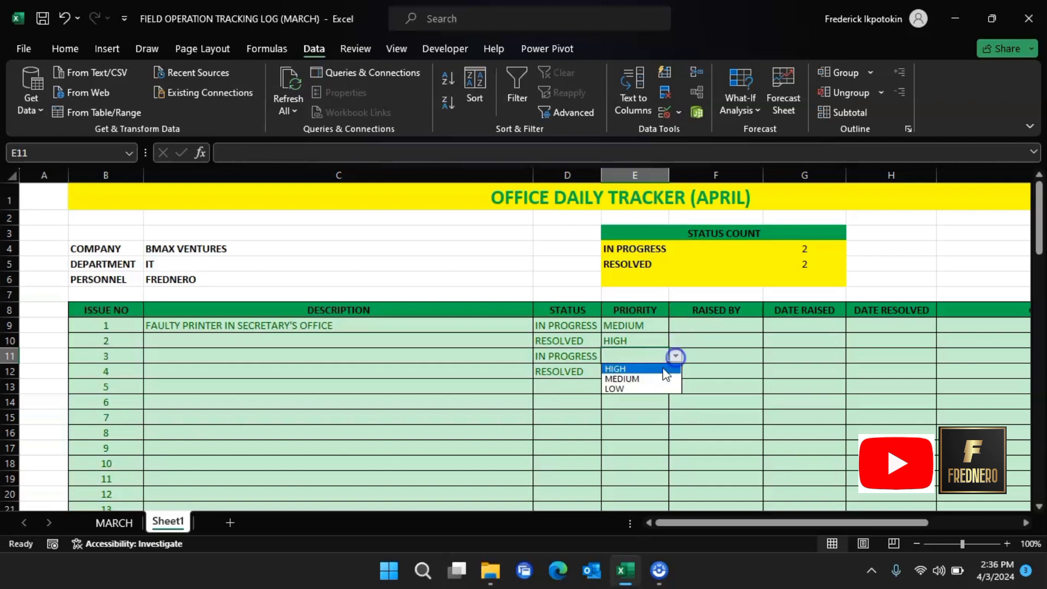
pyautogui.click(643, 386)
pyautogui.click(662, 370)
pyautogui.click(676, 372)
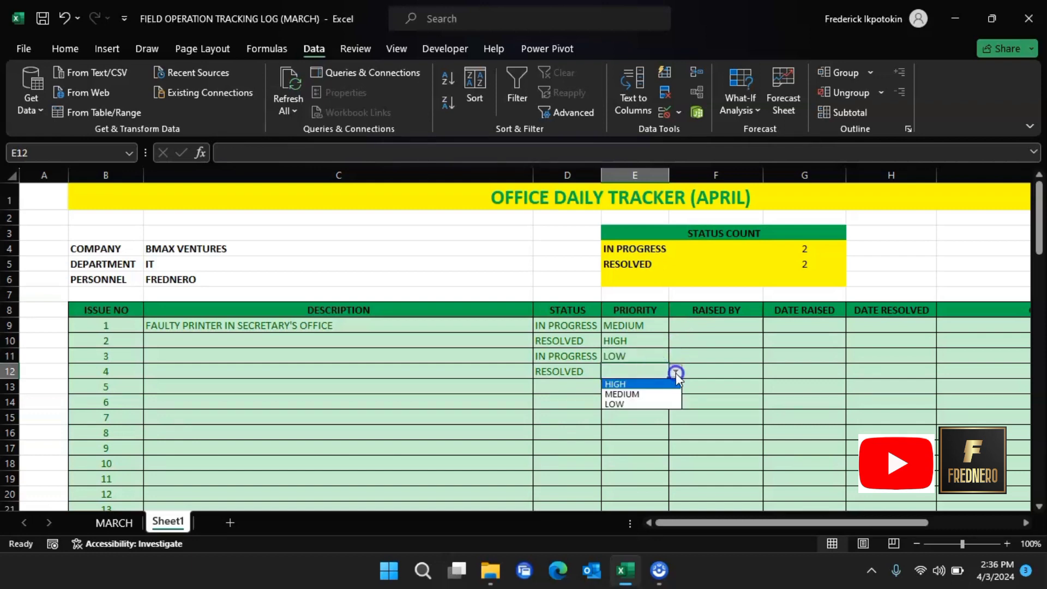
pyautogui.click(655, 384)
# Step: Enter the requester's name in issue 1's RAISED BY cell F9
pyautogui.click(702, 327)
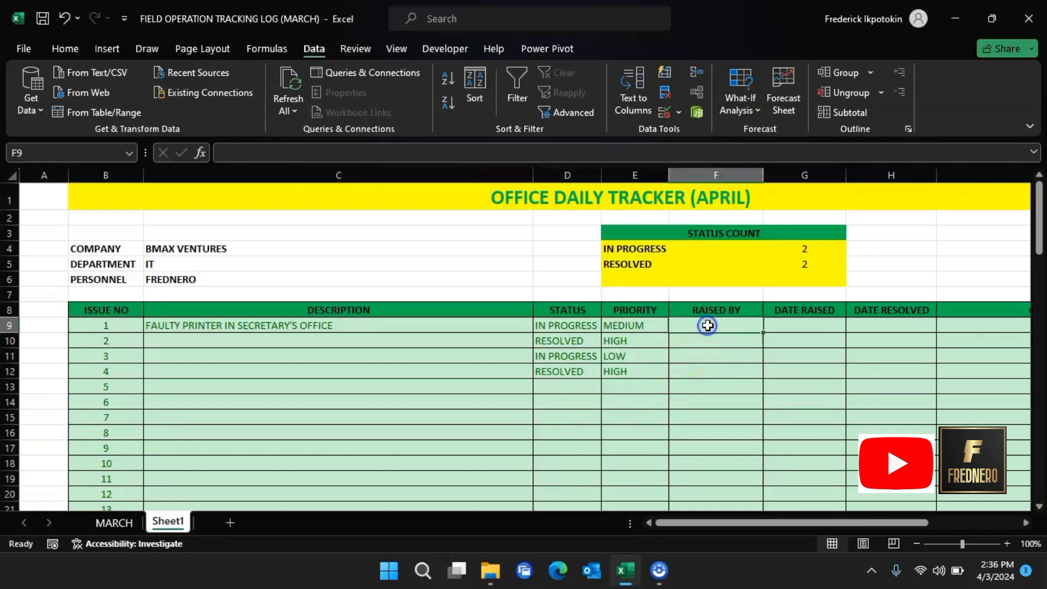
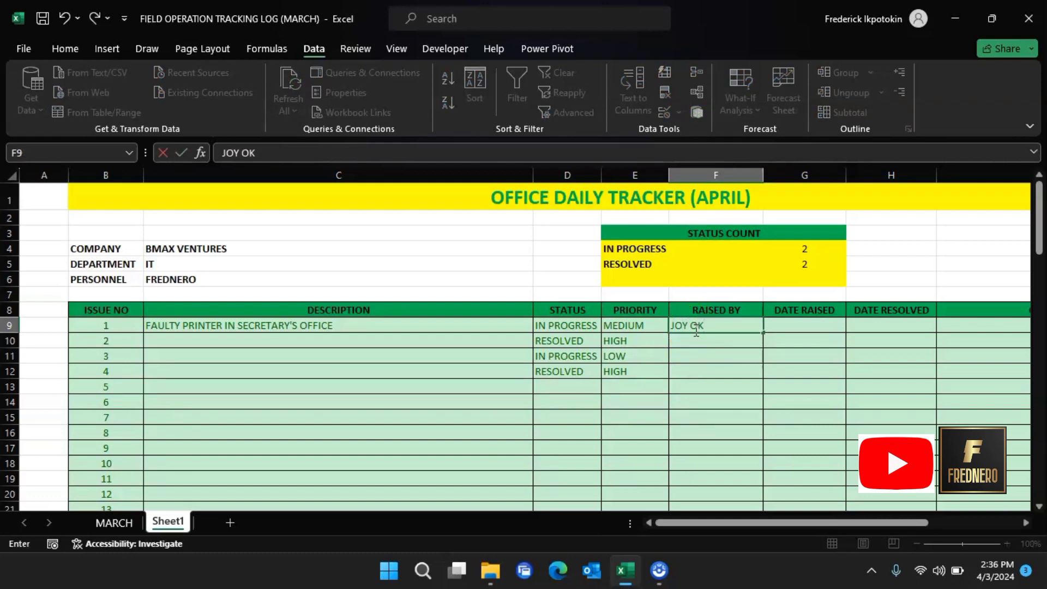
pyautogui.click(791, 324)
pyautogui.click(866, 325)
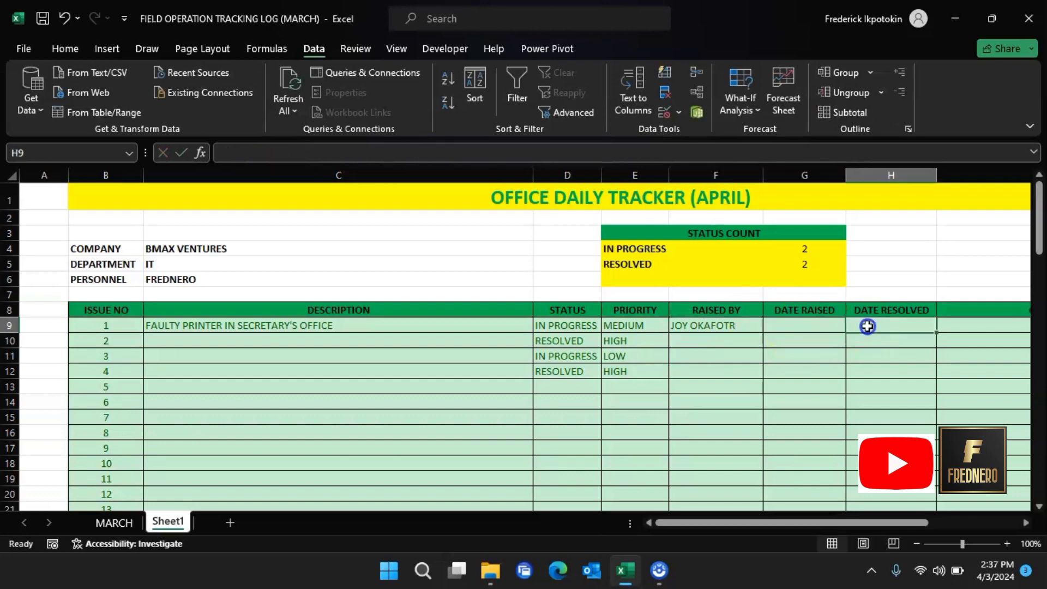
pyautogui.moveTo(790, 525)
pyautogui.mouseDown()
pyautogui.moveTo(843, 518)
pyautogui.moveTo(777, 526)
pyautogui.mouseUp()
pyautogui.click(869, 325)
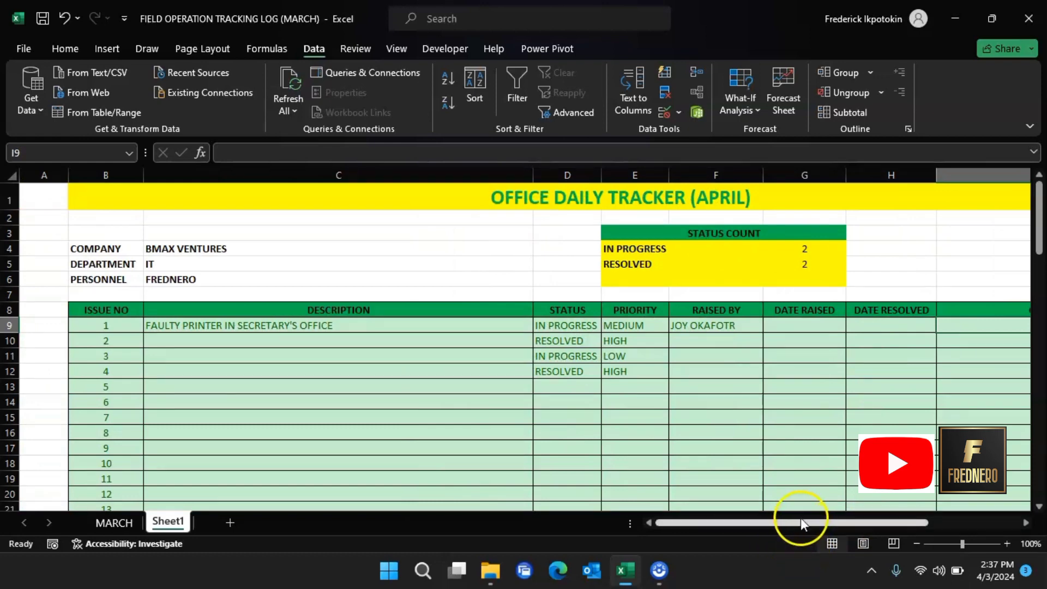
pyautogui.moveTo(801, 520); pyautogui.dragTo(764, 513)
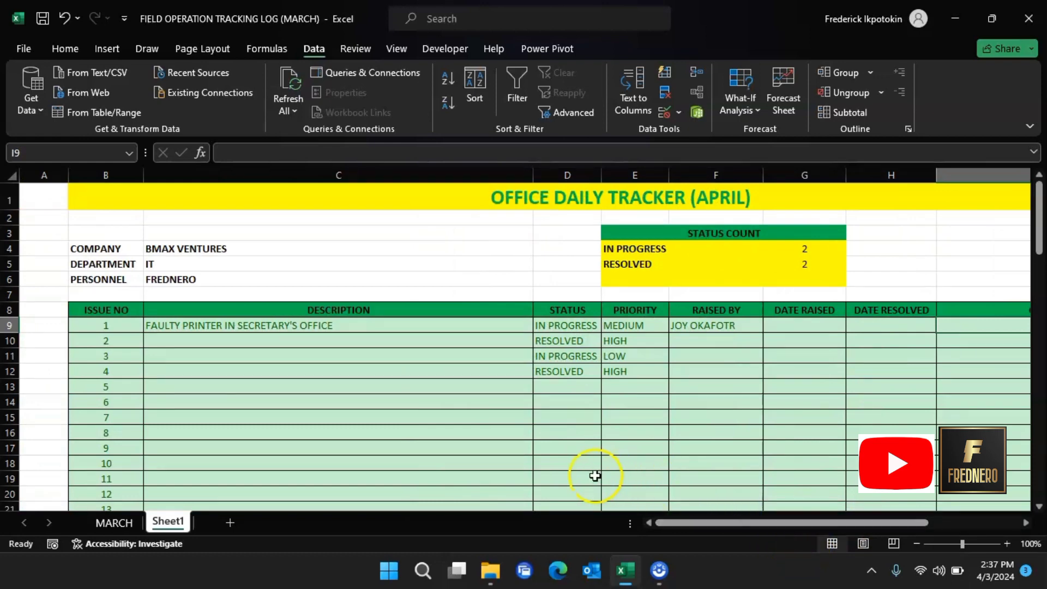